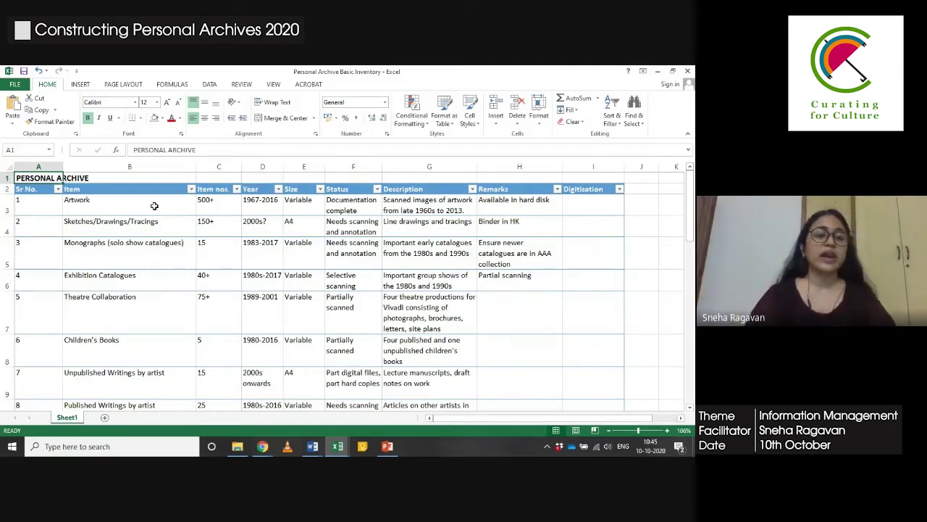
- Examine the Artwork item and the Sketches/Drawings/Tracings entry, field by field from Item to Digitisation
key("Down")
key("Down")
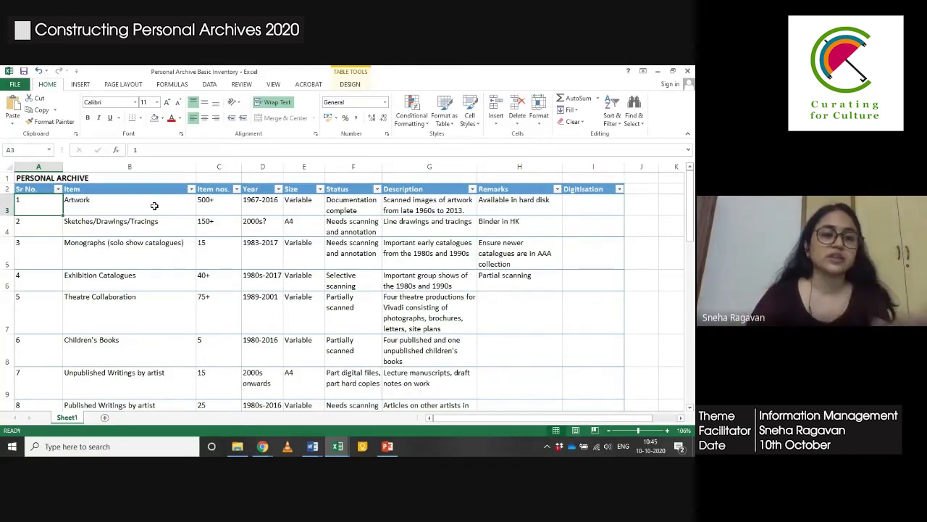
left_click(154, 206)
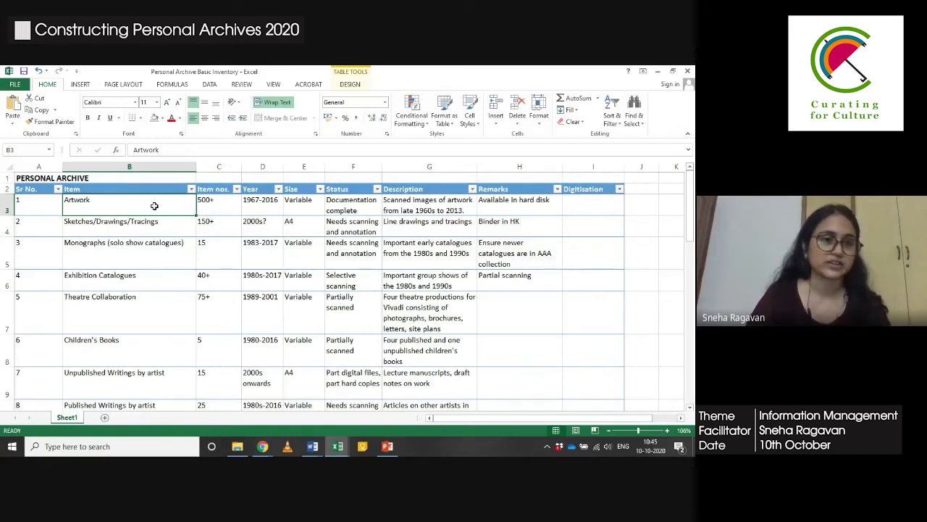
key("Down")
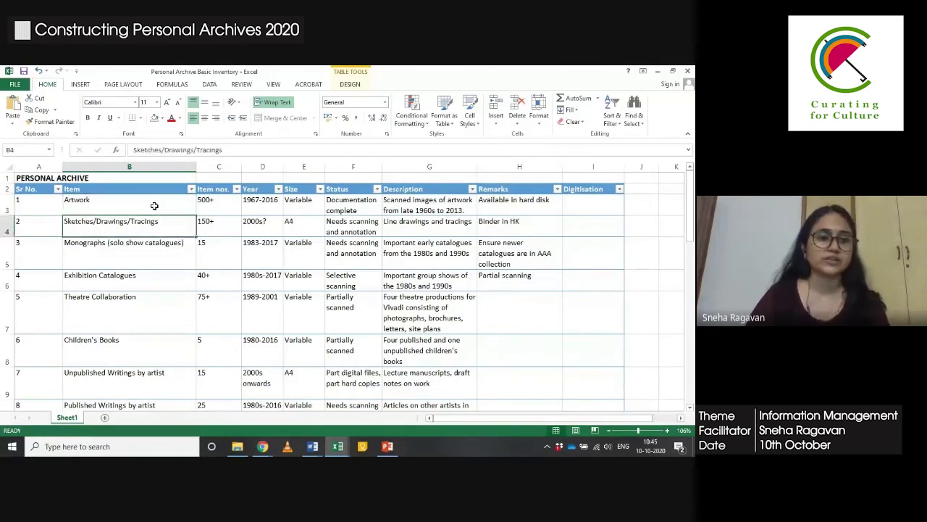
key("Right")
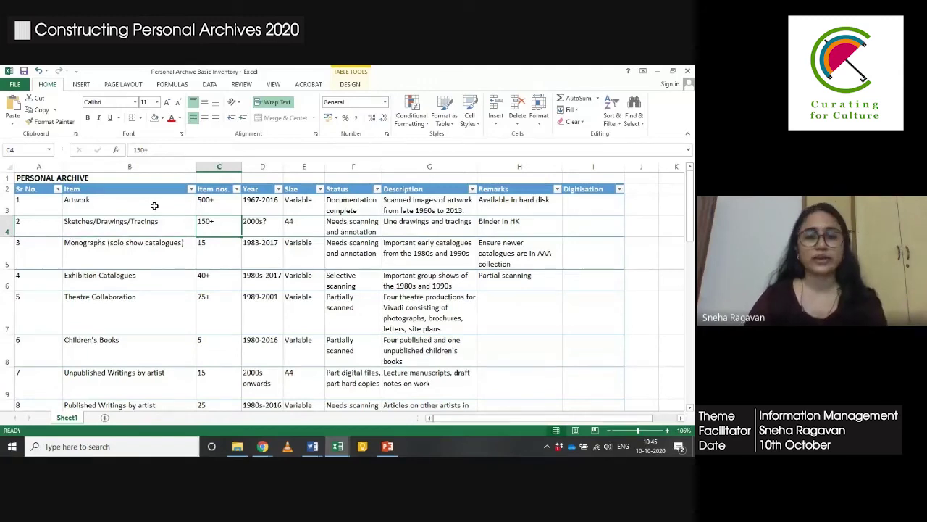
key("Right")
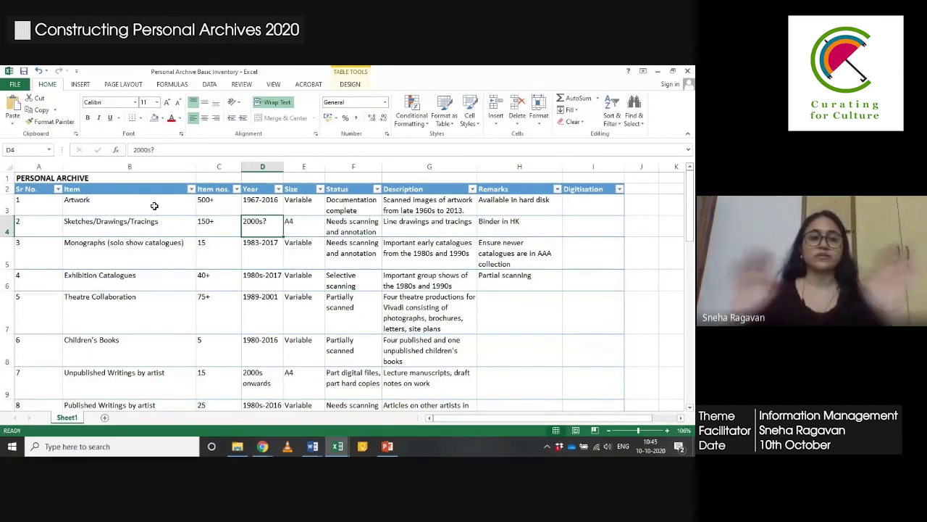
key("Right")
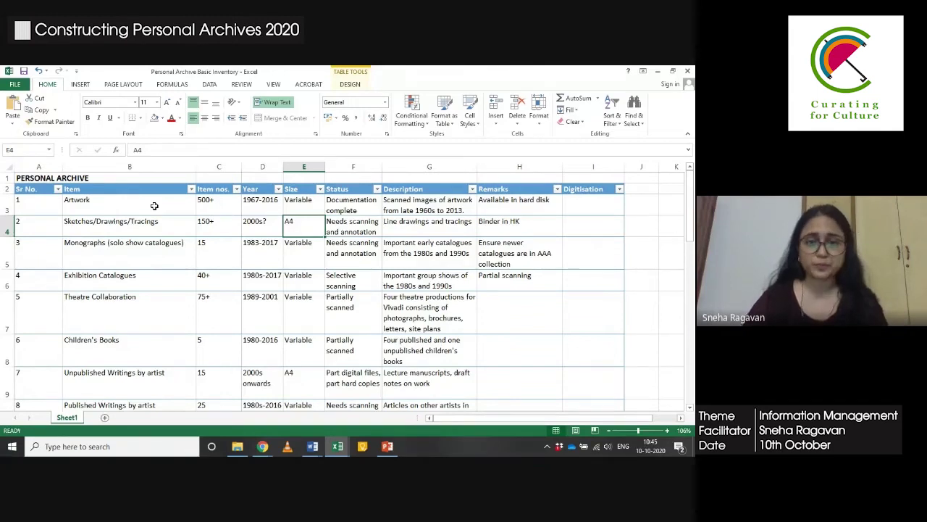
key("Right")
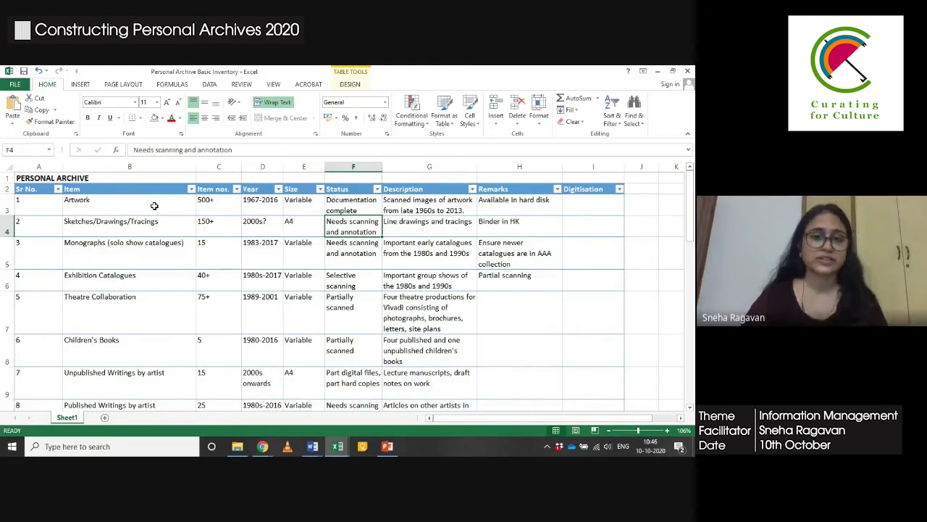
key("Right")
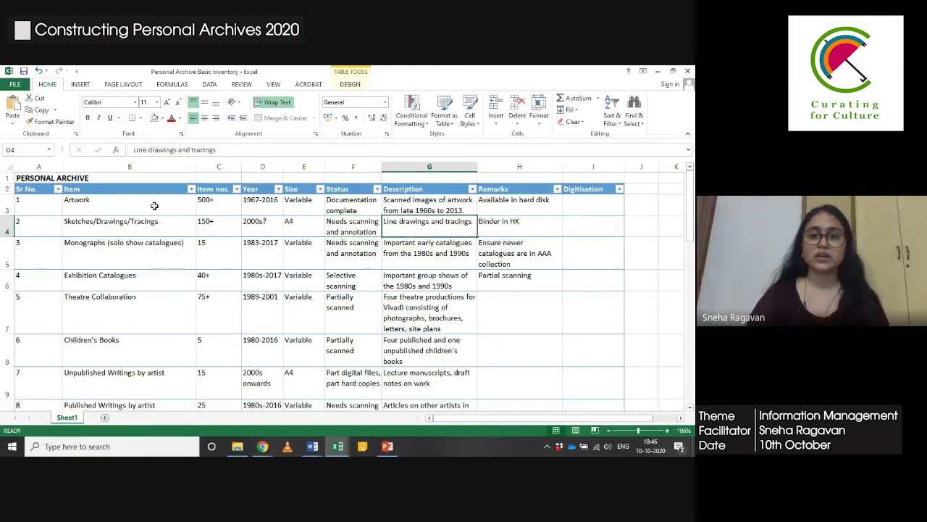
key("Right")
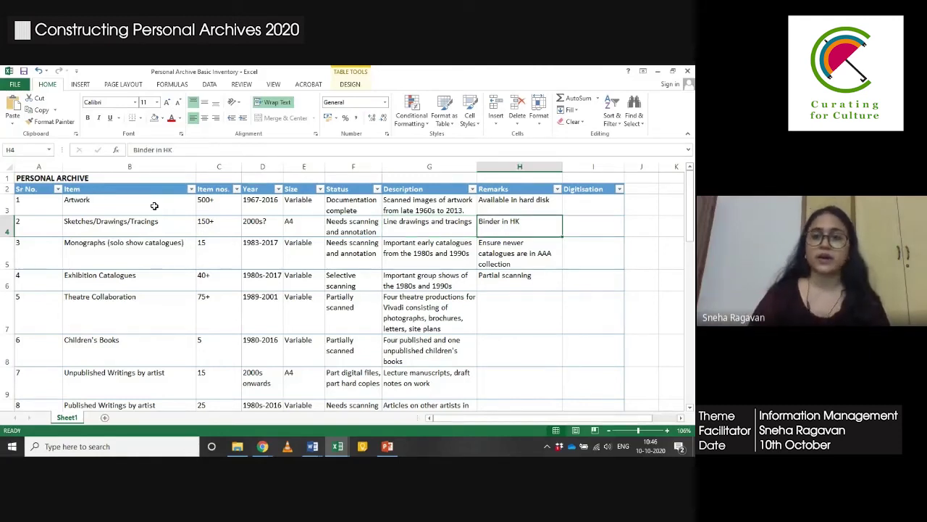
key("Right")
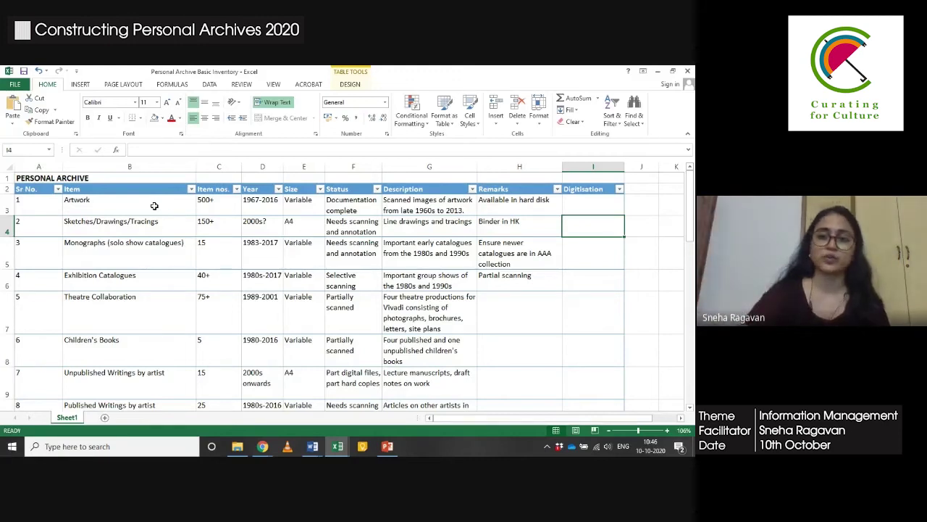
- Look down the Digitisation column of the inventory as far as the Correspondence entry
key("Down")
key("Down")
key("Down")
key("Down")
key("Down")
key("Down")
key("Down")
key("Down")
key("Down")
key("Down")
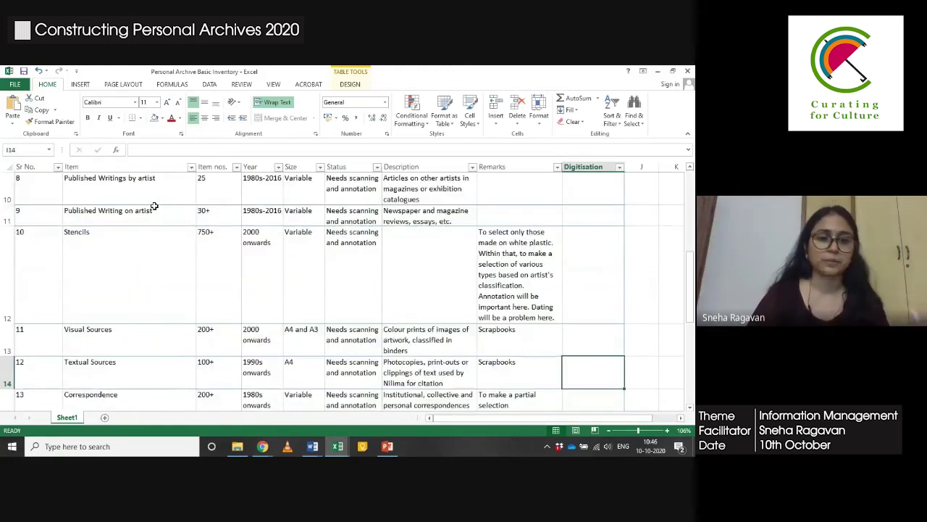
key("Down")
key("Down")
key("Down")
key("Down")
key("Down")
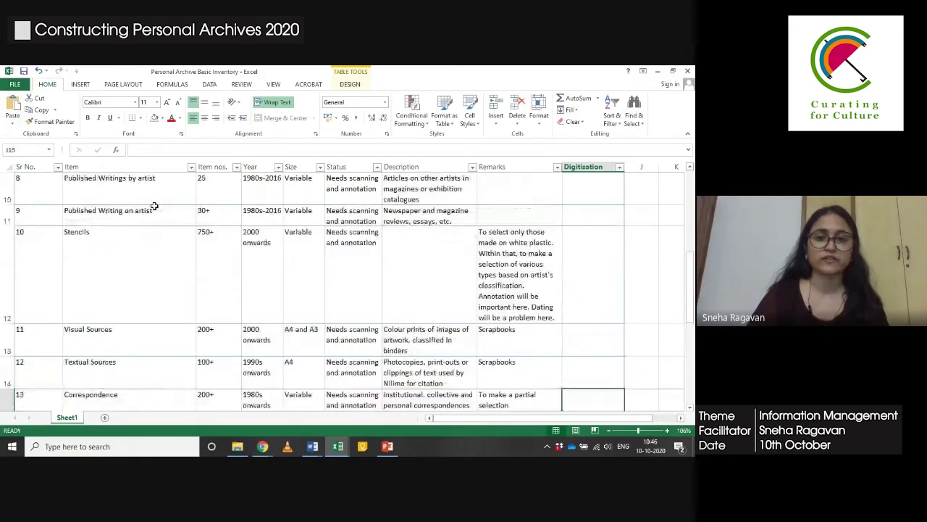
- Return to the top of the inventory, above the Item column header
key("Up")
key("Up")
key("Up")
key("Up")
key("Up")
key("Up")
key("Up")
key("Up")
key("Up")
key("Up")
key("Up")
key("Up")
key("Up")
key("Up")
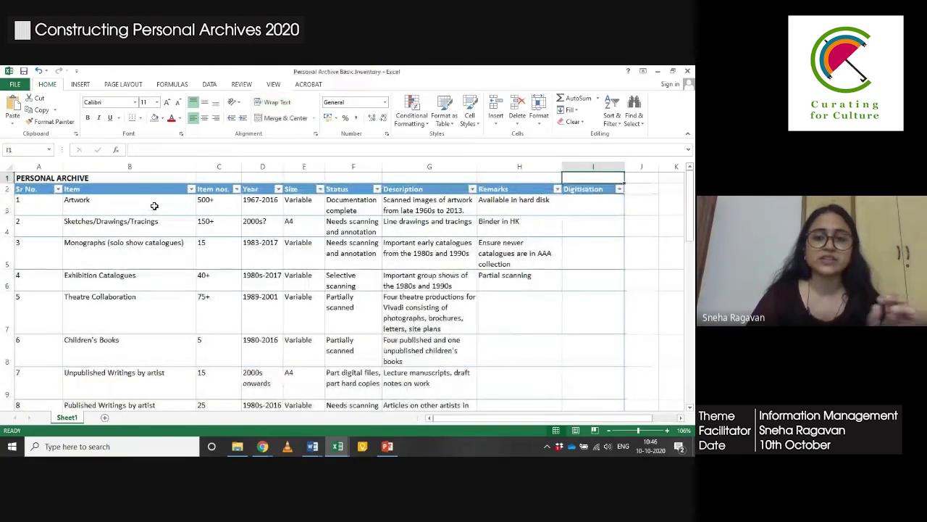
key("Left")
key("Left")
key("Left")
key("Left")
key("Left")
key("Left")
key("Left")
key("Left")
key("Right")
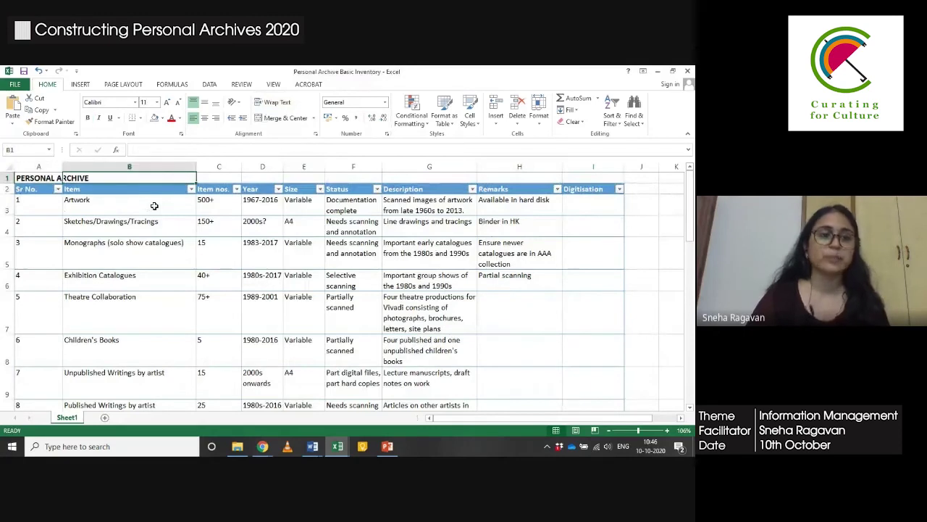
- Review the Item, Item nos., Year and Size fields of the Sketches/Drawings/Tracings entry
key("Down")
key("Down")
key("Down")
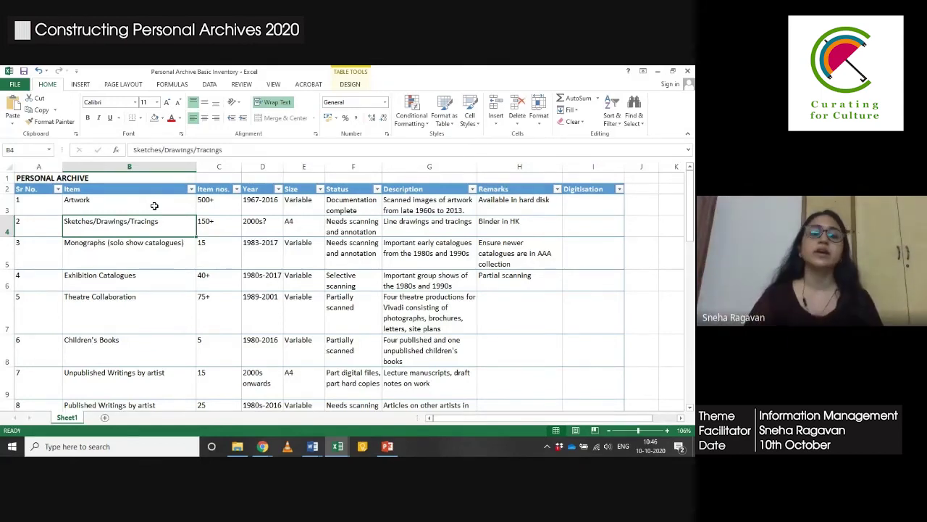
key("Right")
key("Right")
key("Right")
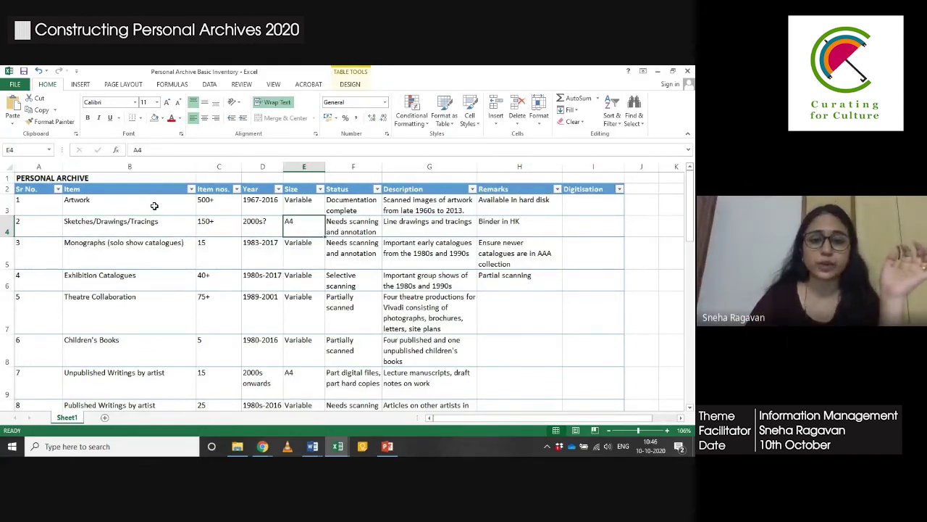
- Look down the Status column from Sketches/Drawings/Tracings to the PhD thesis manuscript entry
key("Right")
key("Down")
key("Down")
key("Down")
key("Down")
key("Down")
key("Down")
key("Down")
key("Down")
key("Down")
key("Down")
key("Down")
key("Down")
key("Down")
key("Down")
key("Down")
key("Down")
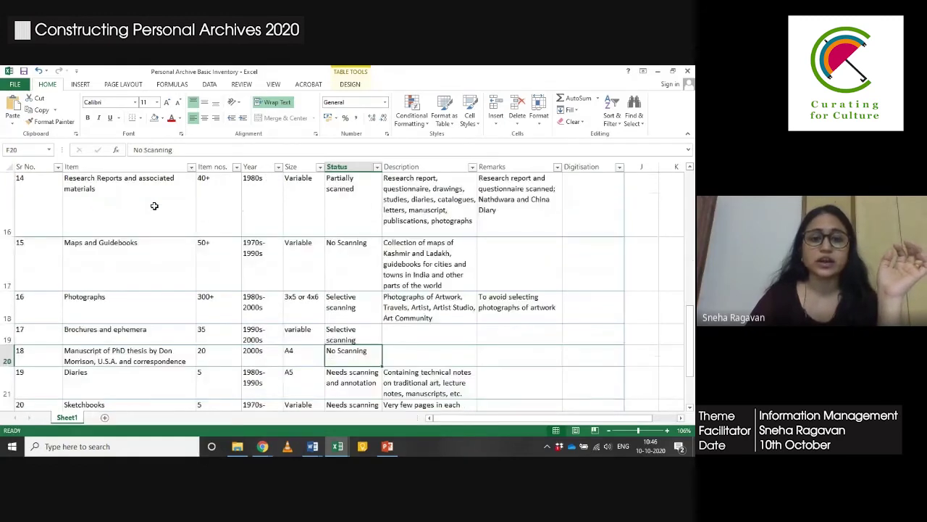
key("Left")
key("Right")
key("Right")
key("Left")
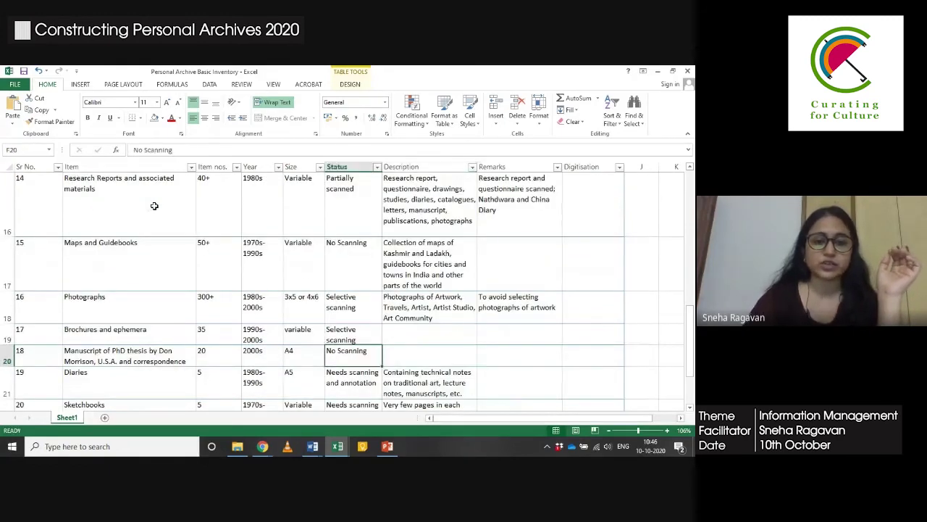
- Compare the Status of Maps and Guidebooks with the PhD thesis manuscript, and check the manuscript's fields through Digitisation
left_click(337, 262)
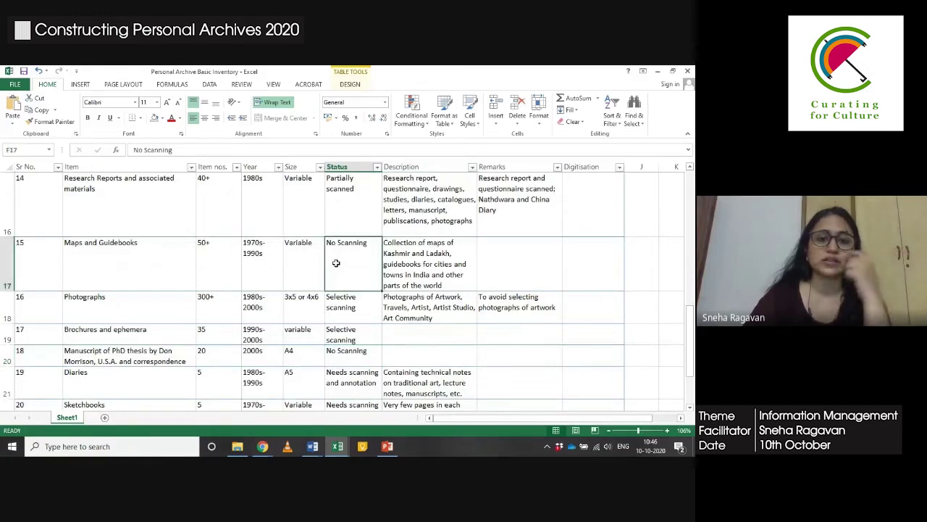
left_click(376, 357)
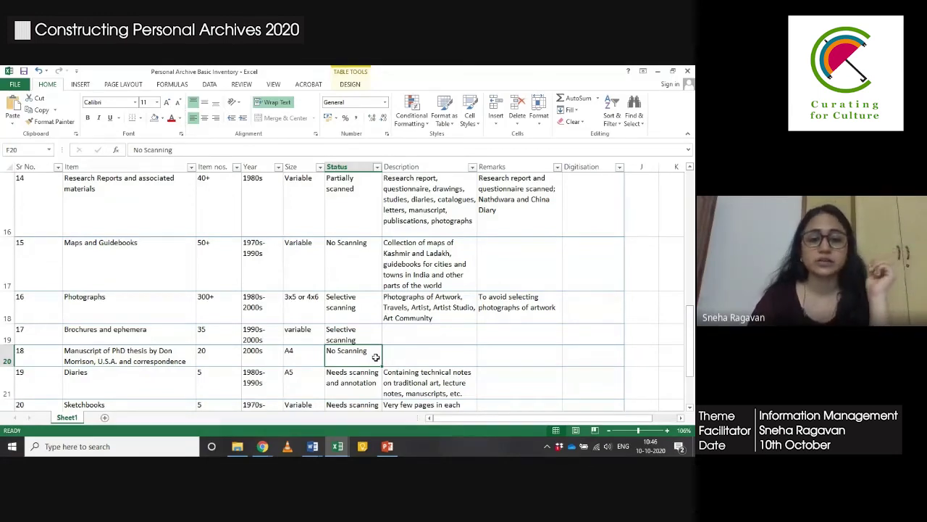
key("Right")
key("Left")
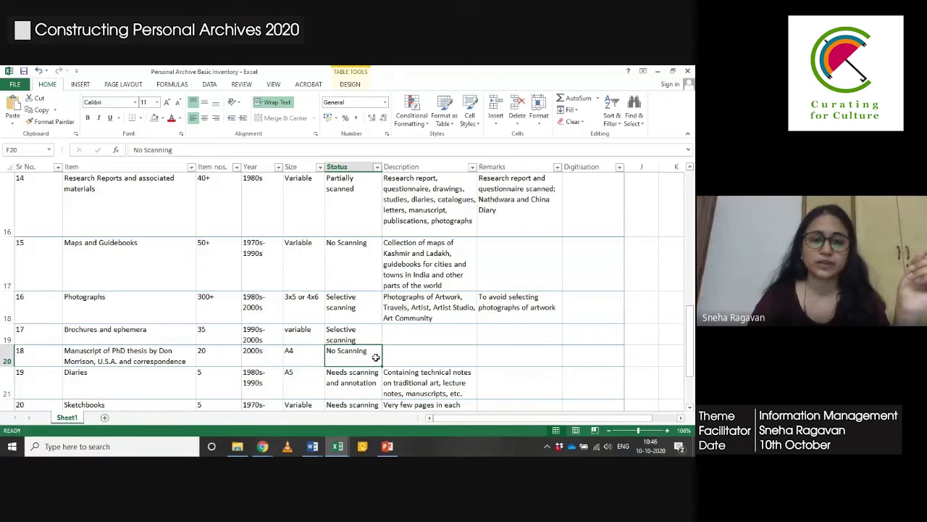
key("Right")
key("Right")
key("Right")
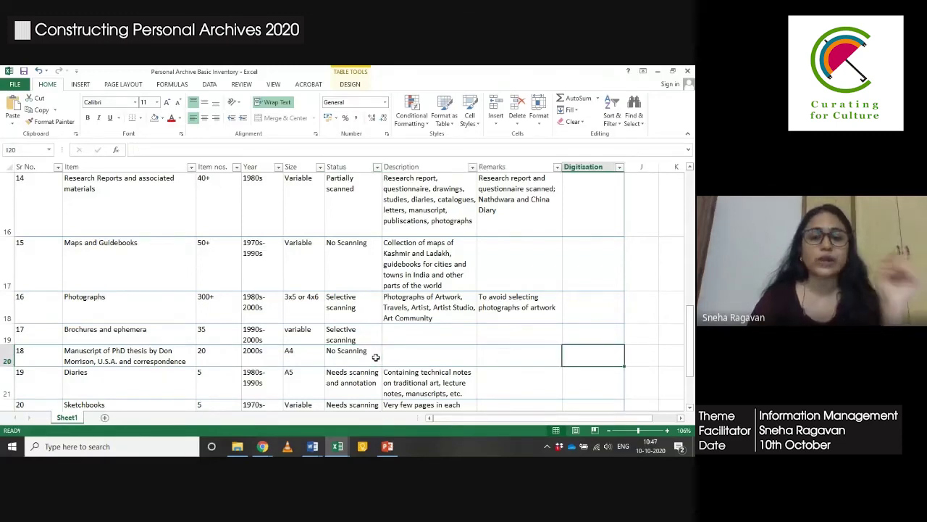
key("Left")
key("Left")
key("Left")
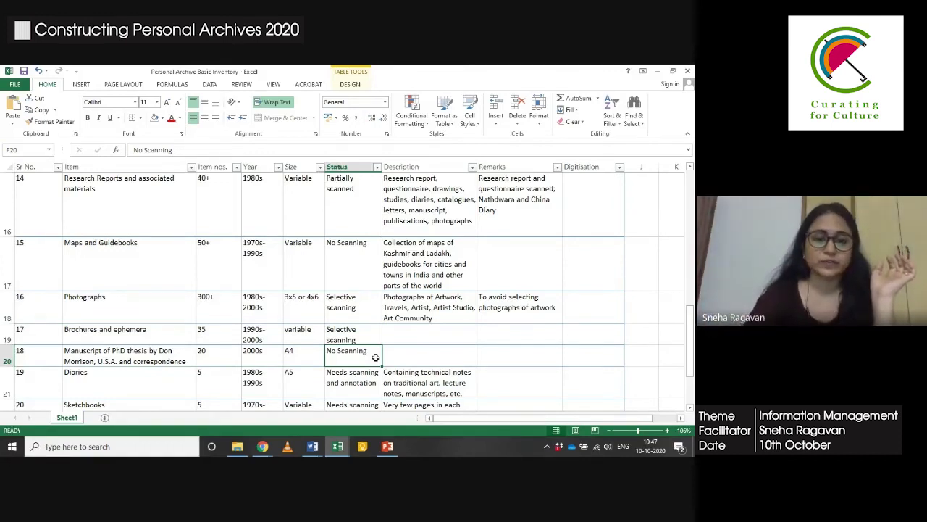
- Examine the PhD thesis manuscript entry's fields from Item nos. to Description, ending on its Status
key("Left")
key("Left")
key("Left")
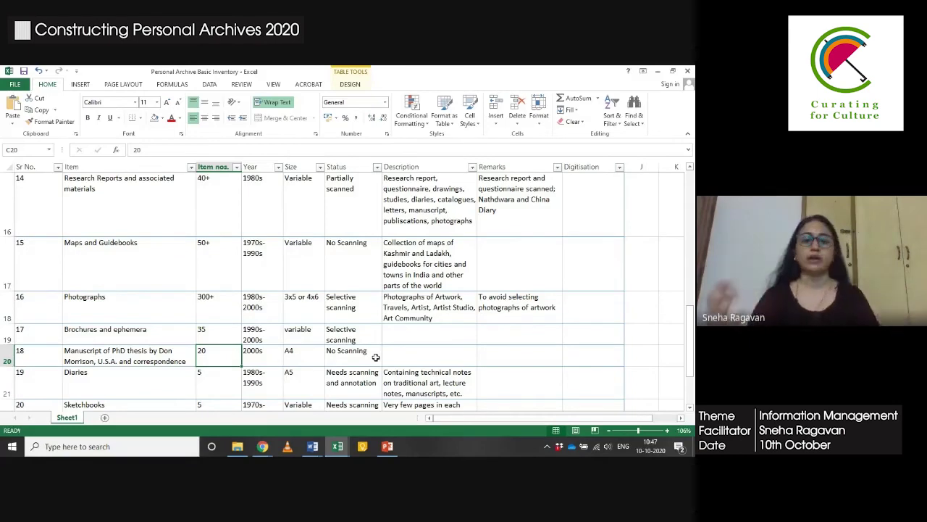
key("Right")
key("Right")
key("Right")
key("Right")
key("Right")
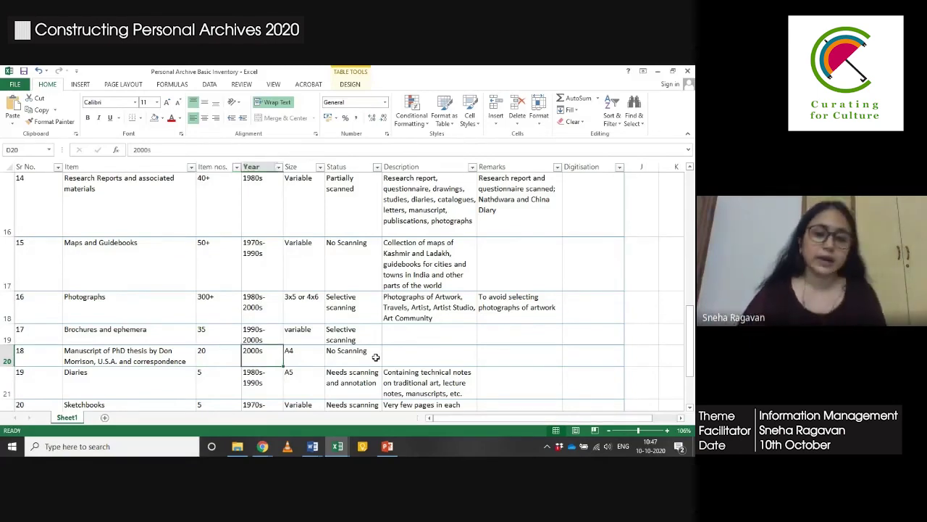
key("Left")
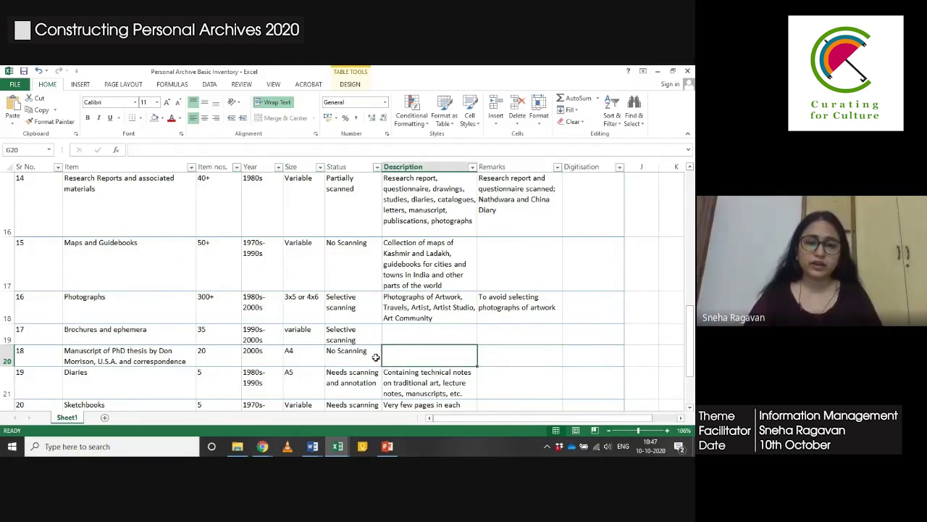
key("Down")
scroll(376, 357, "down", 1)
key("Up")
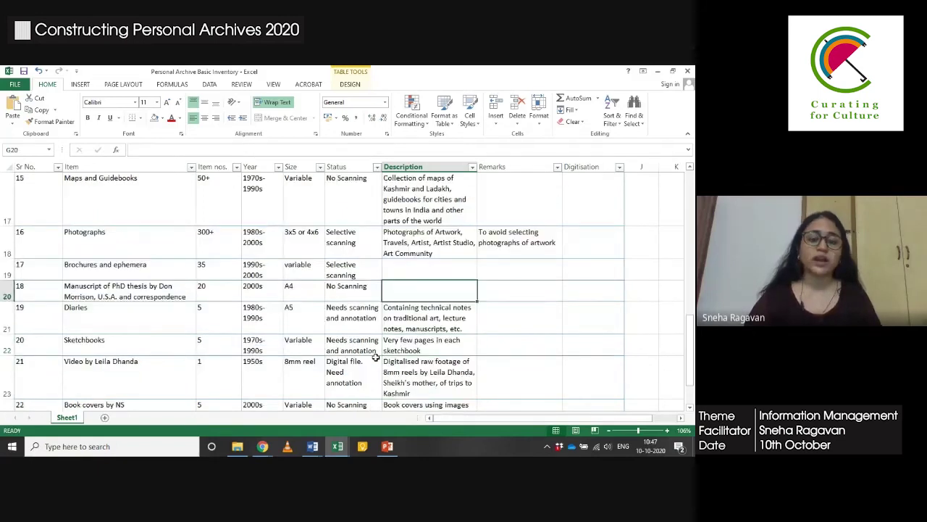
key("Left")
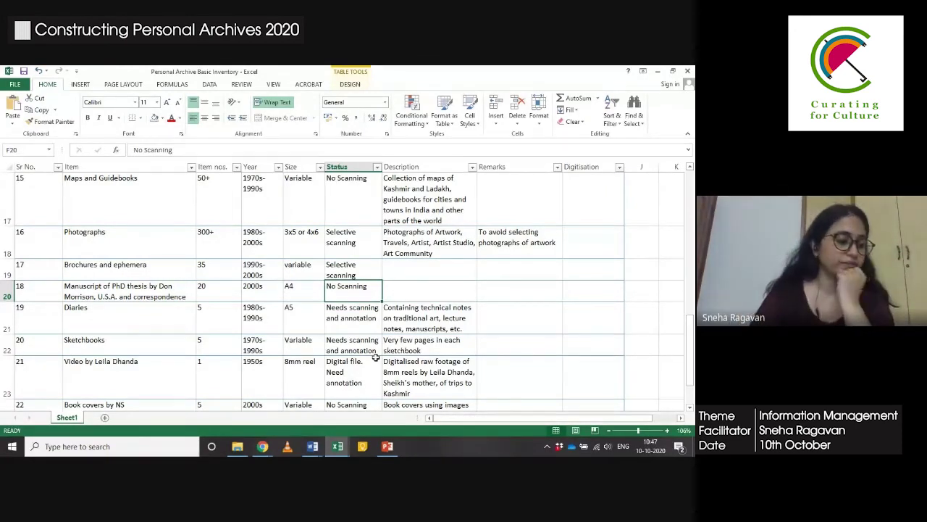
- Check the manuscript entry's Remarks and Digitisation fields, and go back to the sheet's PERSONAL ARCHIVE title
key("Right")
key("Right")
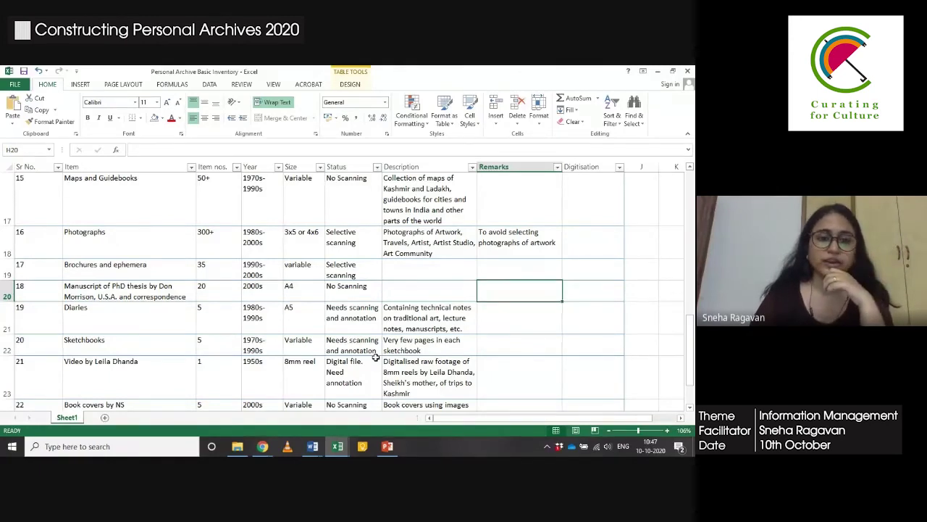
key("Right")
key("Page_Up")
key("Page_Up")
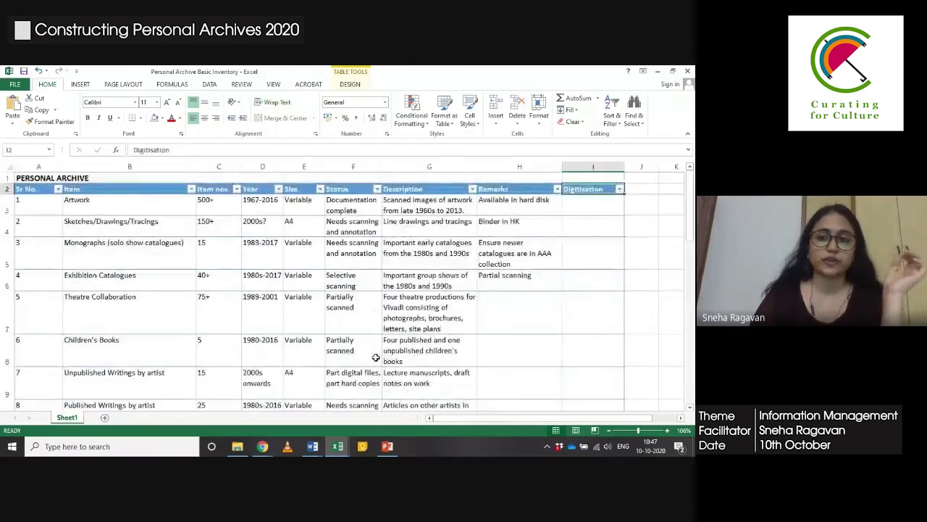
key("Left")
key("Left")
key("Left")
key("Left")
key("Left")
key("Left")
key("Left")
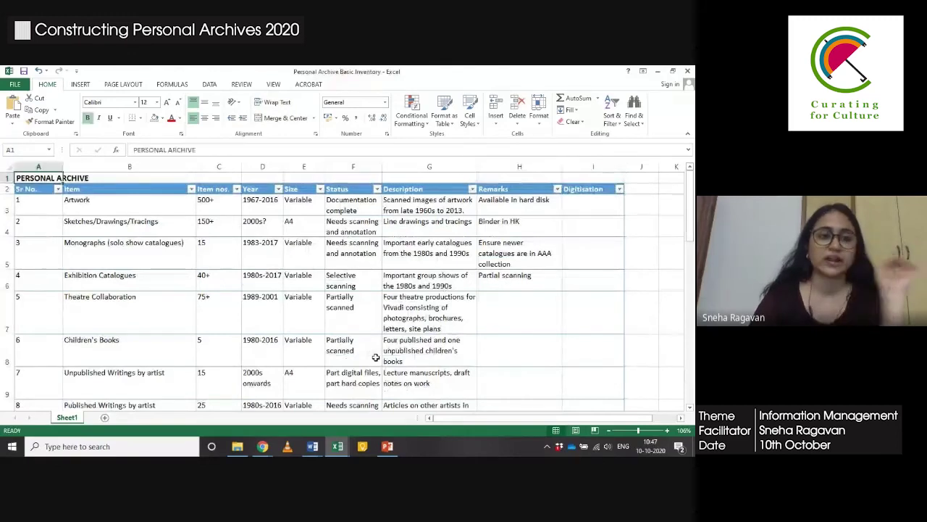
- Look through the Item column from its header down to the Correspondence entry
key("Down")
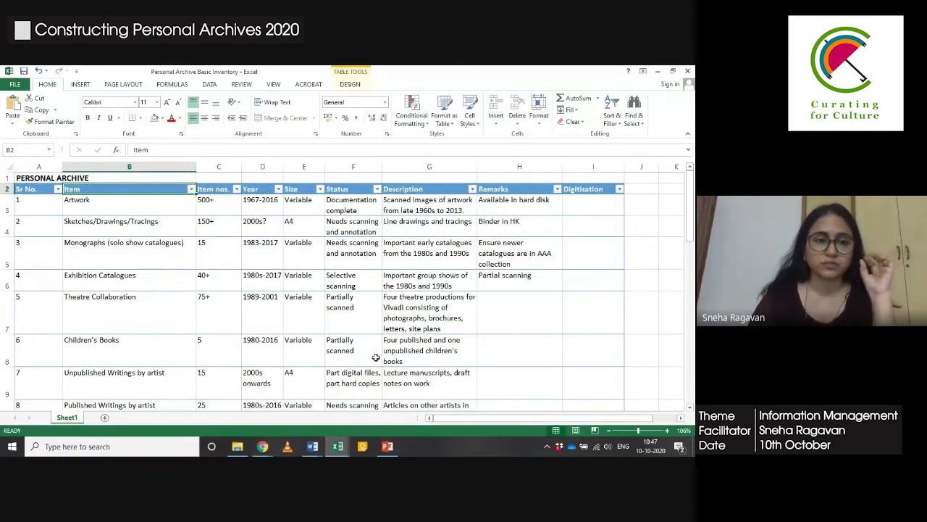
key("Down")
key("Down")
key("Down")
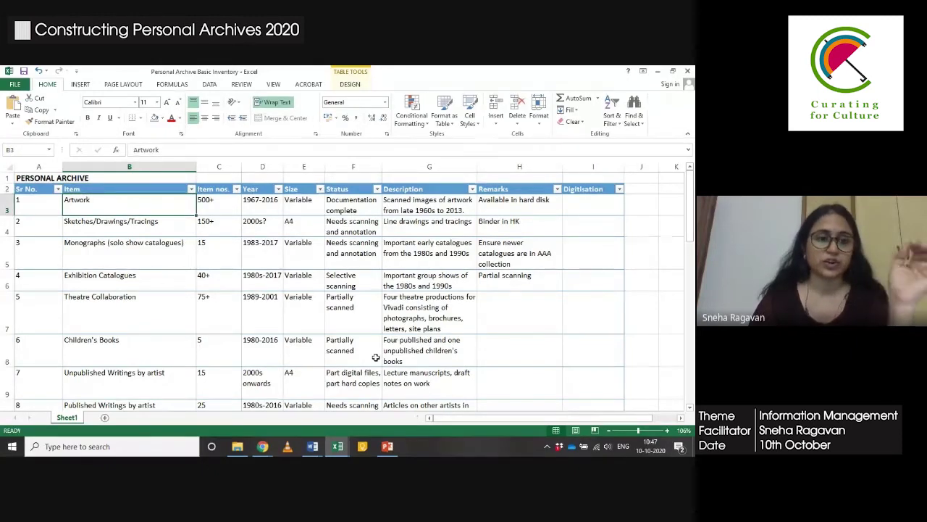
key("Down")
key("Down")
key("Down")
key("Down")
key("Down")
key("Down")
key("Down")
key("Down")
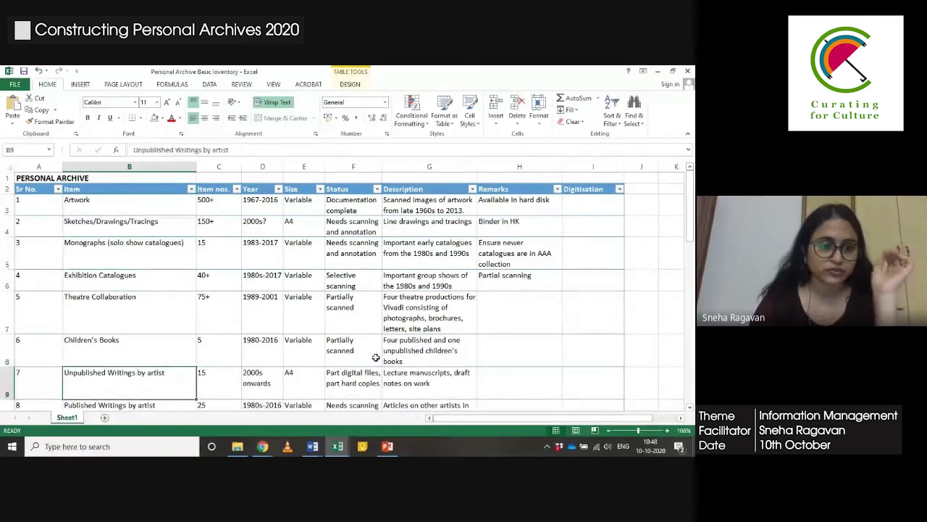
key("Down")
key("Down")
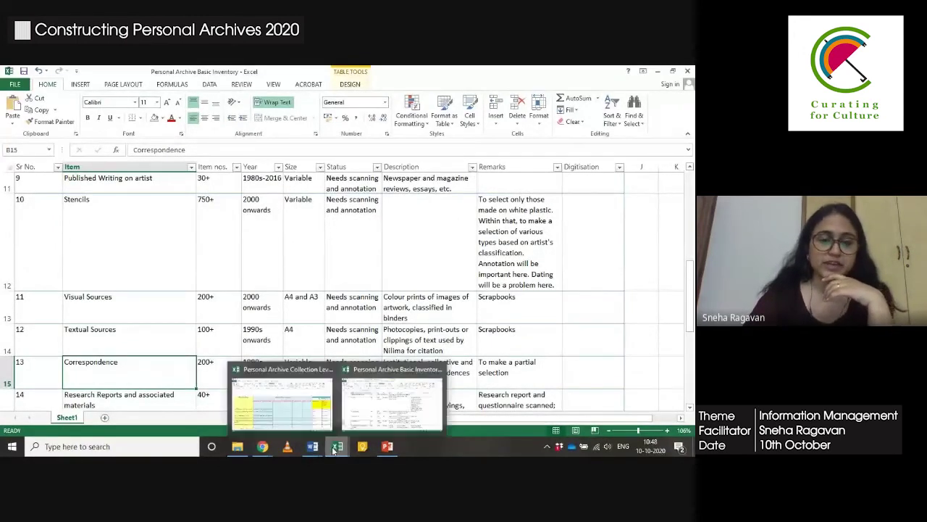
- Switch to the Word document "Tree Structure Example - GMS" and go to its title and Version 1: Decade-wise heading
mouse_move(313, 450)
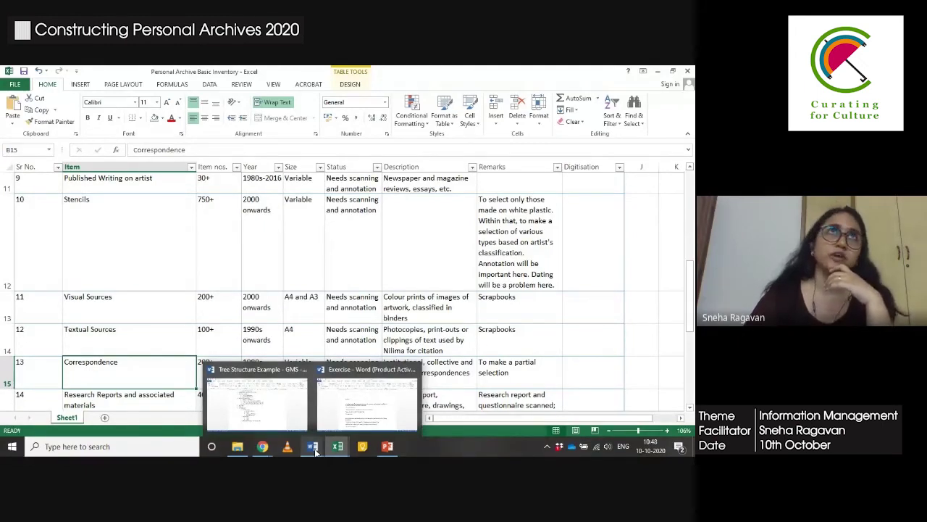
left_click(290, 418)
scroll(462, 214, "up", 5)
key("ctrl+Home")
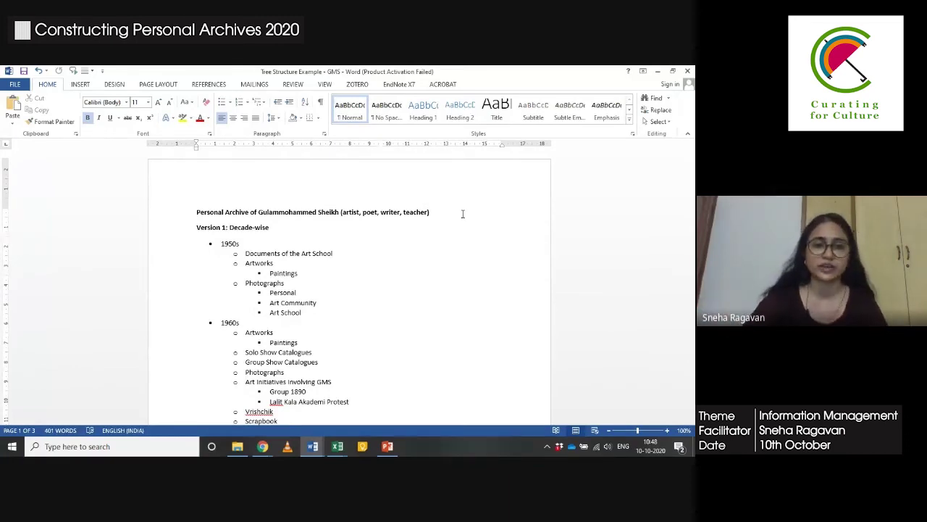
key("Down")
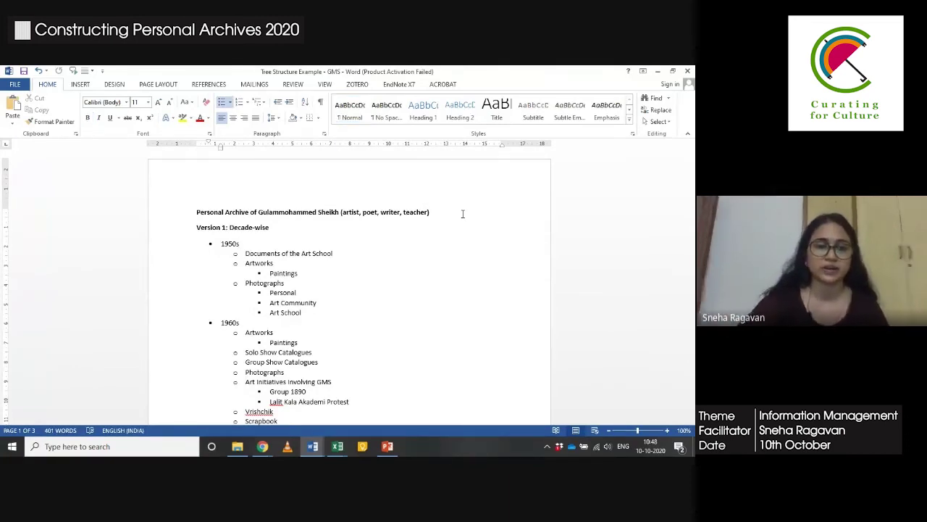
key("Up")
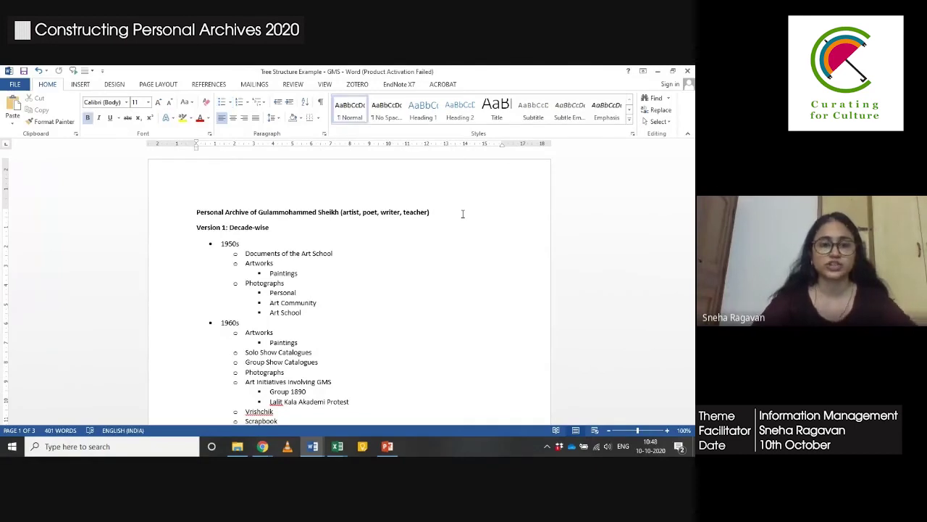
key("Down")
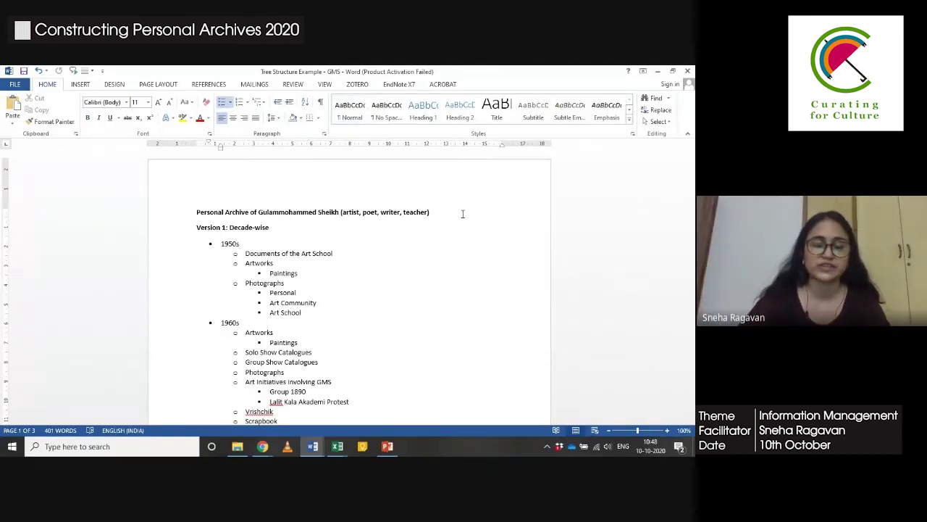
- Look through the 1950s branch from its decade entry down to Photographs, and return to the decade entry
key("Down")
key("Down")
key("Down")
key("Down")
key("Down")
key("Down")
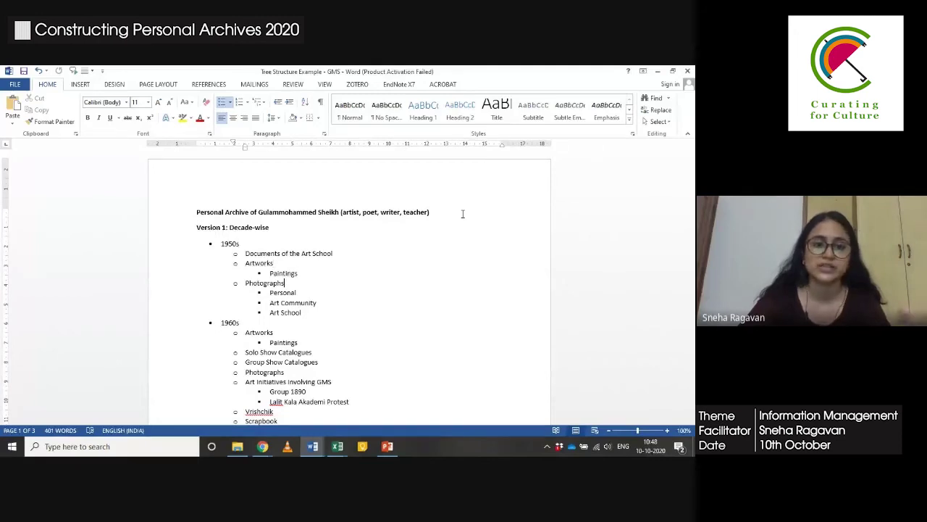
key("Up")
key("Up")
key("Up")
key("Up")
key("Up")
key("Up")
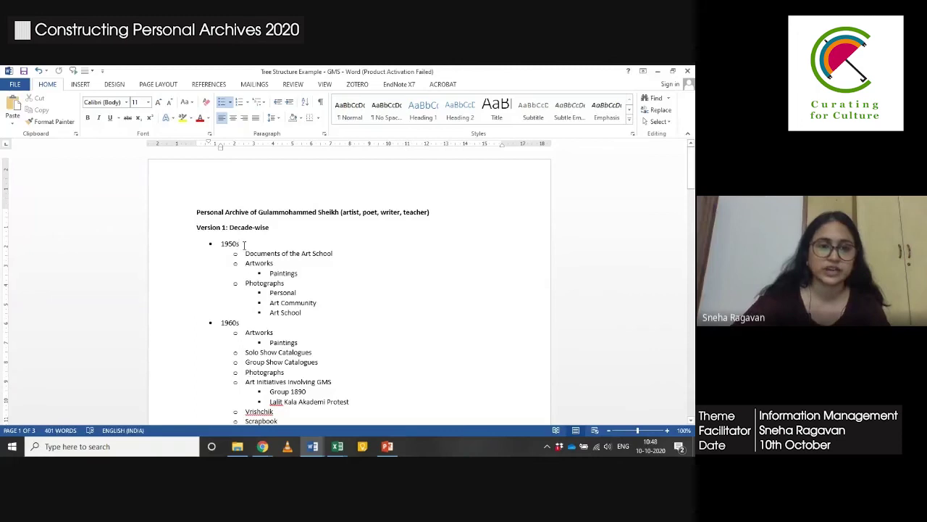
- Examine the nesting levels under 1950s, from the decade to Documents of the Art School and Paintings under Artworks
left_click_drag(240, 244, 222, 250)
key("Down")
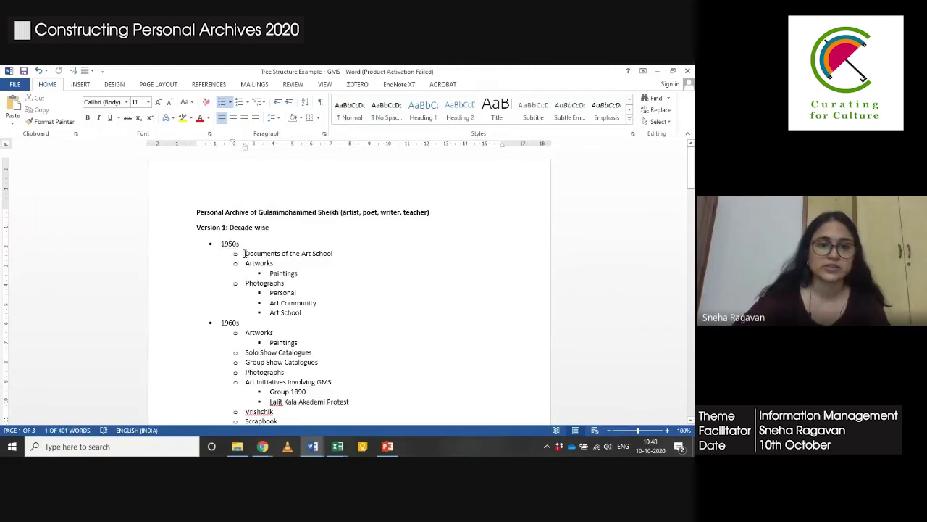
left_click(270, 273)
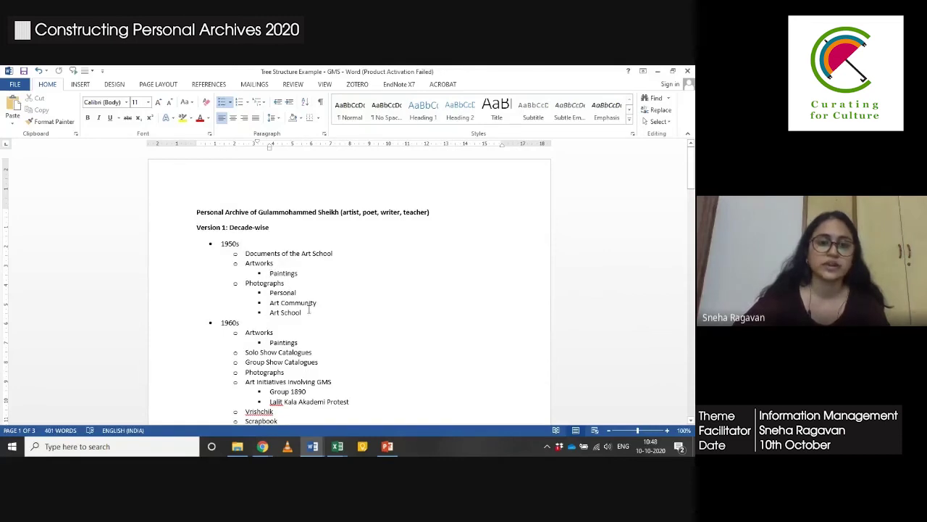
left_click(231, 244)
left_click(267, 254)
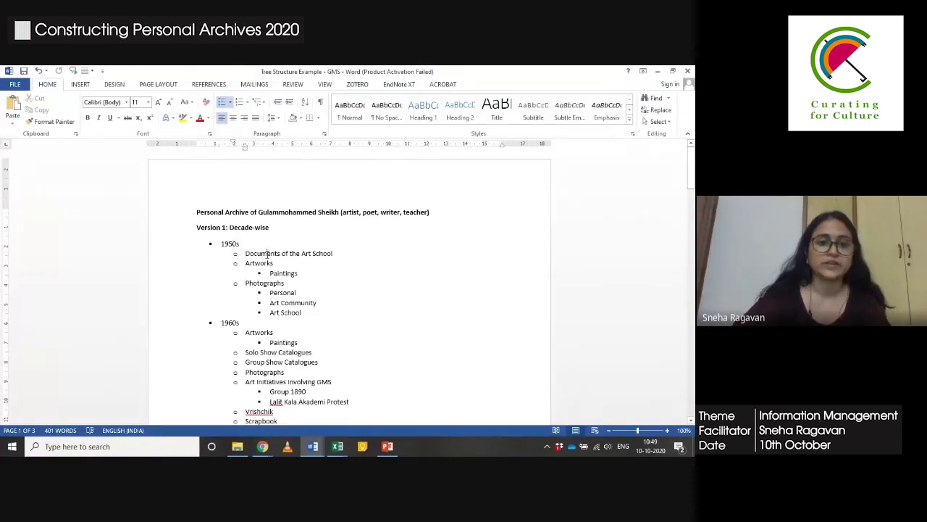
left_click(288, 273)
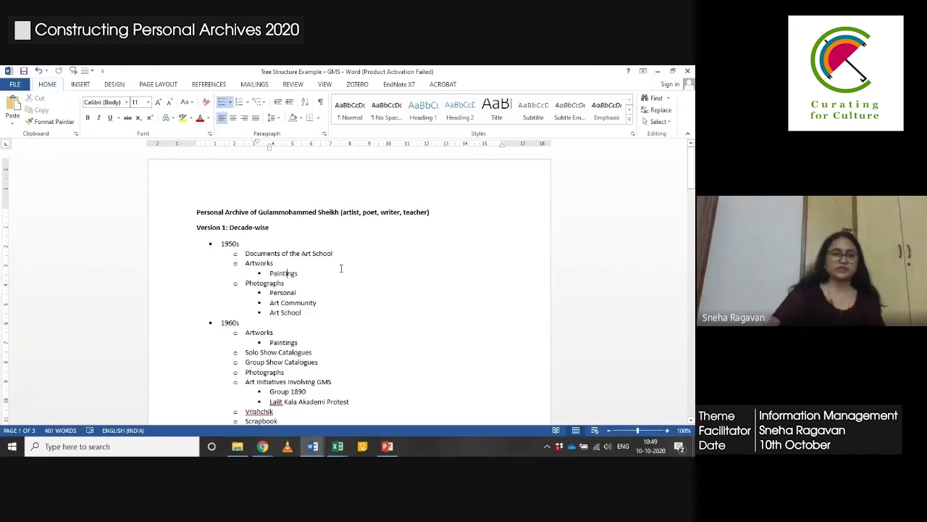
- Read on from the 1950s Photographs category through its subcategories to the start of the 1960s branch
key("Down")
key("Down")
key("Down")
key("Down")
key("Down")
key("Down")
key("Down")
key("Down")
key("Down")
key("Down")
key("Down")
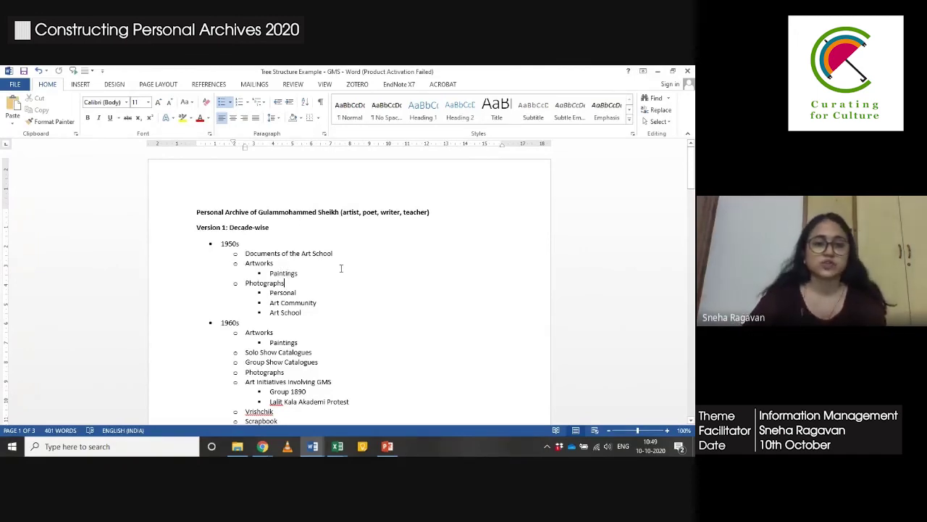
key("Down")
key("Down")
key("Down")
key("Down")
key("Down")
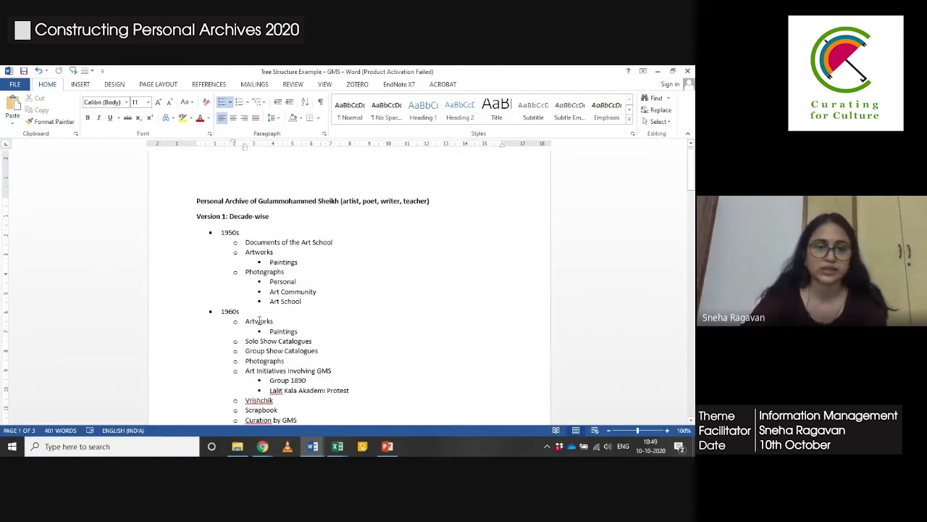
- Look through the 1970s, 1980s and 1990s branches and highlight the Artworks entry under 1990s
scroll(260, 321, "down", 7)
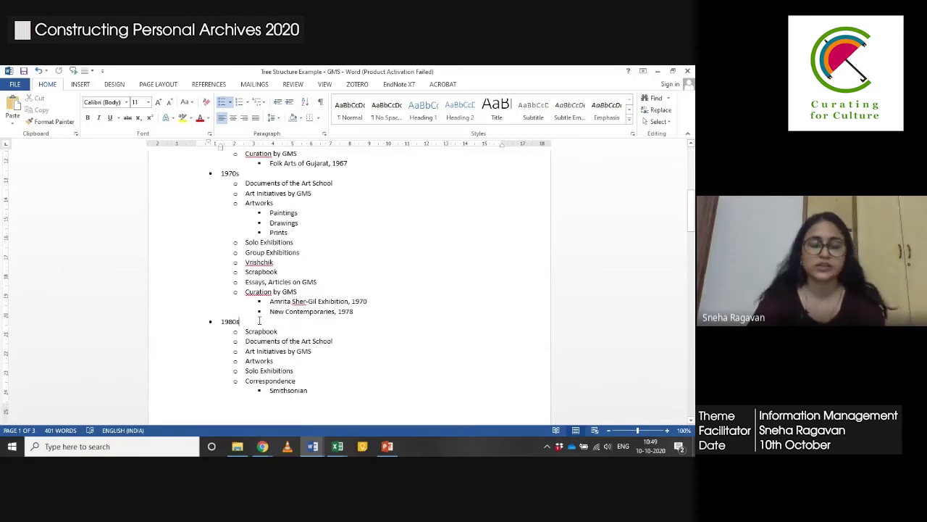
left_click(259, 321)
key("Page_Down")
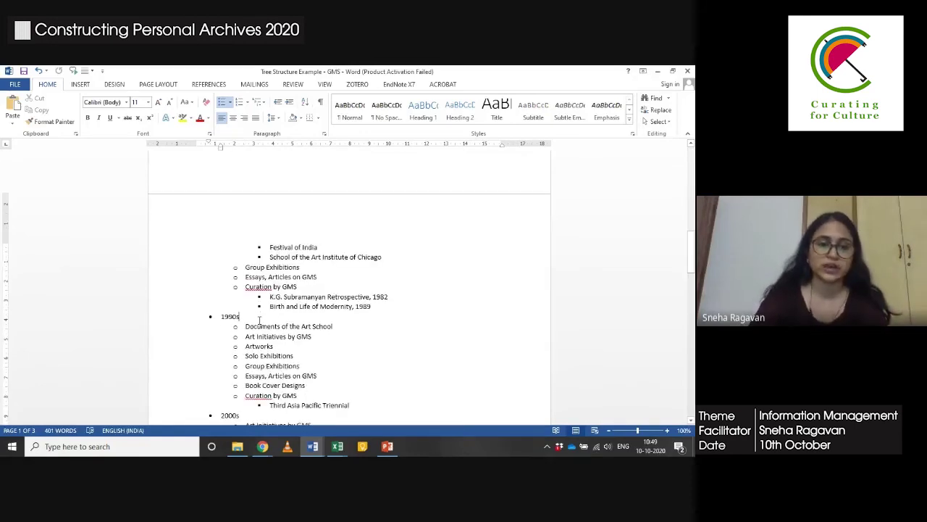
key("Down")
key("Down")
key("Down")
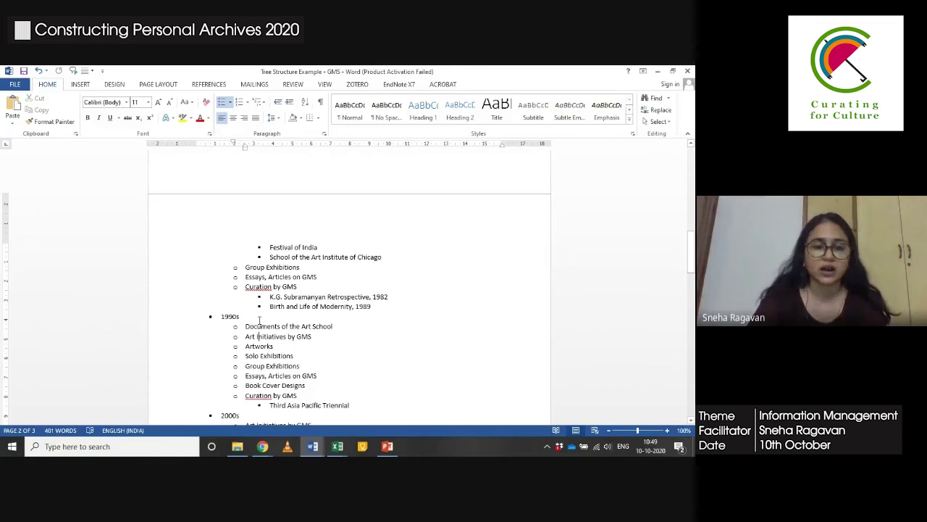
key("shift+Down")
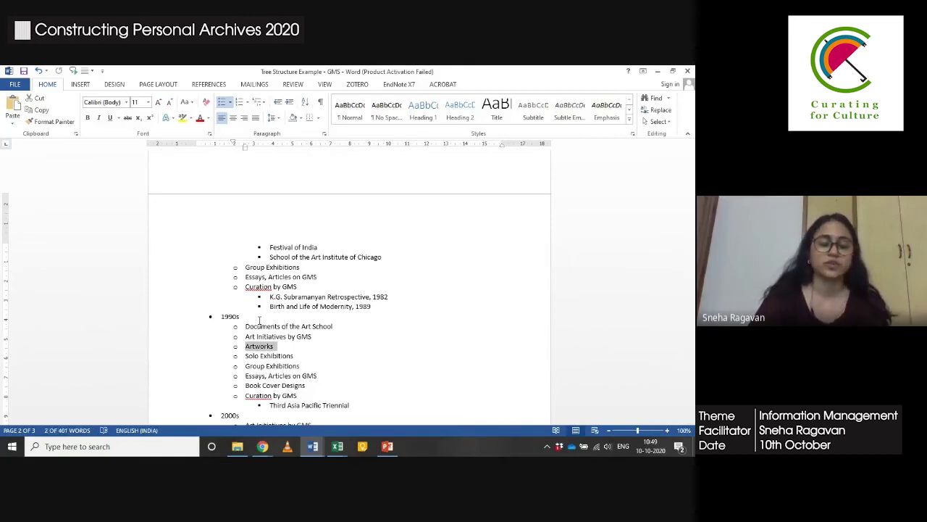
- Go back to the 1950s Photographs category and examine its Personal, Art Community and Art School subcategories, ending on 1960s
key("Page_Up")
key("Page_Up")
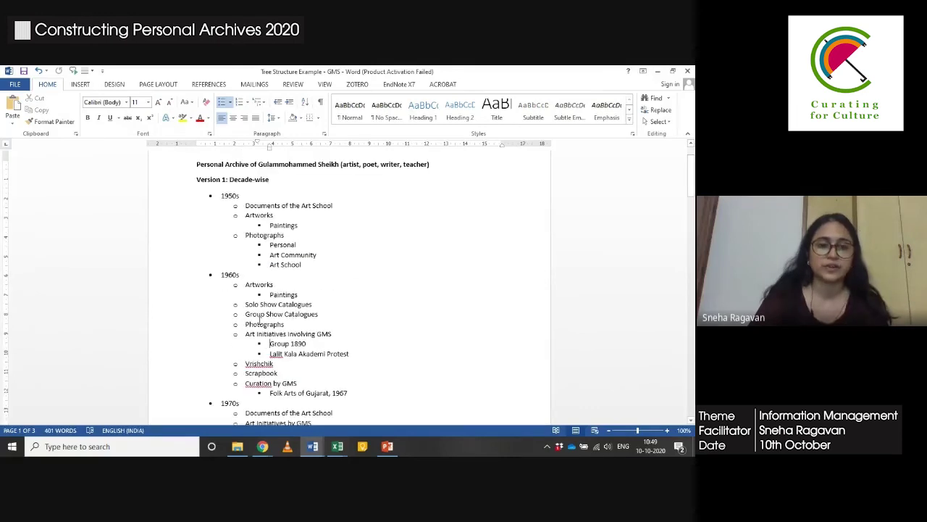
key("Up")
key("Up")
key("Up")
key("Up")
key("Up")
key("Up")
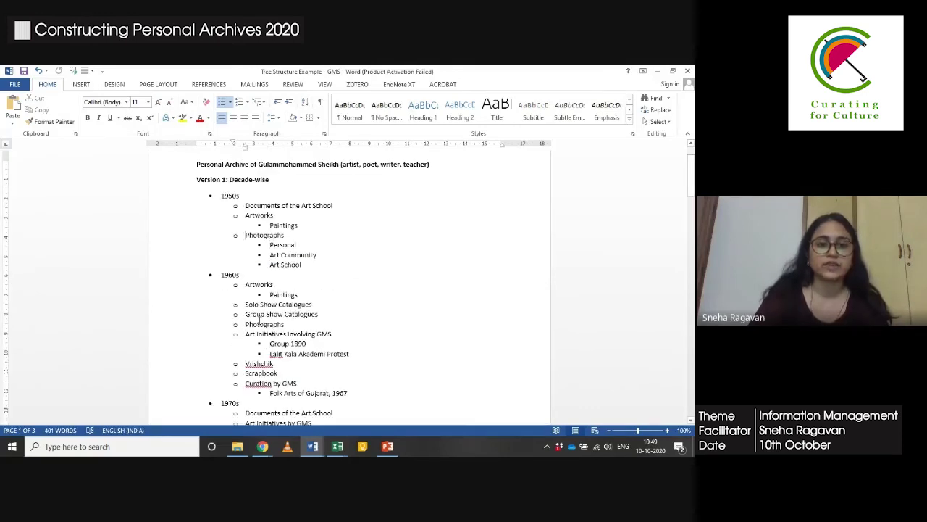
key("Down")
key("Down")
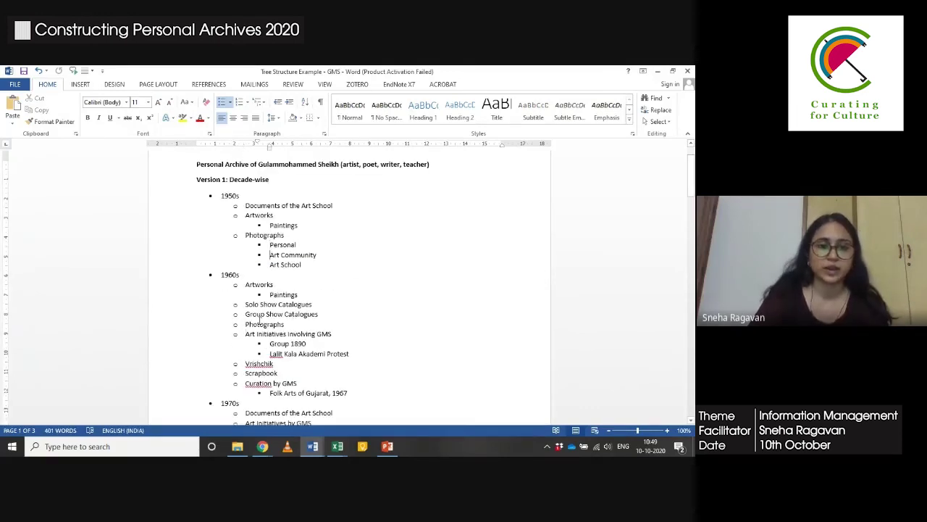
key("Up")
key("Up")
key("Down")
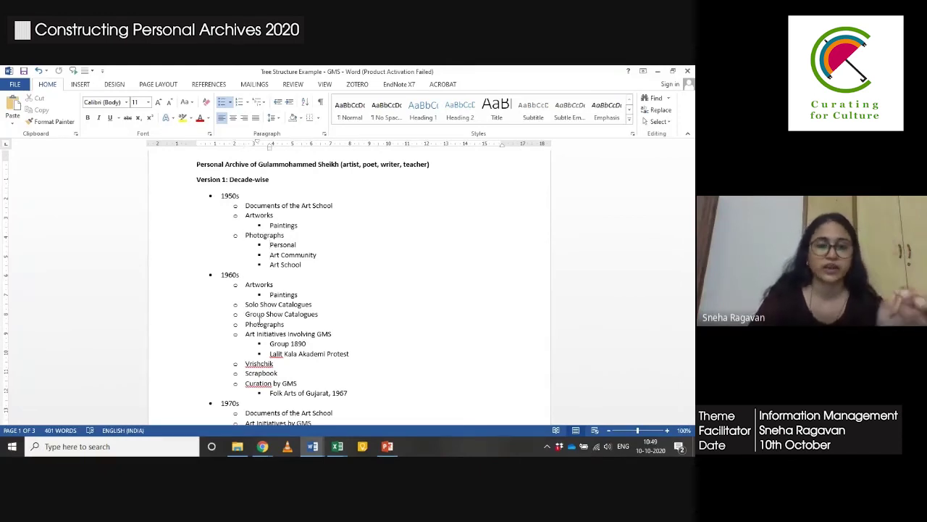
key("shift+End")
key("shift+Down")
key("Down")
key("Down")
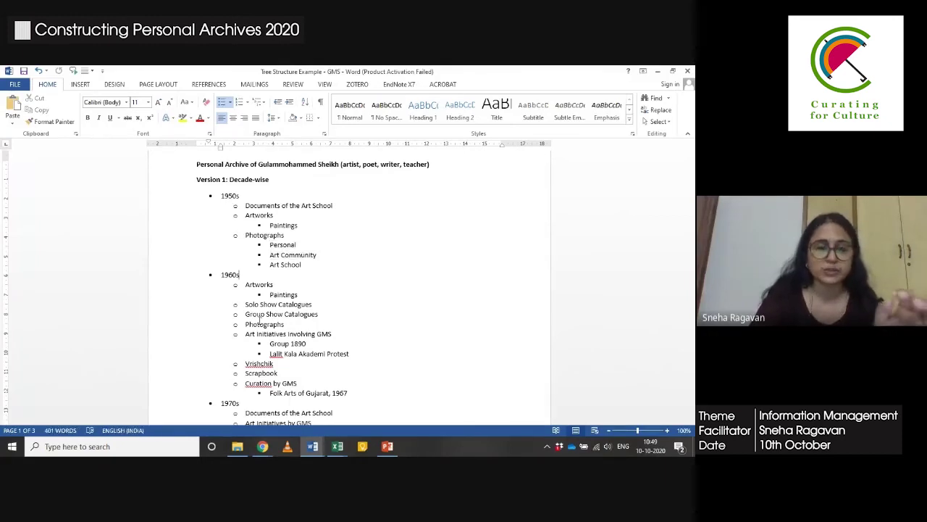
- Read through the 1960s categories from Artworks and Solo Show Catalogues down to Photographs
key("Down")
key("Down")
key("Down")
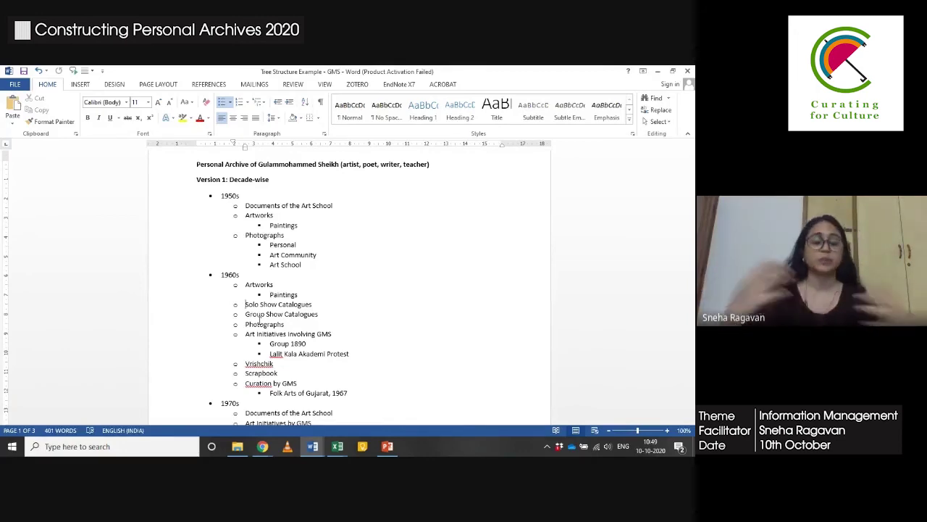
key("Down")
key("Down")
key("Down")
key("Down")
key("Down")
key("Down")
key("Down")
key("Down")
key("Down")
key("Down")
key("Down")
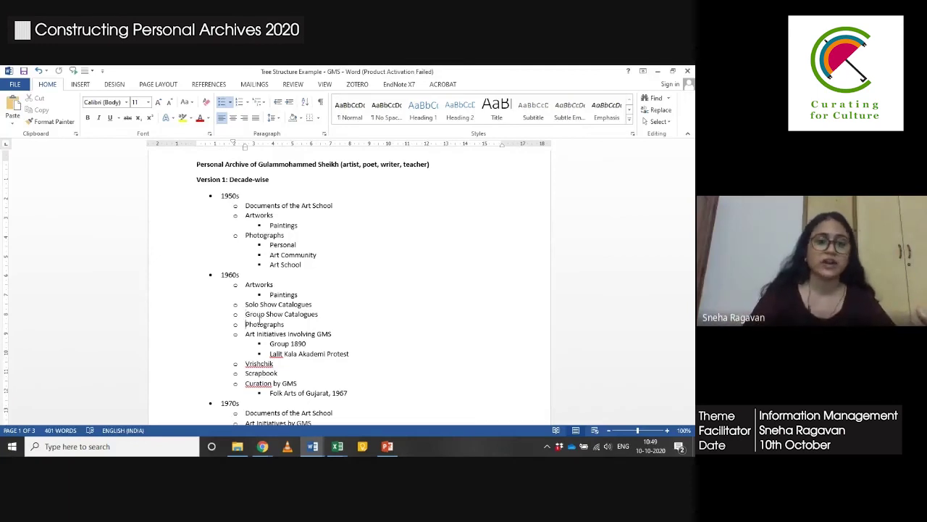
key("Down")
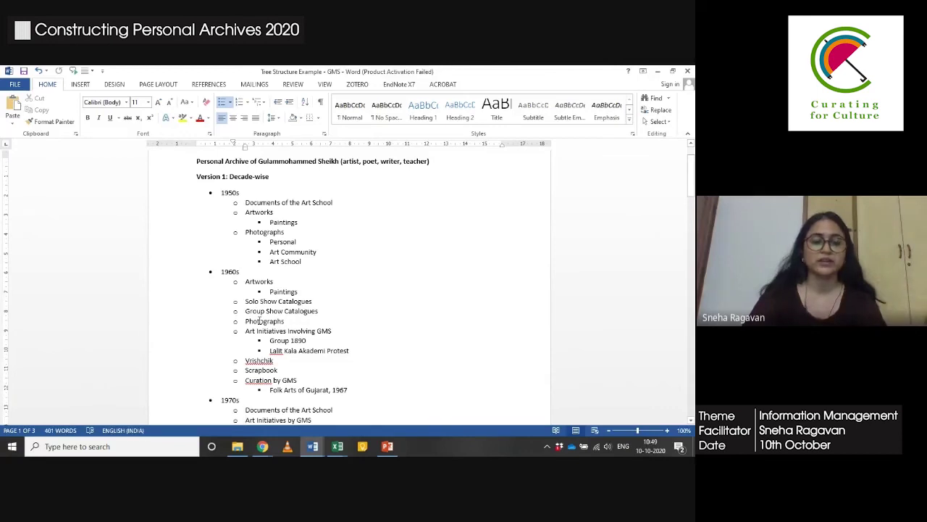
- Highlight Art Initiatives Involving GMS under 1960s, followed by its sub-entries Group 1890 and Lalit Kala Akademi Protest
key("Down")
key("Down")
key("Down")
key("Down")
key("Down")
key("Down")
key("Down")
key("Down")
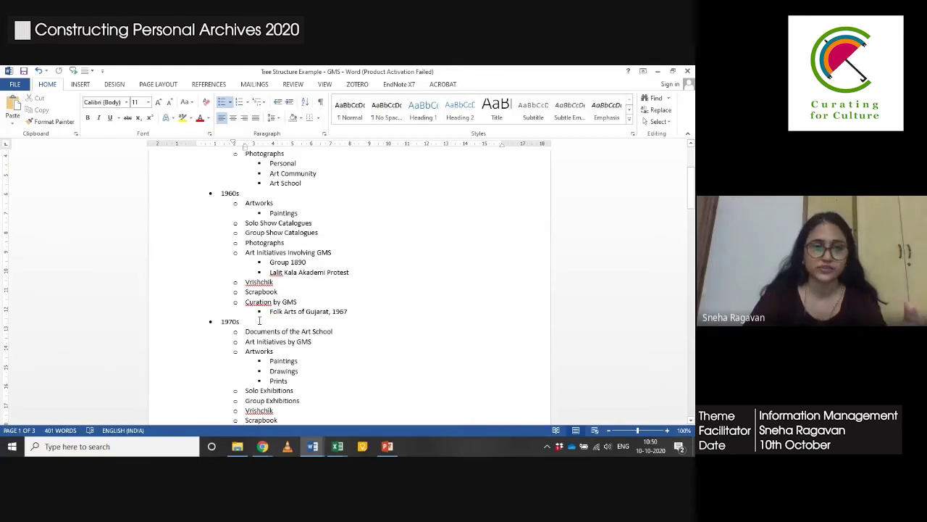
left_click_drag(246, 252, 337, 253)
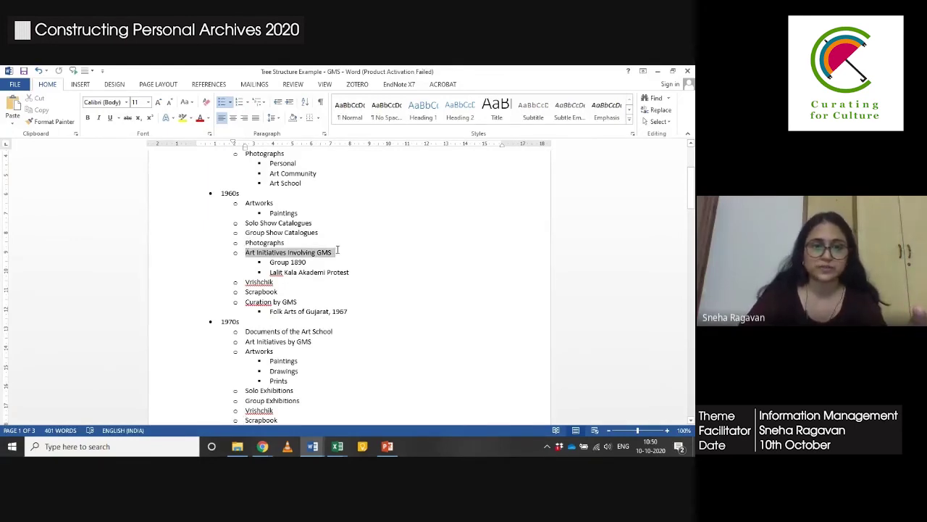
left_click(336, 252)
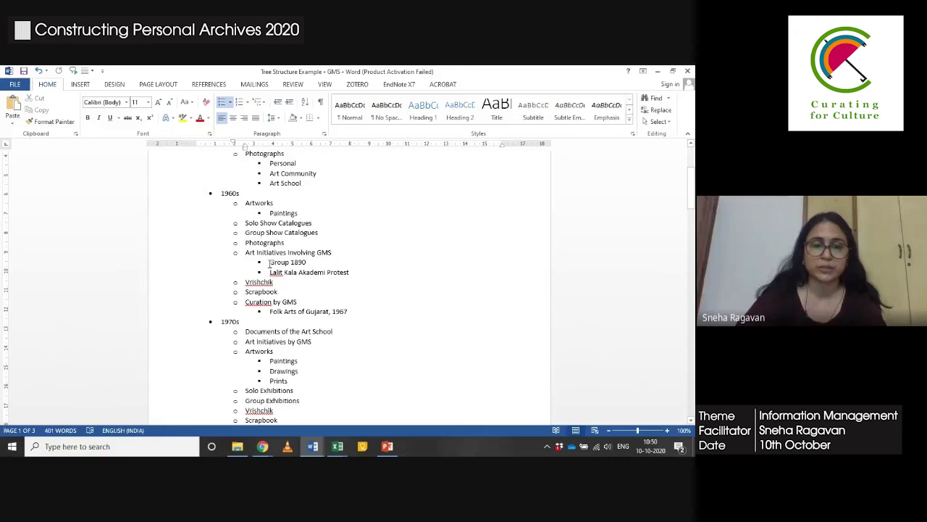
left_click_drag(269, 263, 347, 273)
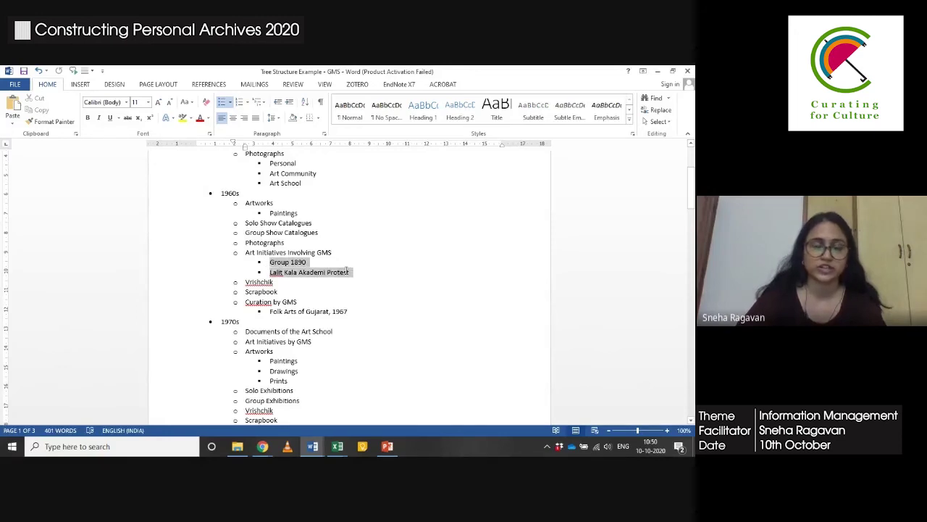
left_click(349, 272)
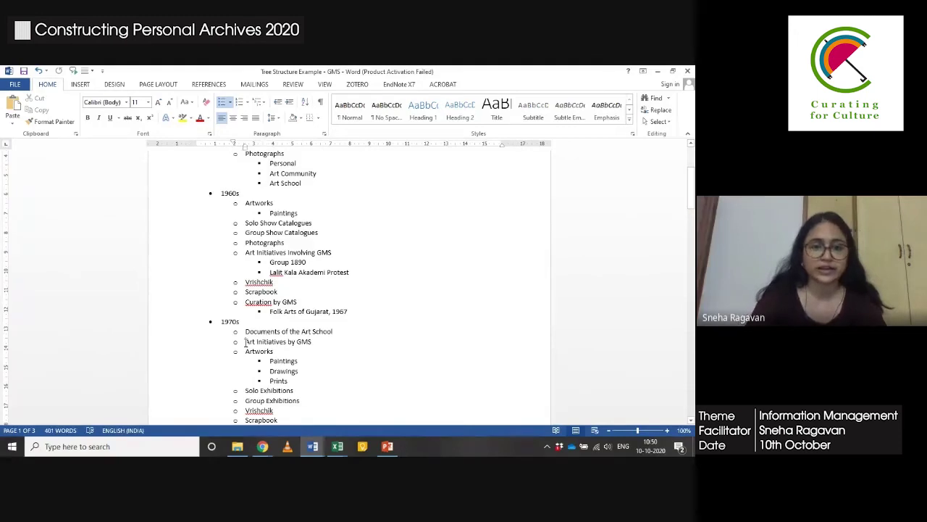
- Skim the 1970s and 1980s branches and examine the 1960s Curation by GMS entry with its Folk Arts of Gujarat sub-entry
scroll(246, 341, "down", 9)
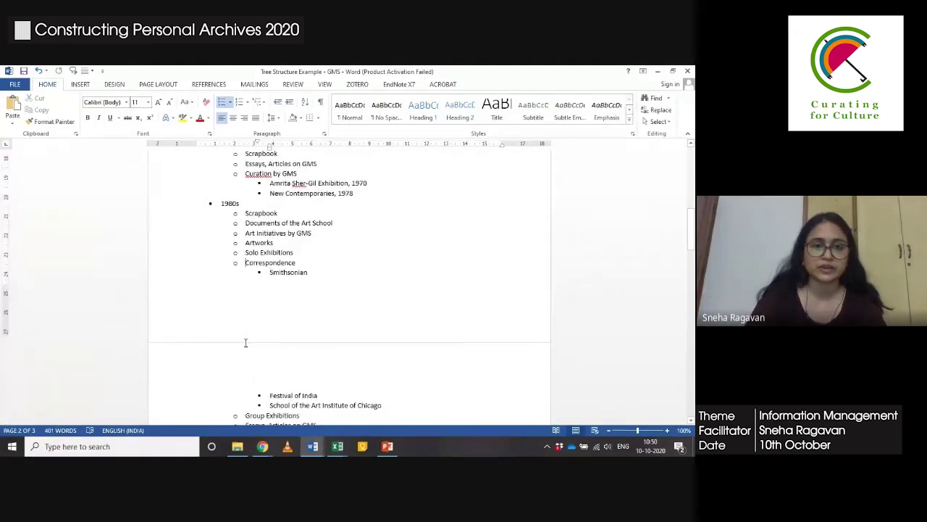
scroll(245, 343, "up", 2)
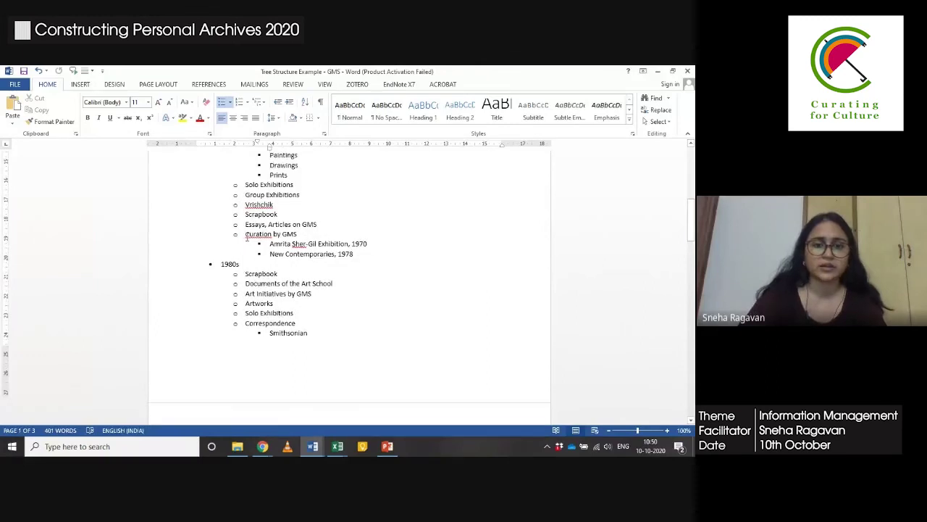
scroll(246, 238, "up", 9)
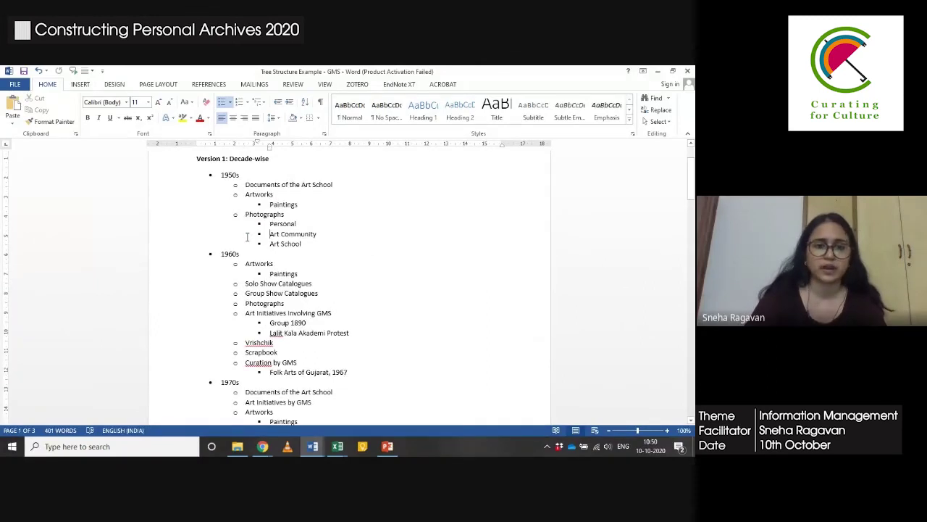
double_click(246, 363)
triple_click(247, 364)
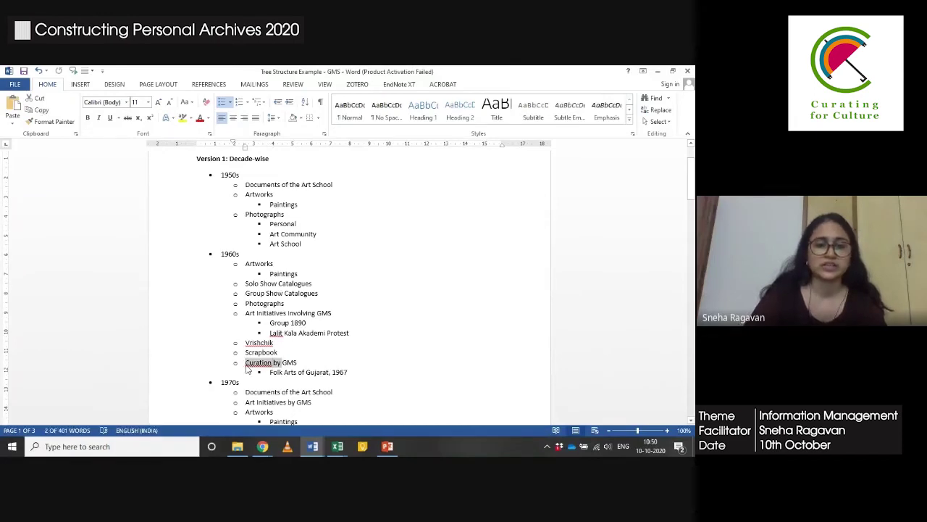
left_click(247, 368)
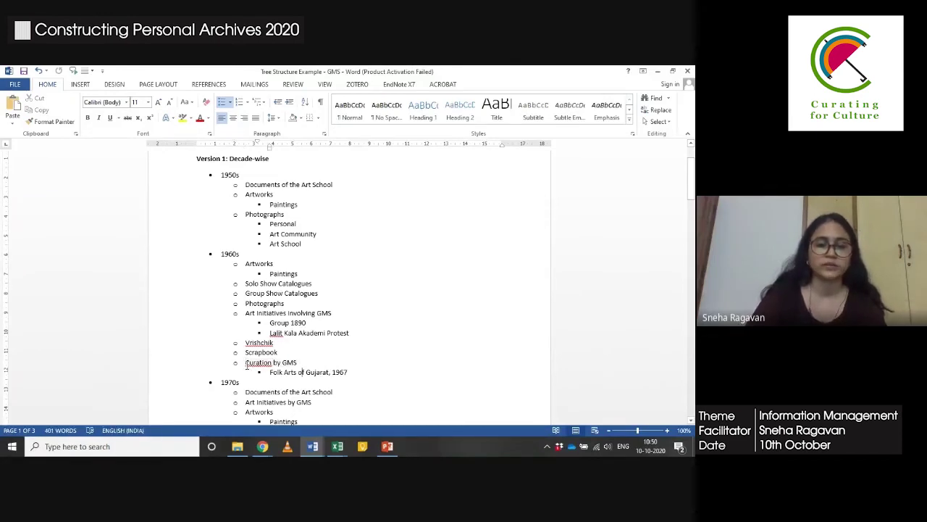
- Examine the Curation by GMS entries and their exhibitions under the 1970s, 1980s and 1990s branches
scroll(246, 365, "down", 9)
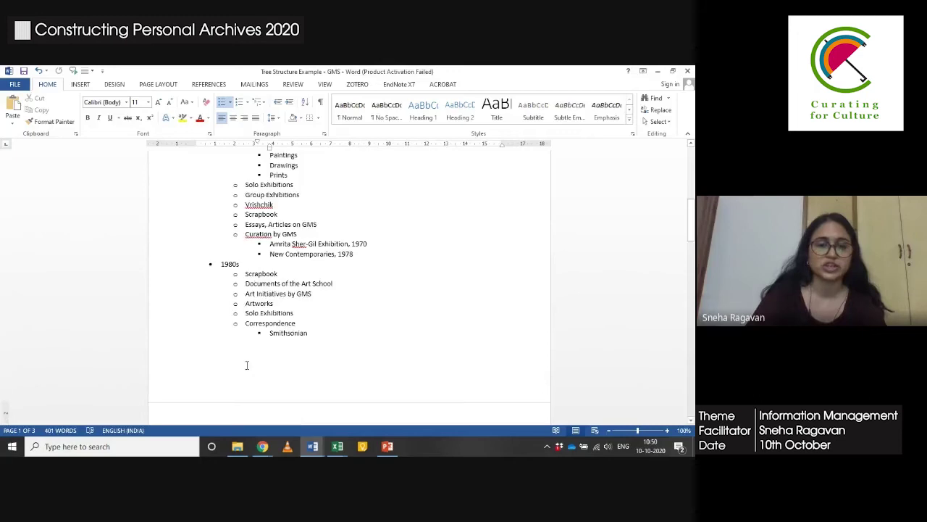
left_click(288, 237)
scroll(288, 240, "down", 9)
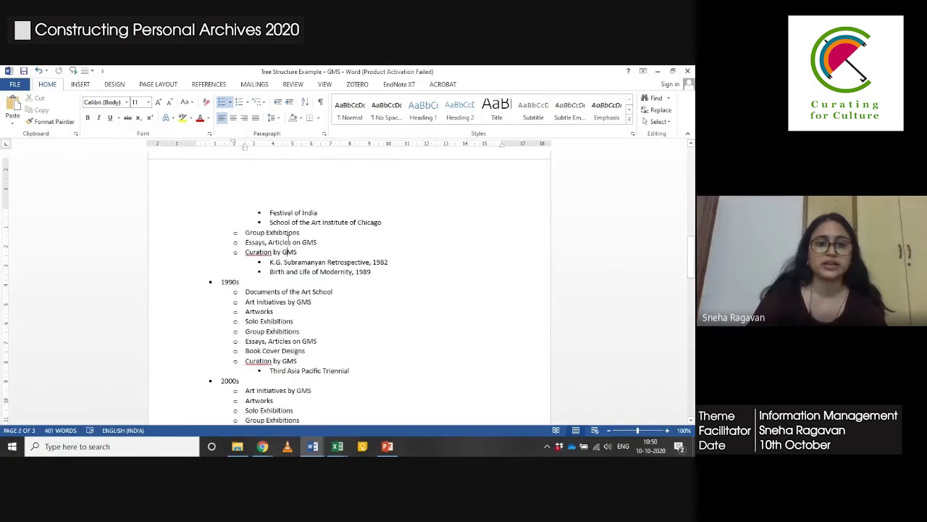
key("Down")
key("Down")
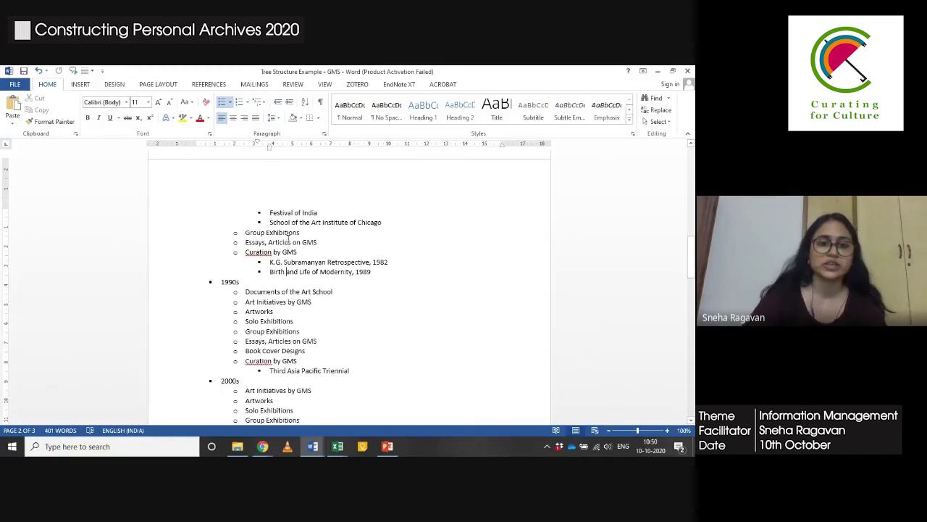
left_click(365, 381)
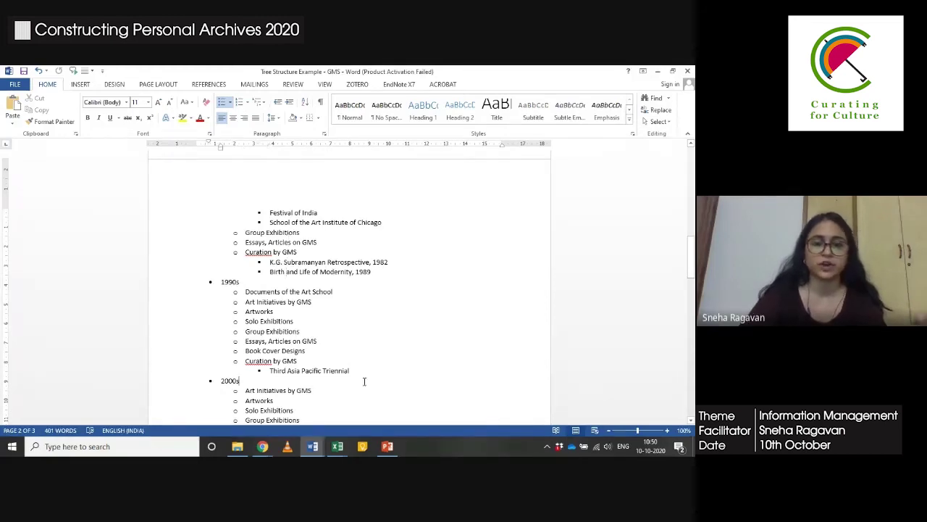
left_click(354, 370)
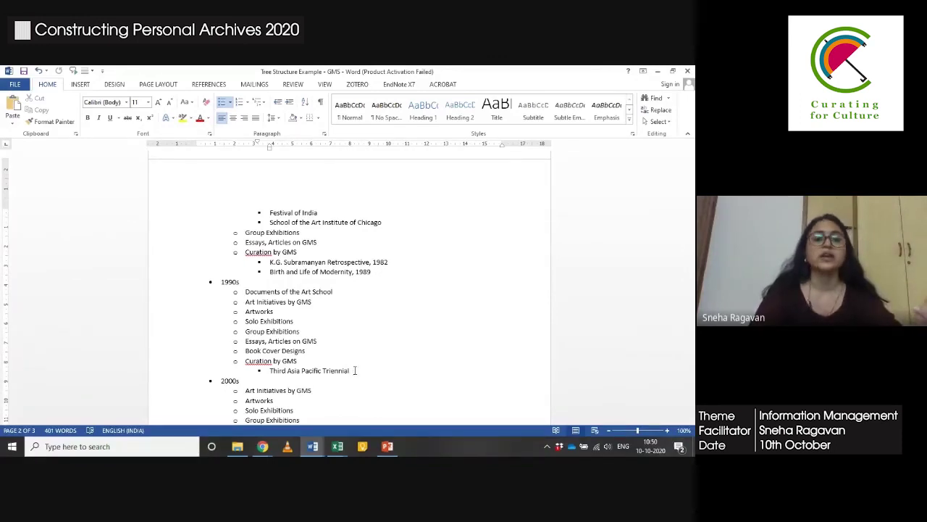
- Read through the 2000s categories of the decade-wise tree, down to the closing 2010s entry
key("Down")
key("Down")
key("Down")
key("Down")
key("Down")
key("Down")
key("Down")
key("Down")
key("Down")
key("Down")
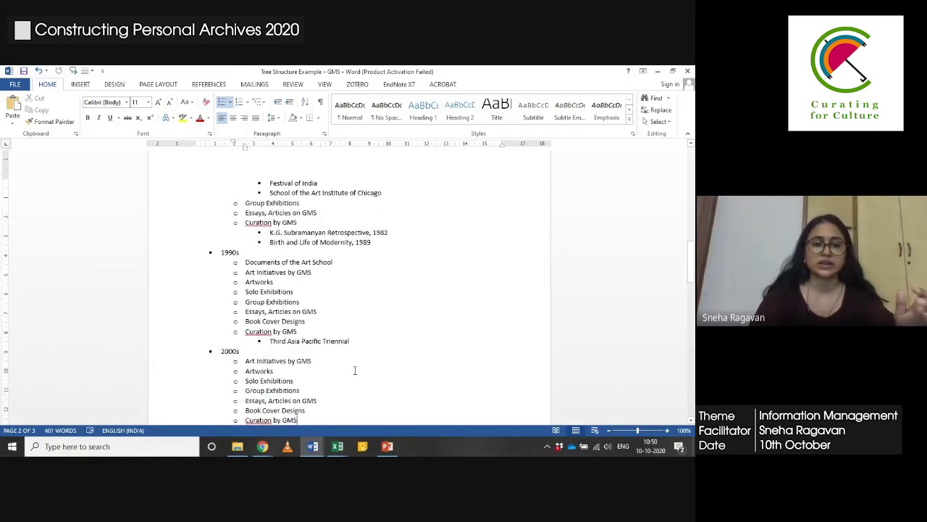
key("Return")
key("Return")
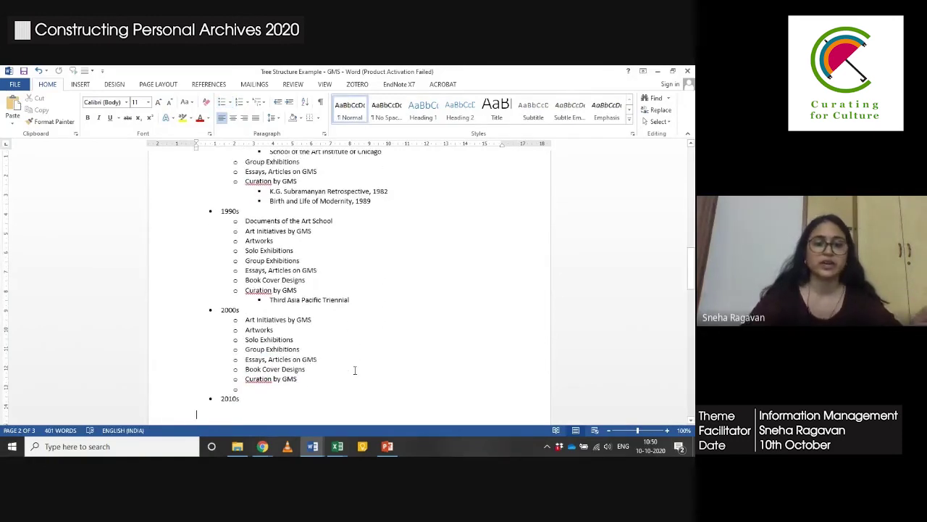
- Switch to File Explorer, open the GMS Archive_1 folder and highlight its decade folders from 1950s to 1990s
left_click(236, 447)
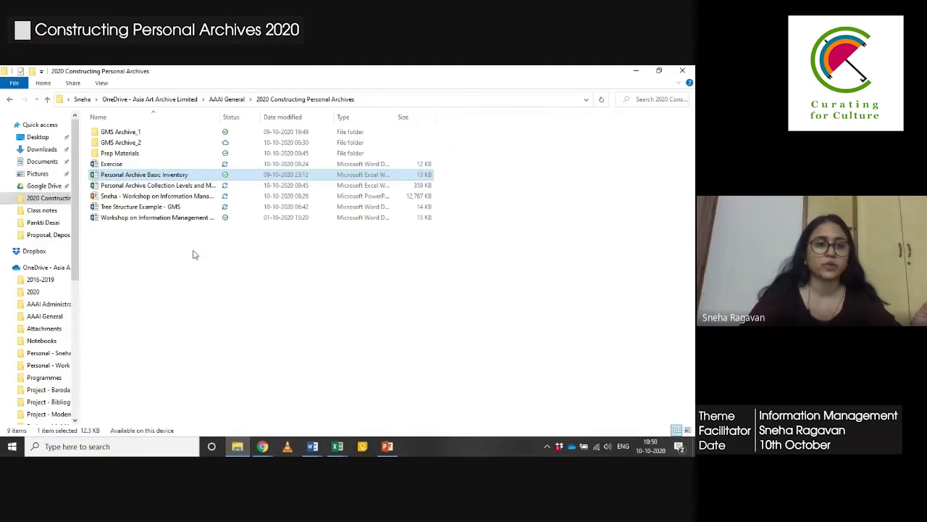
left_click(140, 134)
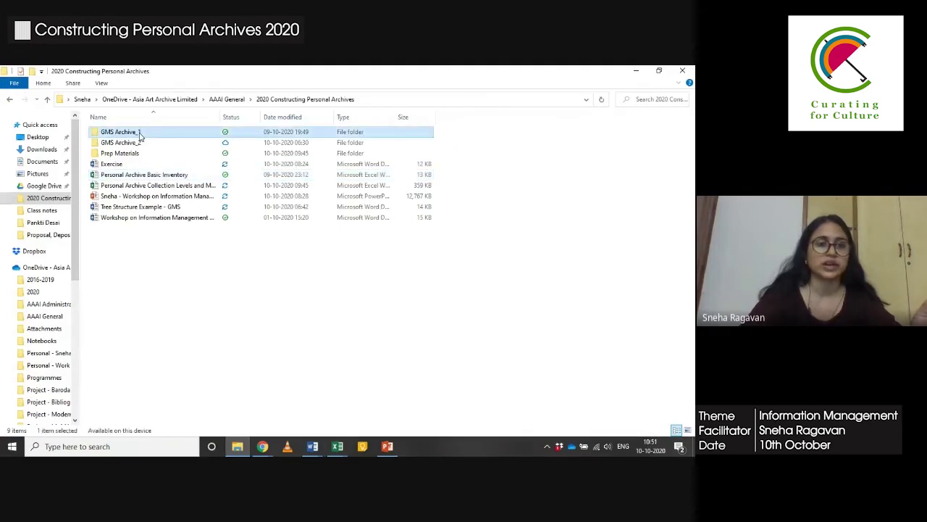
double_click(140, 135)
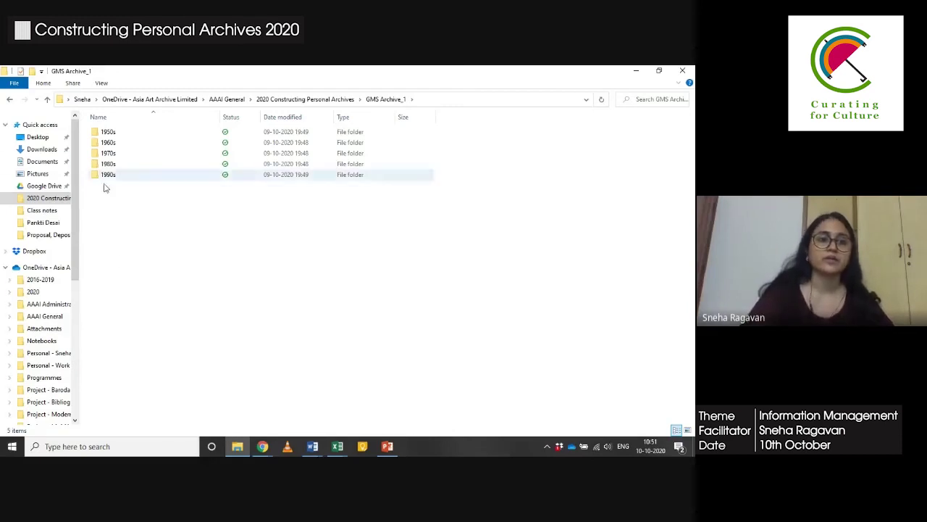
left_click_drag(145, 221, 99, 129)
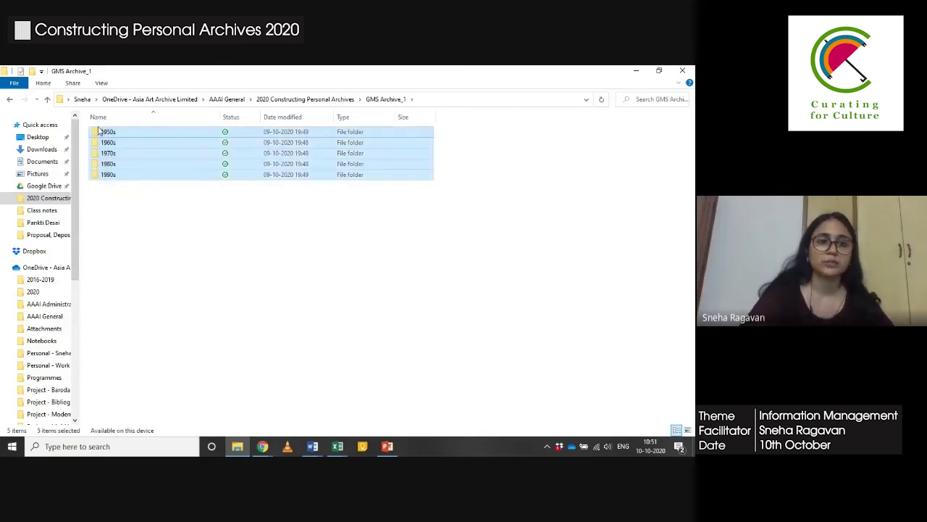
left_click(165, 223)
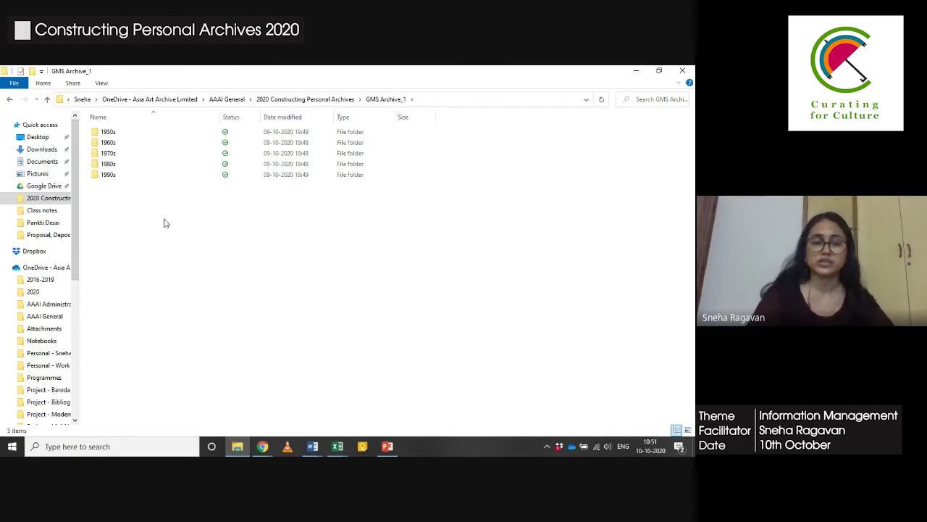
- Open the Photographs folder inside 1950s and examine its Art School and Personal subfolders
double_click(110, 132)
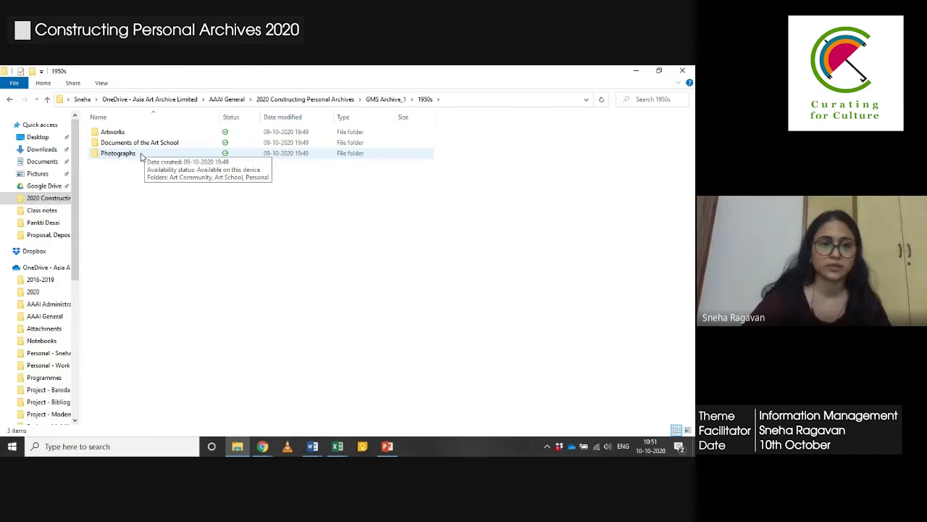
double_click(142, 155)
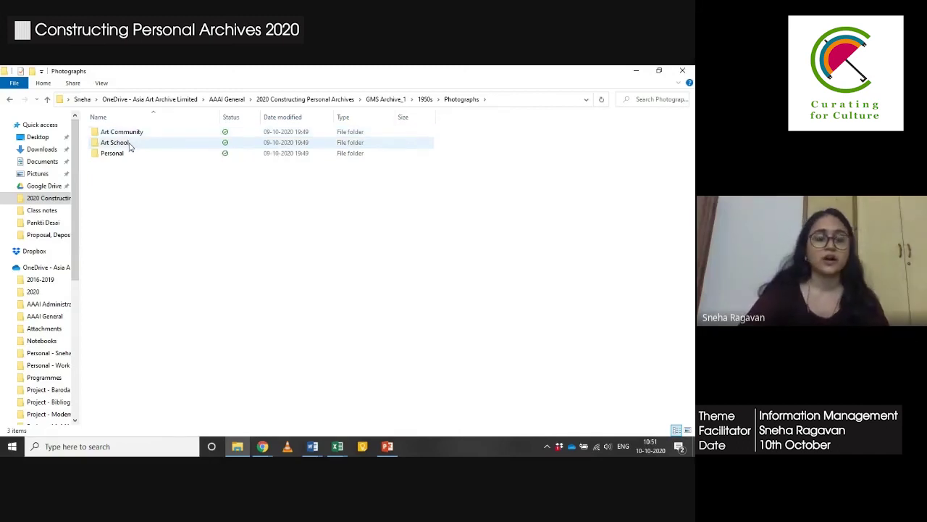
left_click(129, 144)
left_click(125, 155)
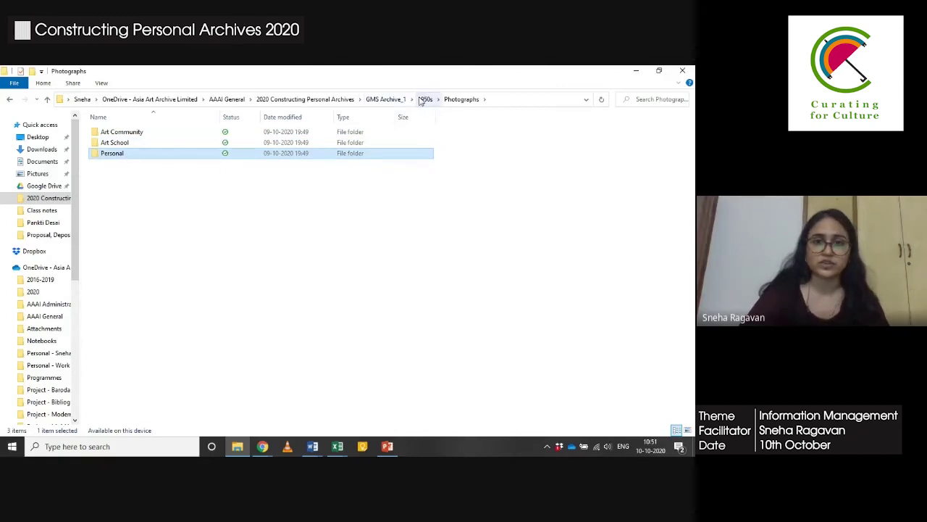
- Return to the 2020 Constructing Personal Archives folder, open GMS Archive_2 and examine its thematic folders
left_click(425, 99)
left_click(386, 99)
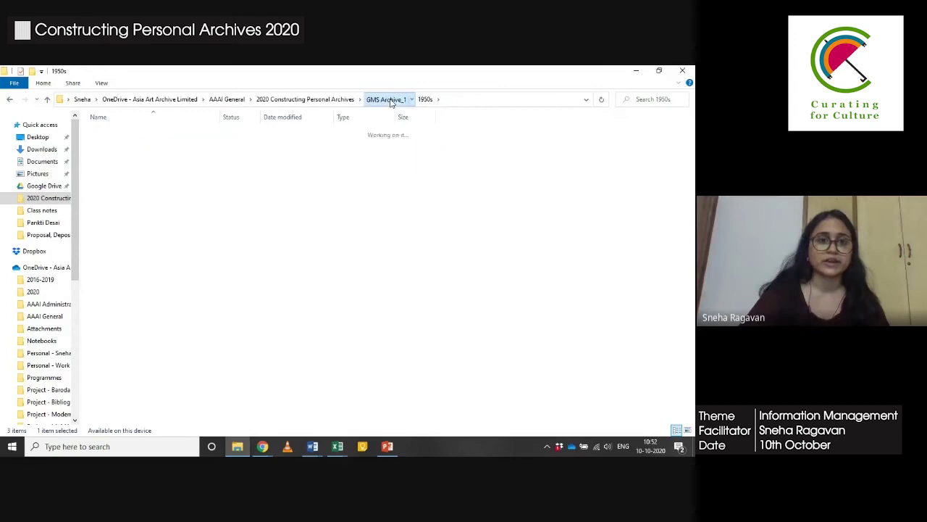
left_click(206, 243)
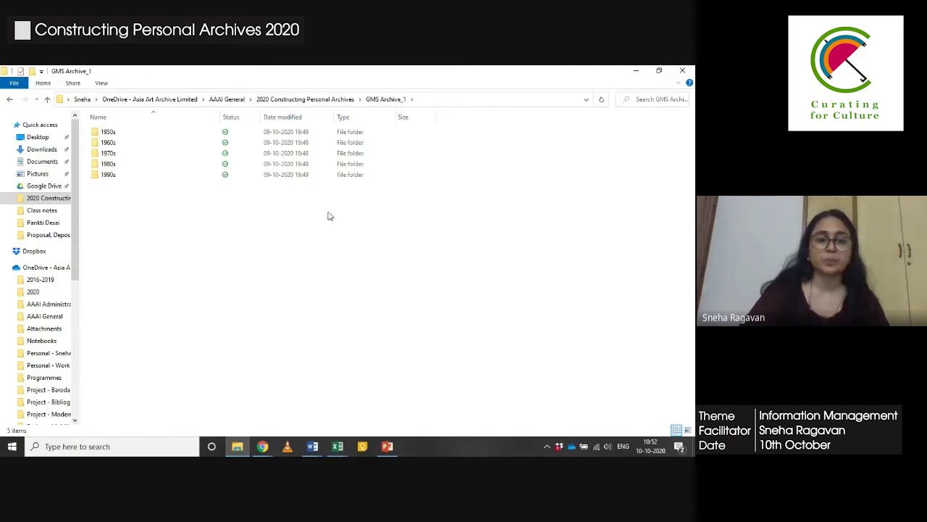
left_click(320, 99)
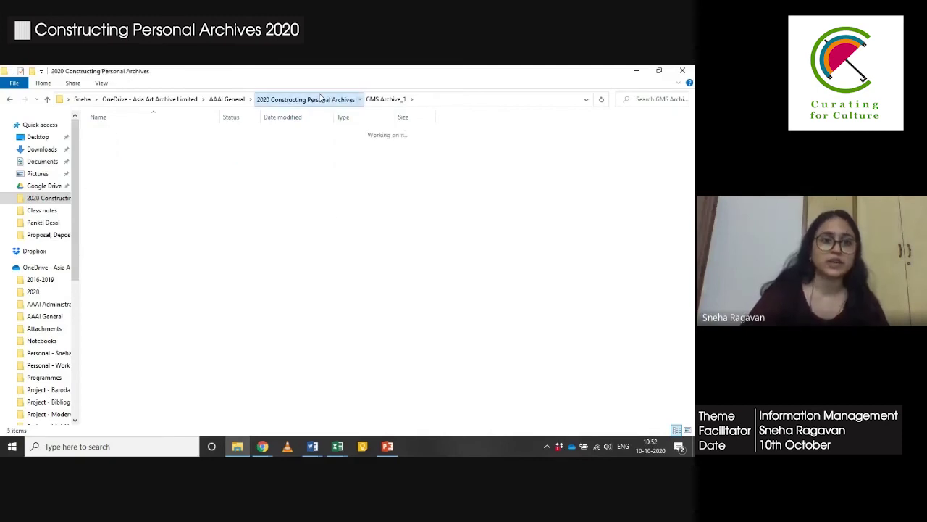
double_click(120, 141)
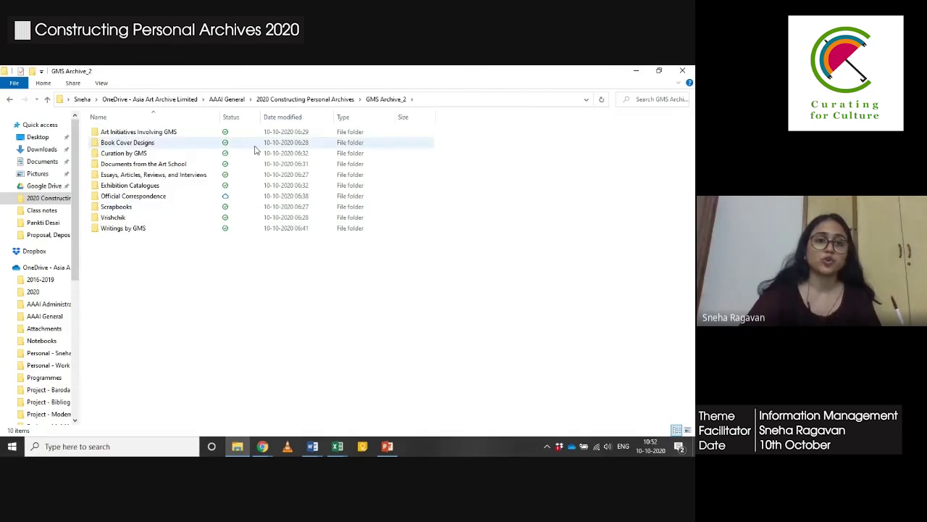
mouse_move(255, 150)
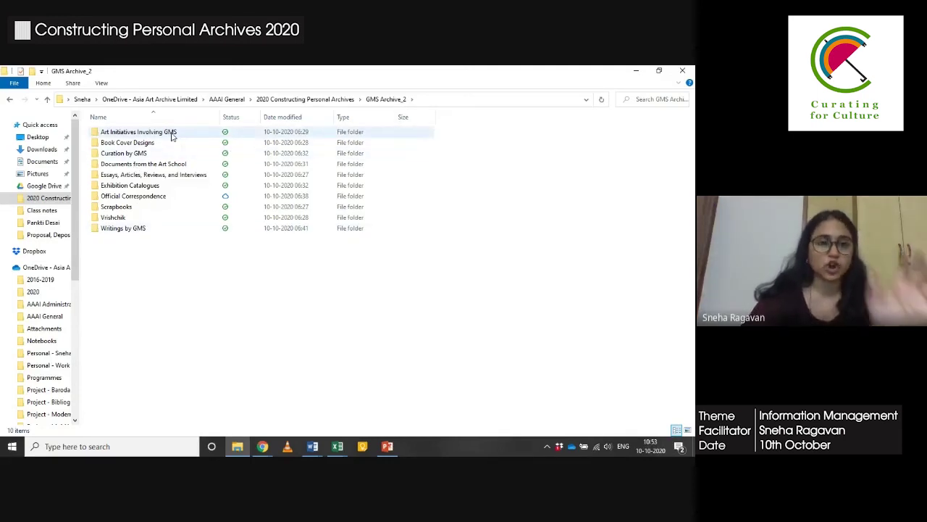
mouse_move(172, 136)
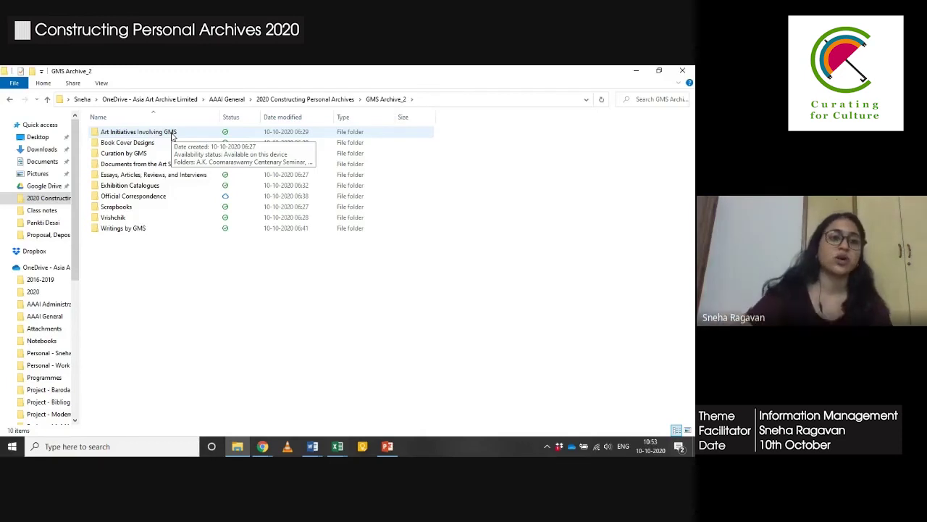
- Look inside Art Initiatives Involving GMS and its A.K. Coomaraswamy Centenary Seminar subfolder, and return to GMS Archive_2
double_click(172, 134)
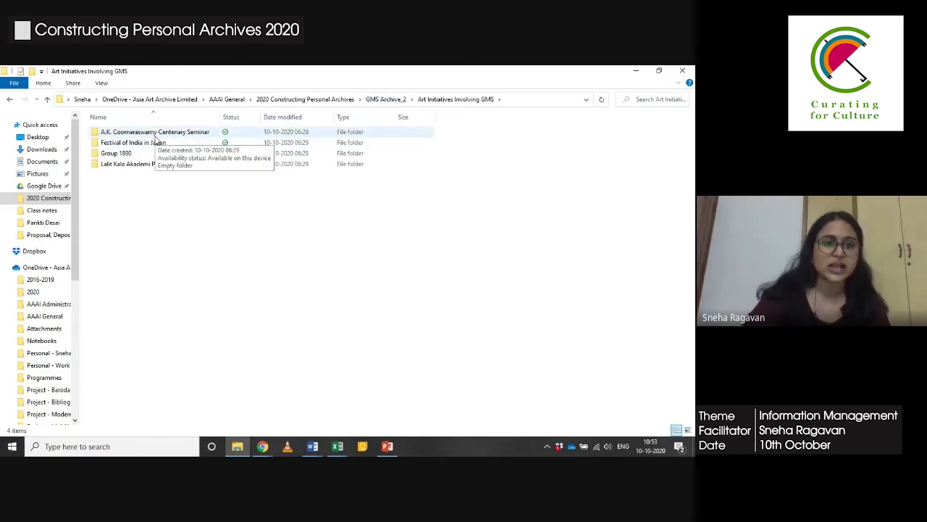
double_click(154, 138)
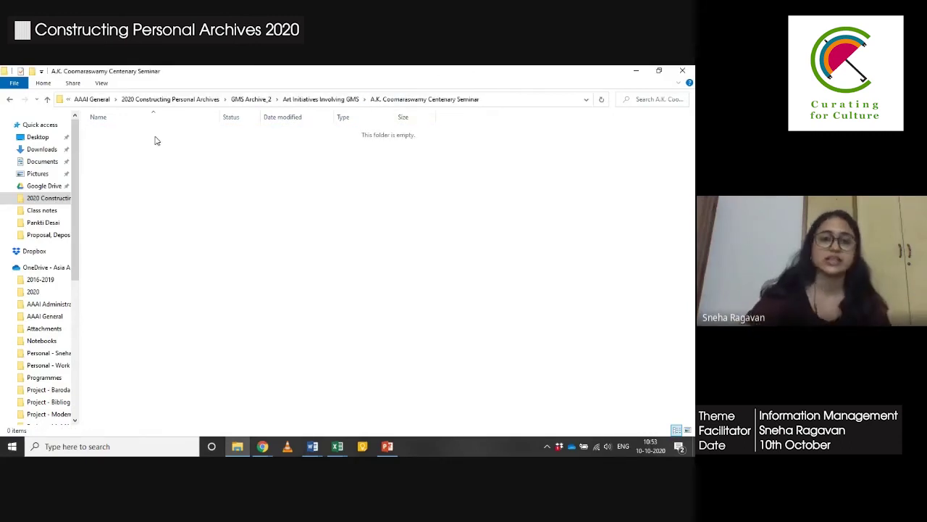
left_click(326, 102)
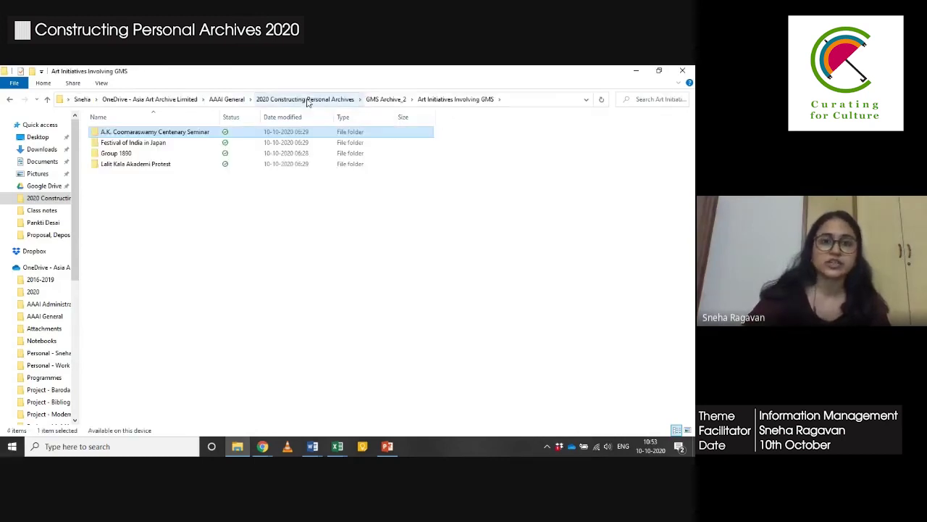
left_click(384, 101)
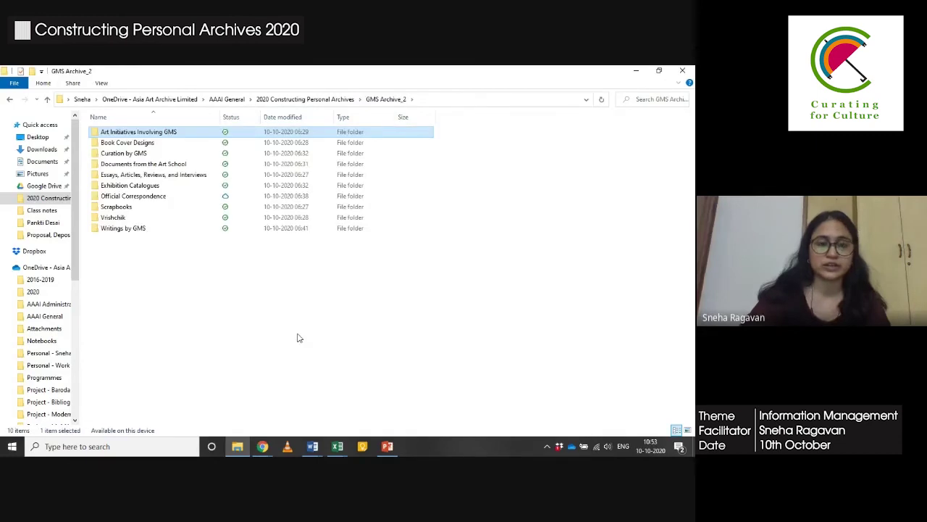
- Switch to the Word tree structure and read Version 2: Case Specific/Thematic from Art Initiatives Involving GMS to Exam Papers
key("alt+Tab")
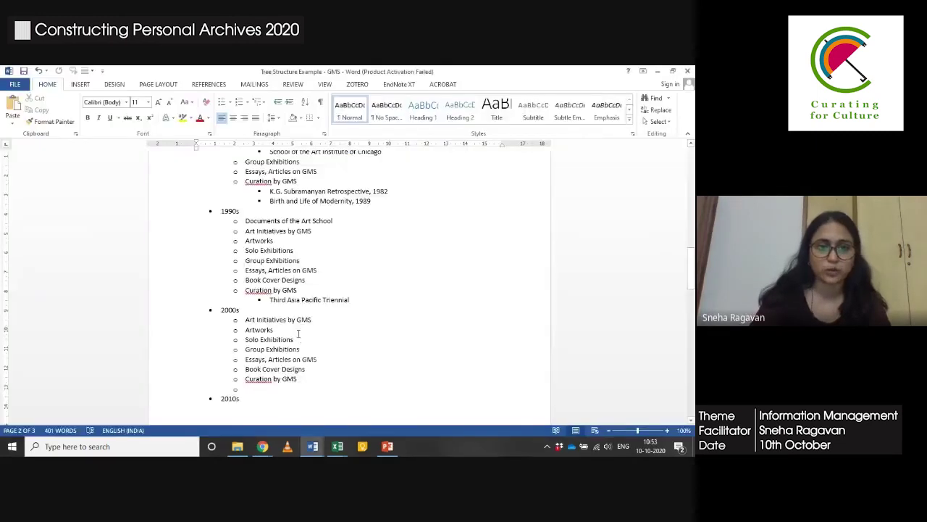
scroll(299, 333, "down", 5)
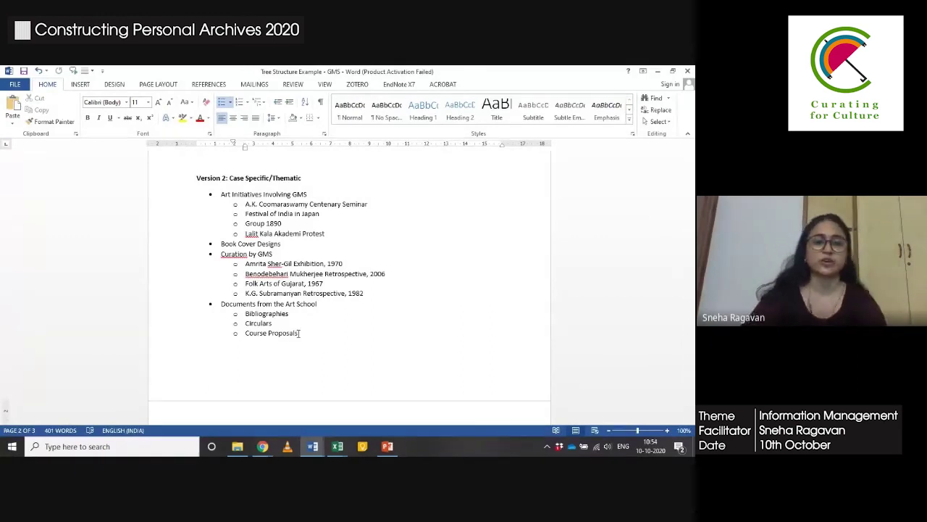
left_click(372, 229)
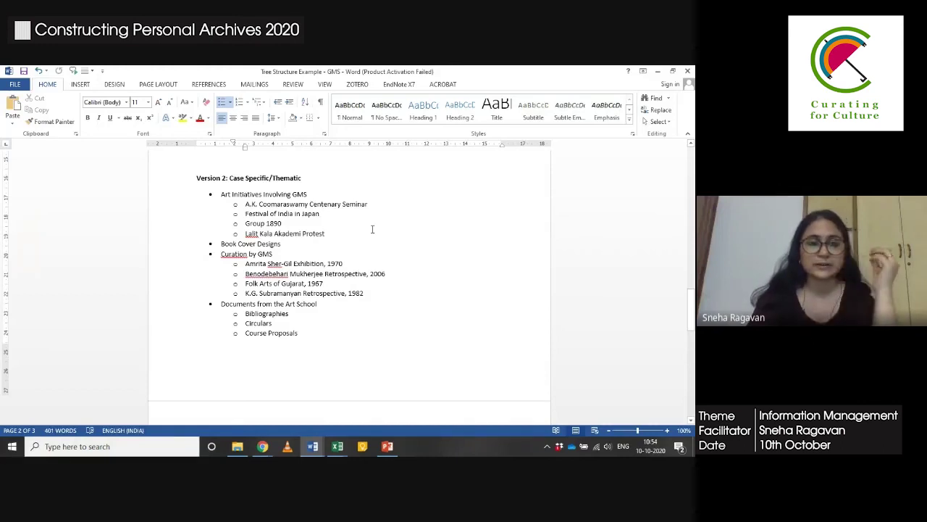
key("Down")
key("Down")
key("Down")
key("Down")
key("Down")
key("Down")
key("Down")
key("Down")
key("Down")
key("Down")
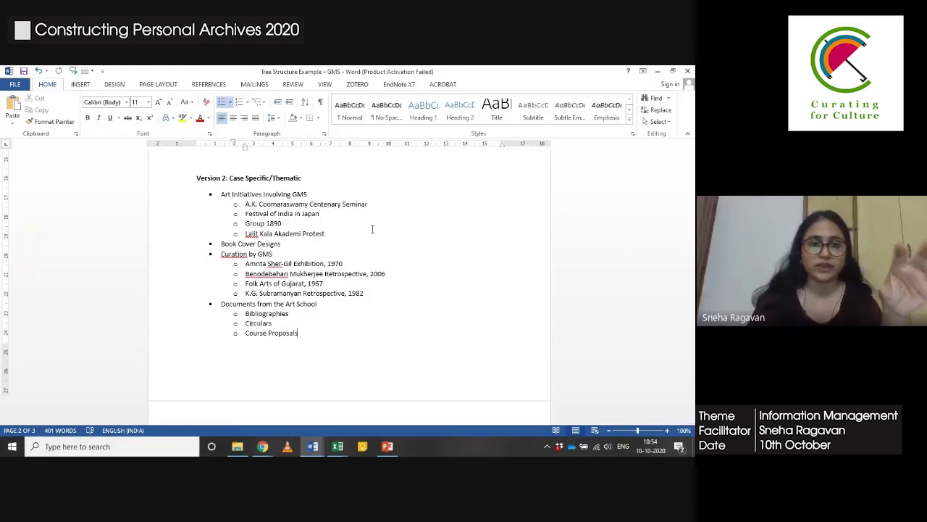
key("Down")
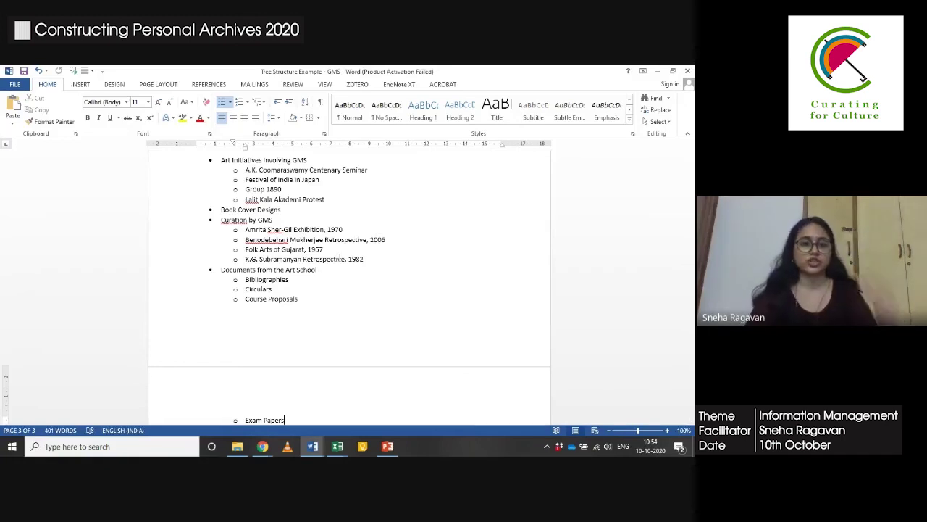
- Read the thematic tree from Publications through Exhibition Catalogues down to Official Correspondence
type("Publications Seminars and Lectures")
key("shift+Tab")
type("Essays, Articles, Reviews, and Interviews Exhibition Catalogues")
key("Tab")
type("Solo Show Catalogues Group Show Catalogues")
key("shift+Tab")
type("Official Correspondence")
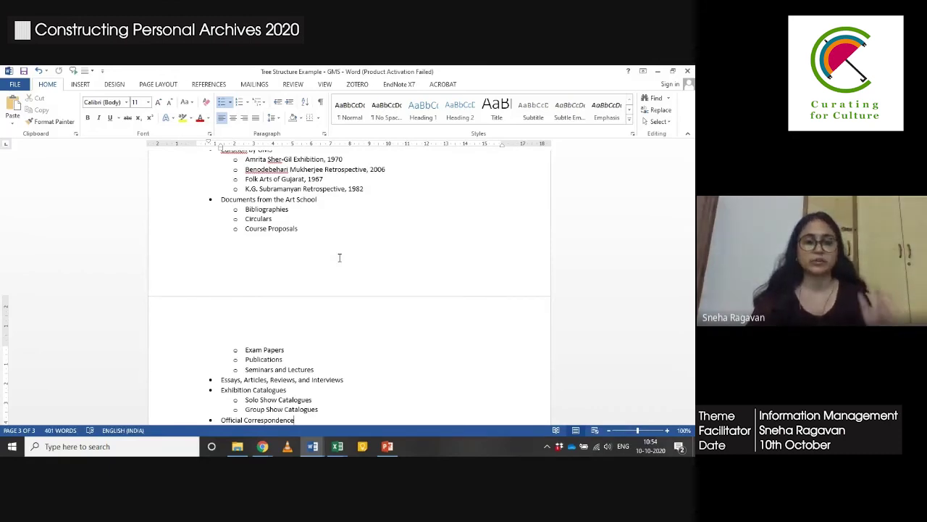
- Examine the remaining thematic branches from Official Correspondence to the end of Writings by GMS, including Articles and Essays
key("Down")
key("Down")
key("Down")
key("Down")
key("Down")
key("Down")
key("Down")
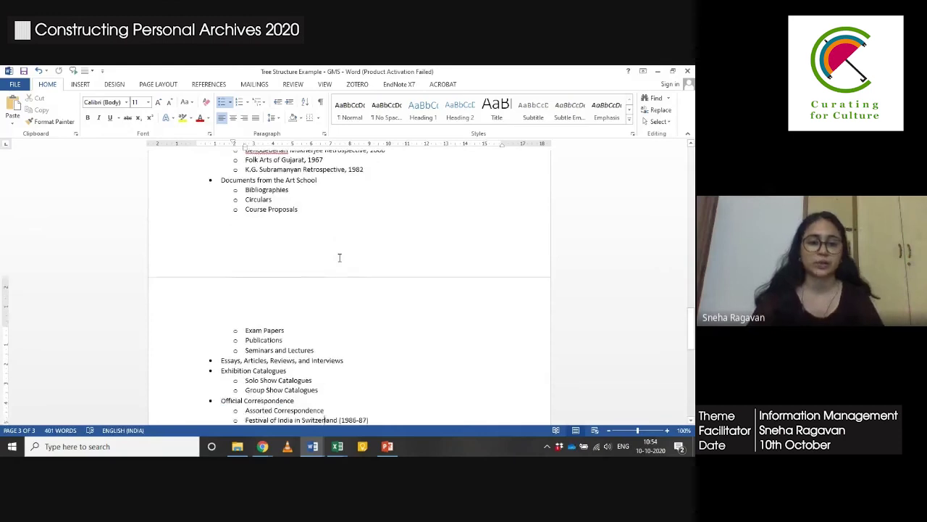
key("Down")
key("Down")
key("Down")
key("Down")
key("Down")
key("Down")
key("Down")
key("Down")
key("Down")
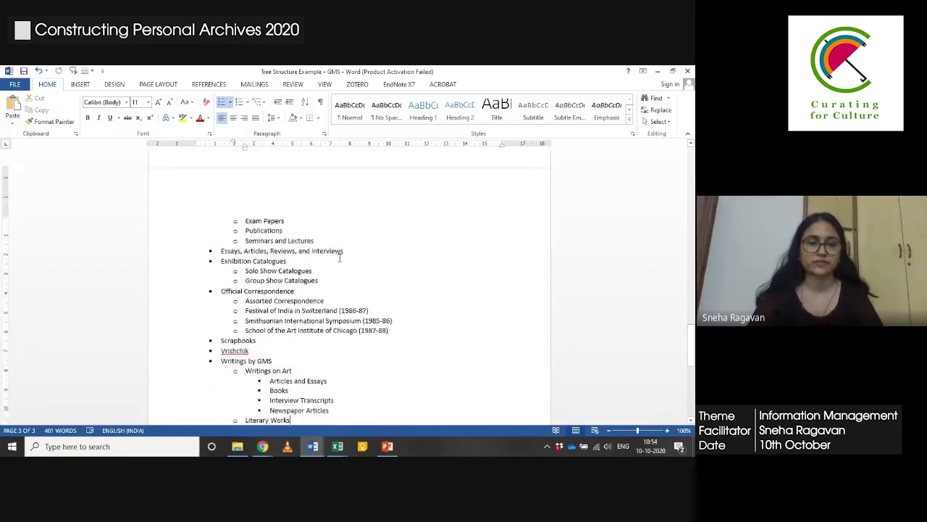
key("Down")
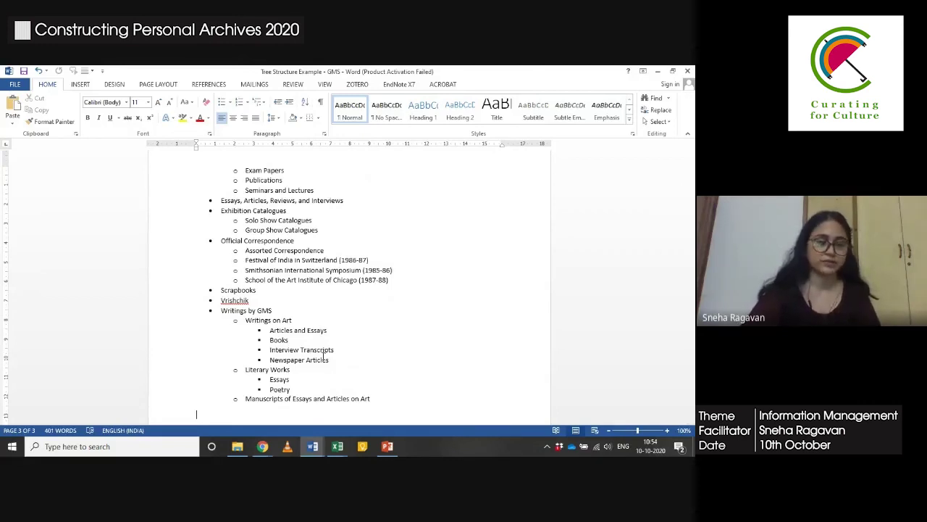
left_click(369, 328)
mouse_move(312, 446)
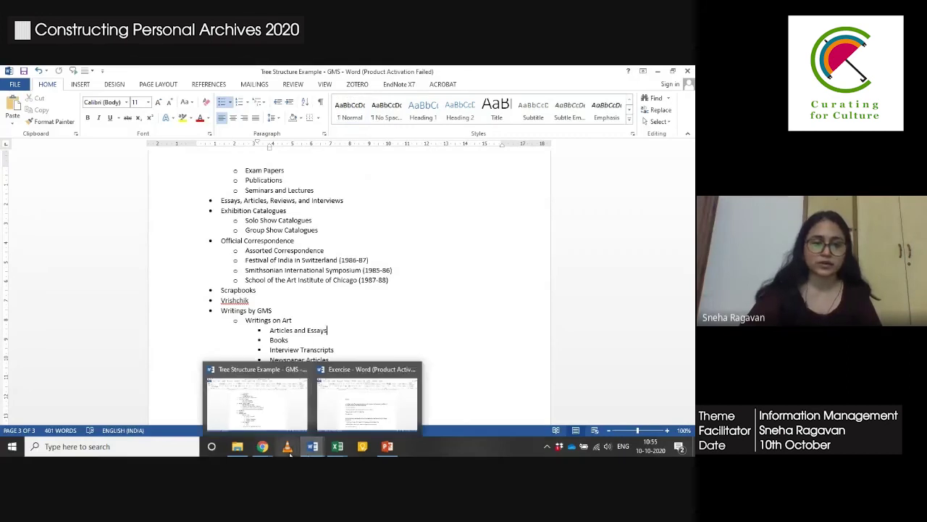
- Switch to the Personal Archive Collection Levels and Metadata workbook and read the Collection Level 1 entries down to row 9
mouse_move(343, 453)
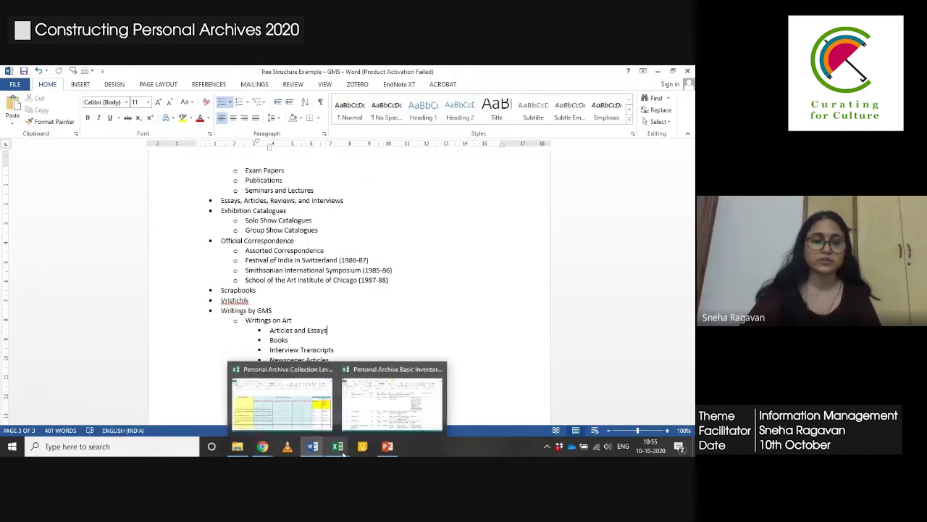
left_click(316, 414)
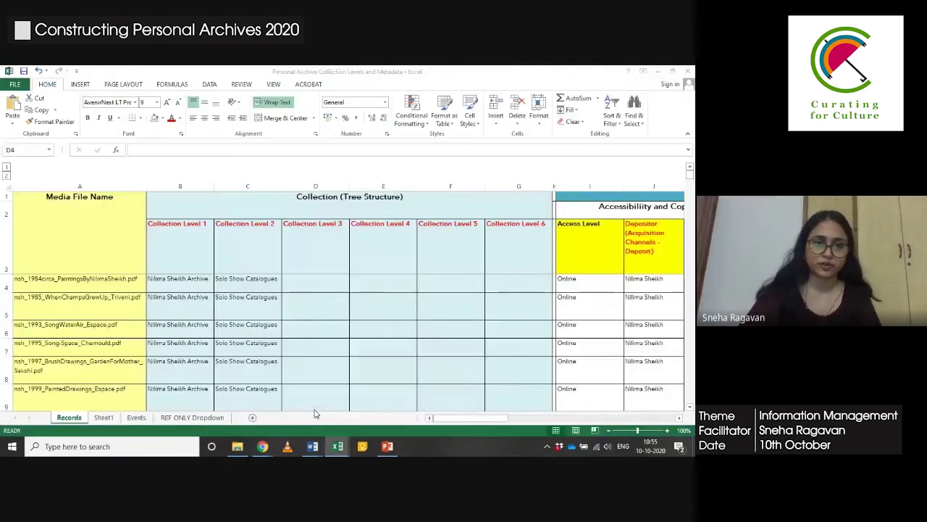
left_click(172, 288)
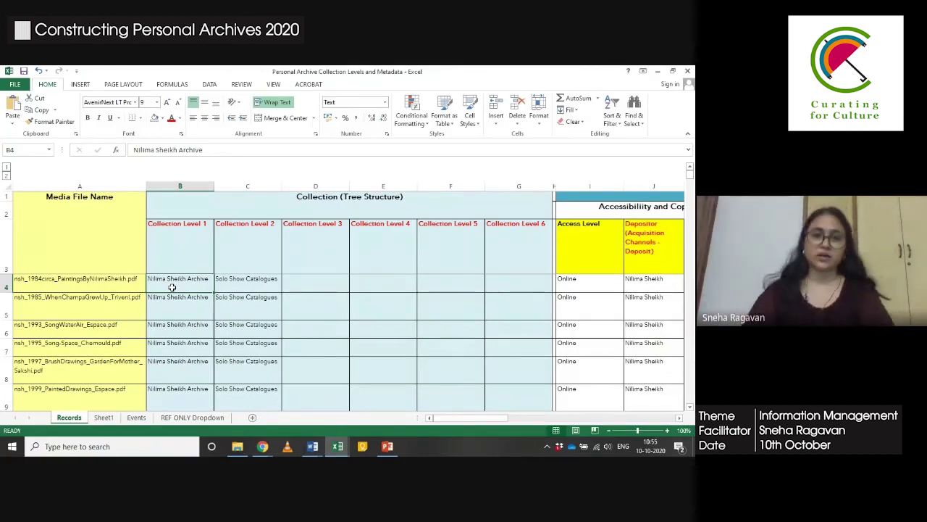
key("Down")
key("Down")
key("Down")
key("Down")
key("Down")
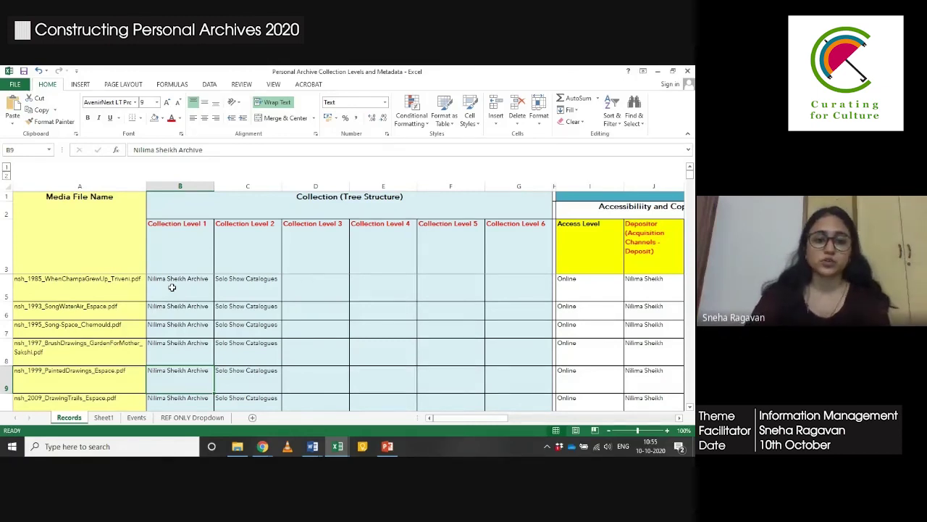
- Switch to Asia Art Archive's Manuscripts of Essays and Articles on Art page in the browser and examine the Art Scene in Gujarat record's metadata
left_click(263, 446)
left_click(255, 404)
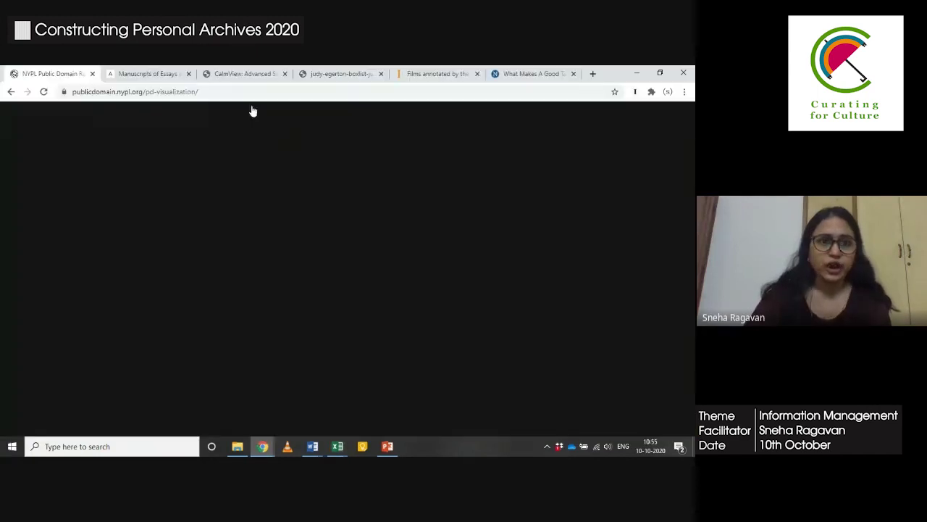
left_click(156, 72)
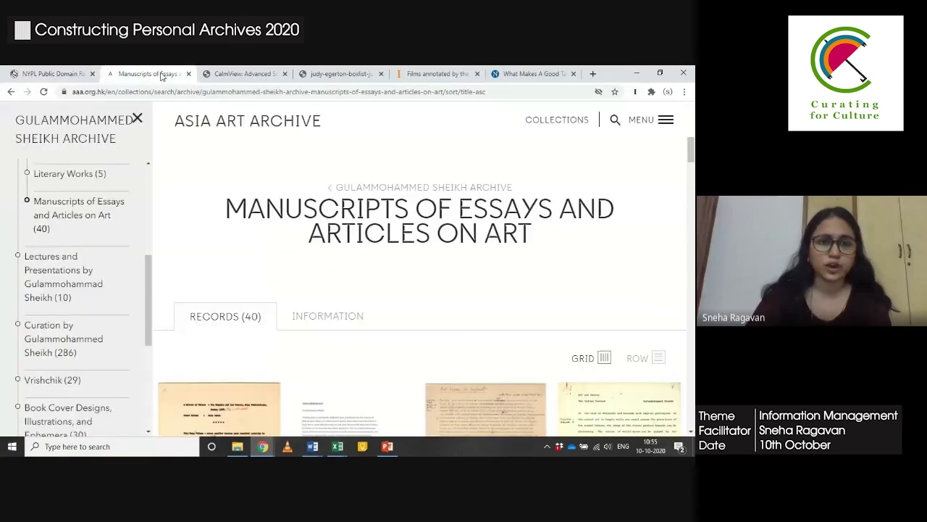
scroll(420, 290, "down", 3)
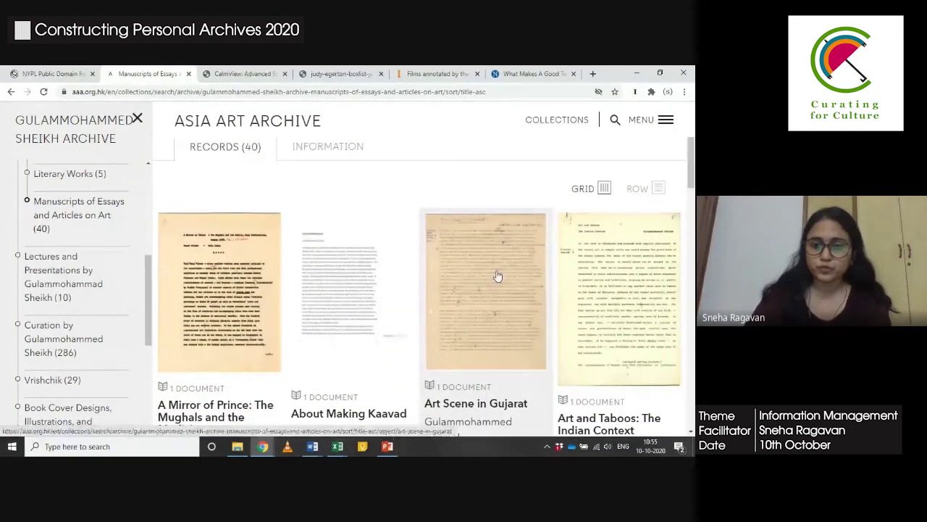
left_click(498, 276)
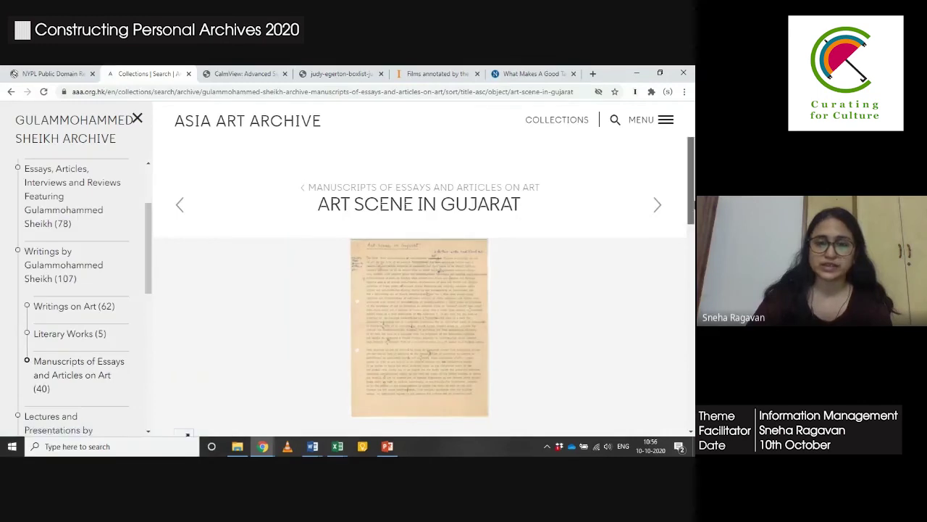
scroll(420, 289, "down", 4)
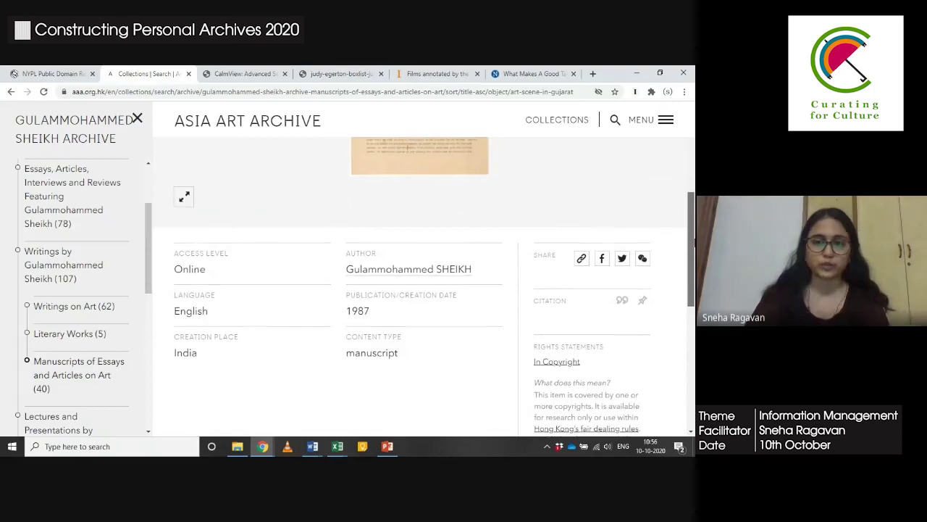
scroll(692, 249, "up", 1)
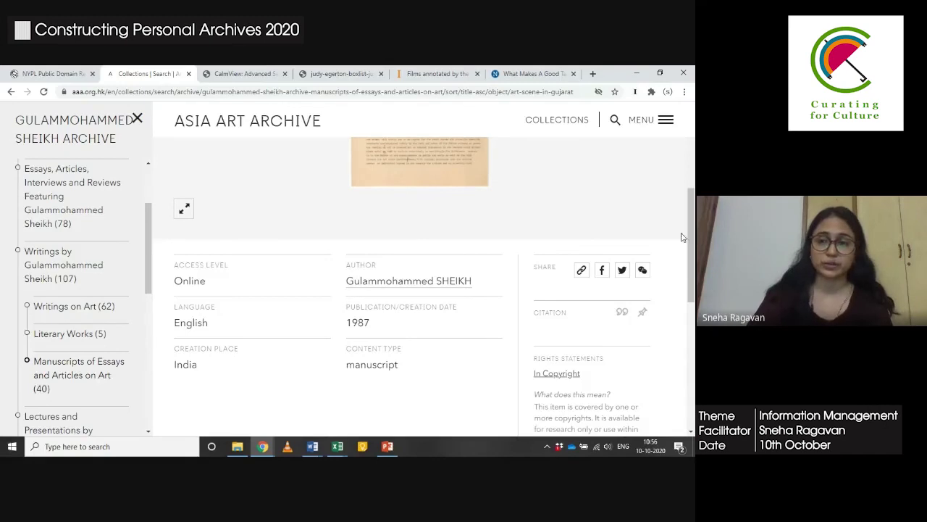
scroll(536, 250, "down", 2)
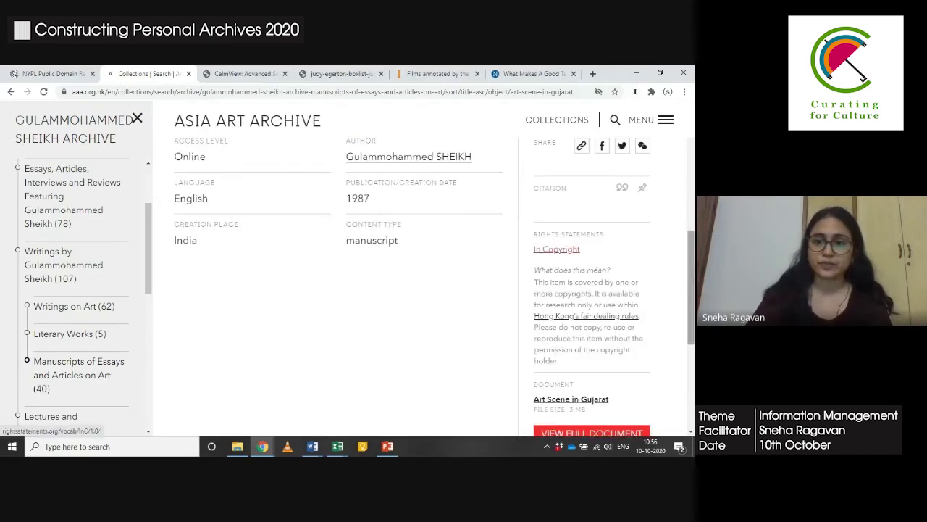
scroll(691, 286, "up", 2)
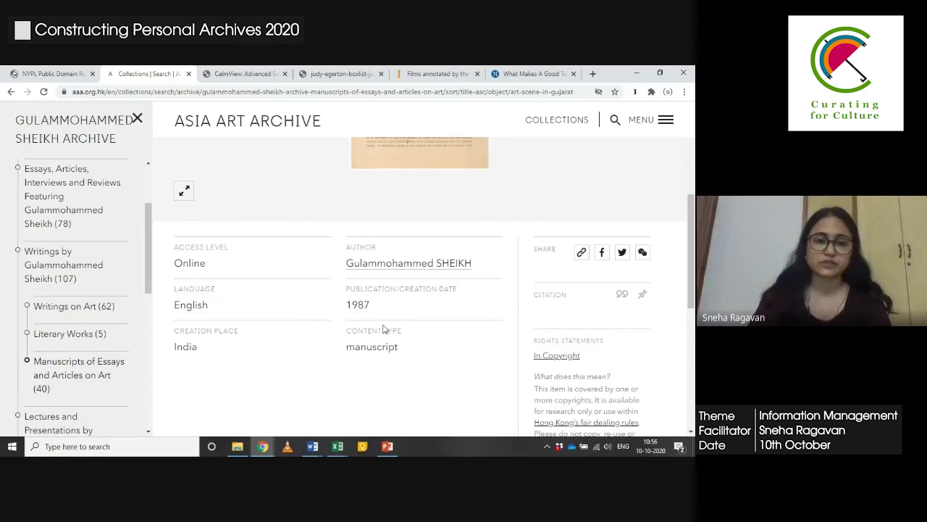
- Return to the metadata workbook and examine the column headings from Access Level across to Description
key("alt+Tab")
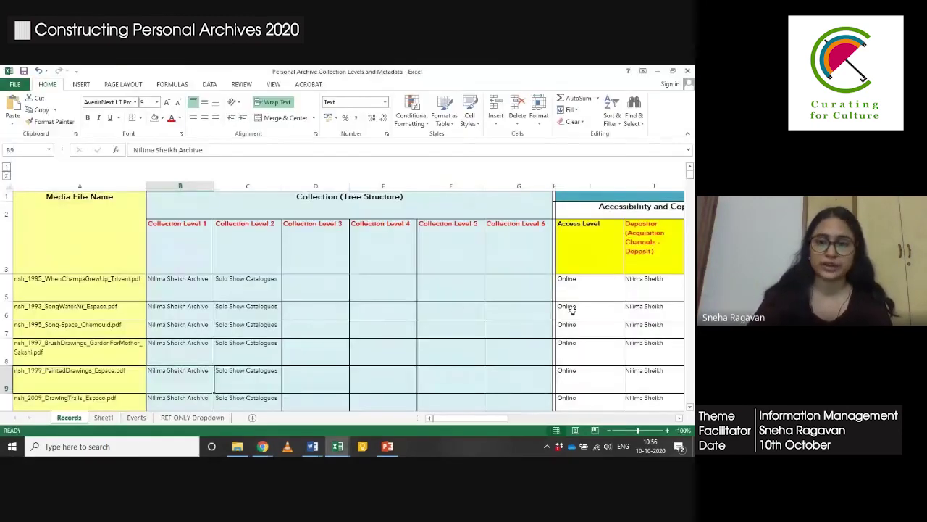
left_click(580, 308)
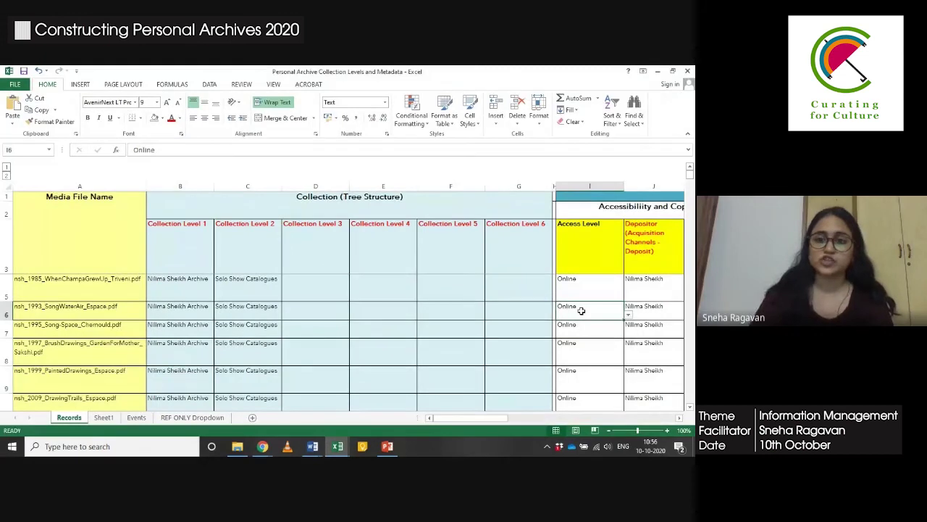
key("Tab")
key("Tab")
key("Tab")
key("Tab")
key("Tab")
key("Tab")
key("Tab")
key("Tab")
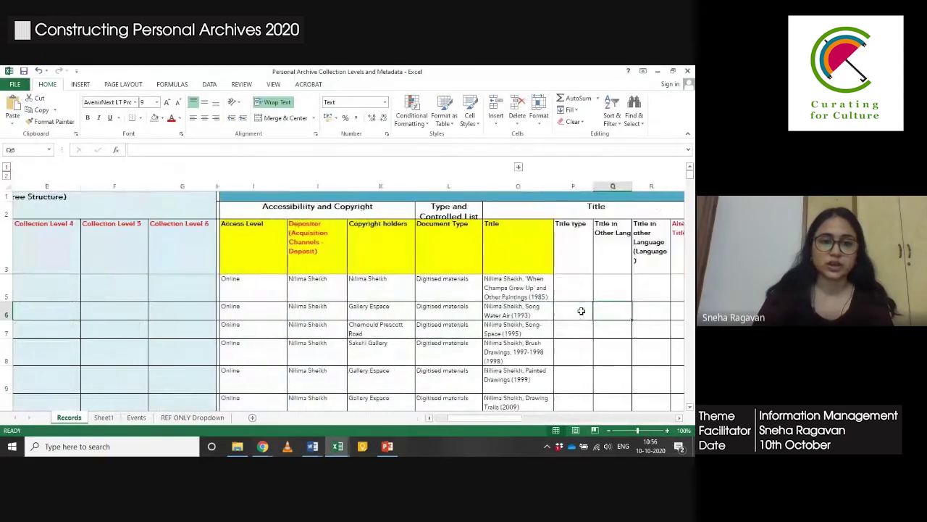
scroll(581, 310, "right", 3)
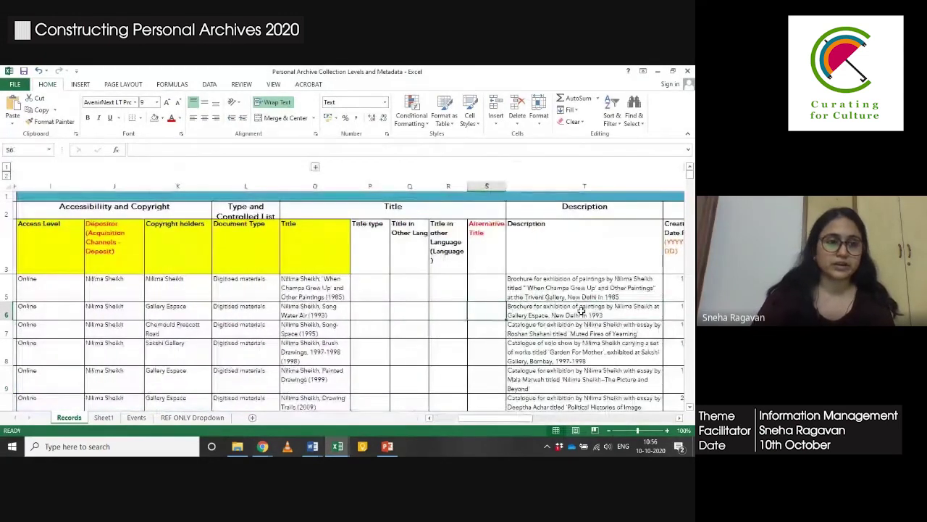
left_click(68, 251)
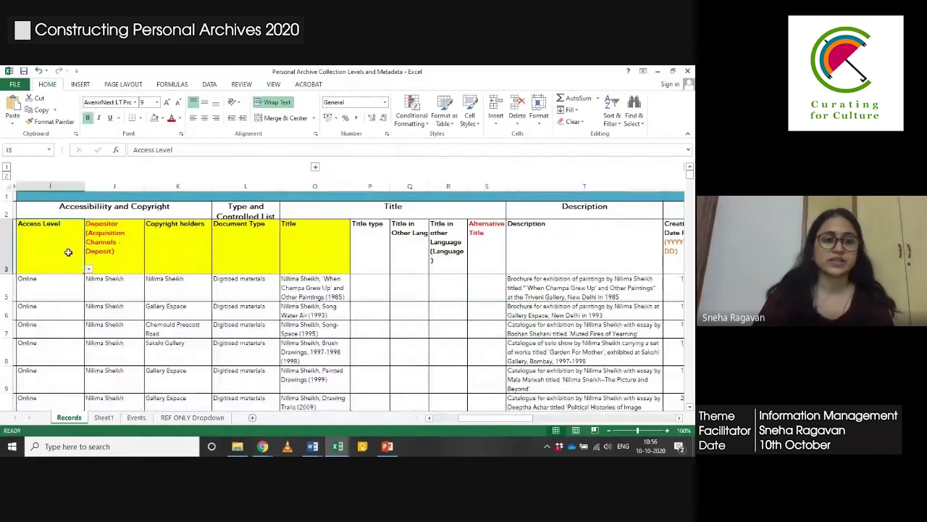
- Check the Access Level field on the web record, then review the workbook's Depositor and Copyright holders entries in rows 5 to 7
key("alt+Tab")
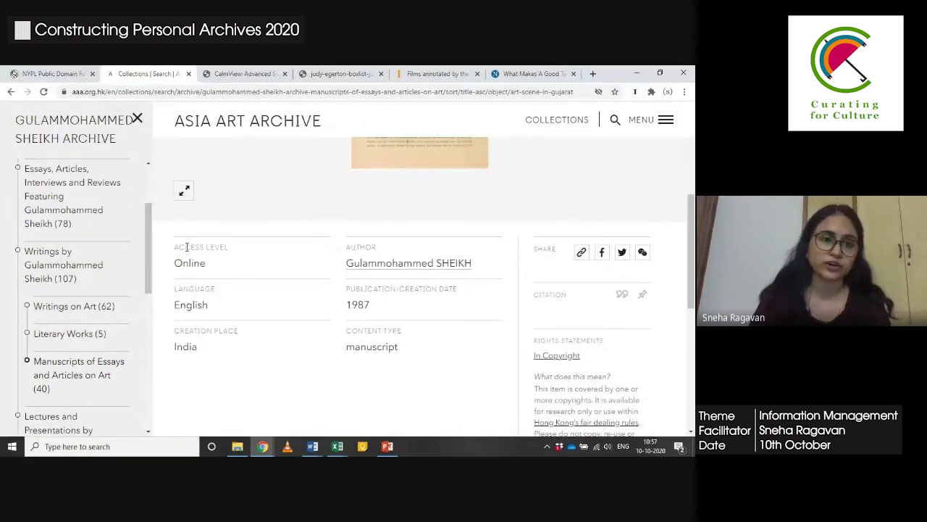
key("alt+Tab")
left_click(114, 294)
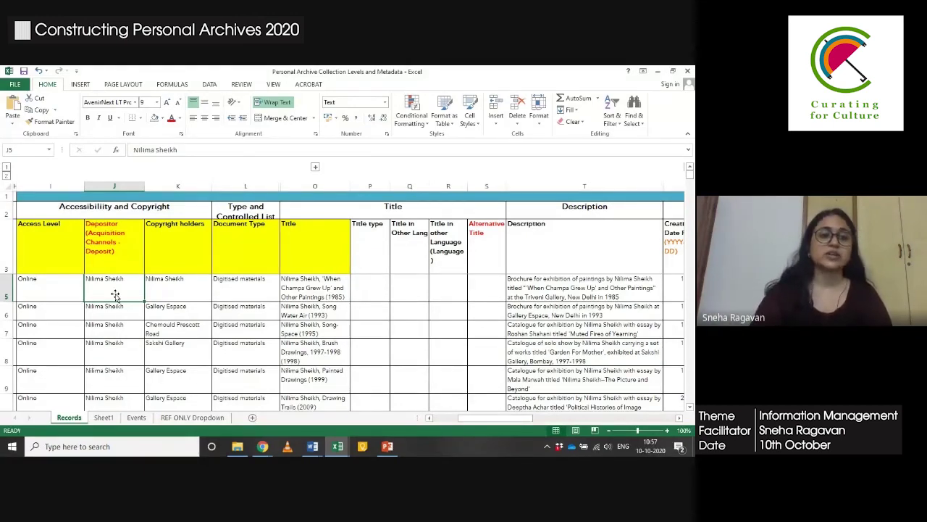
key("Down")
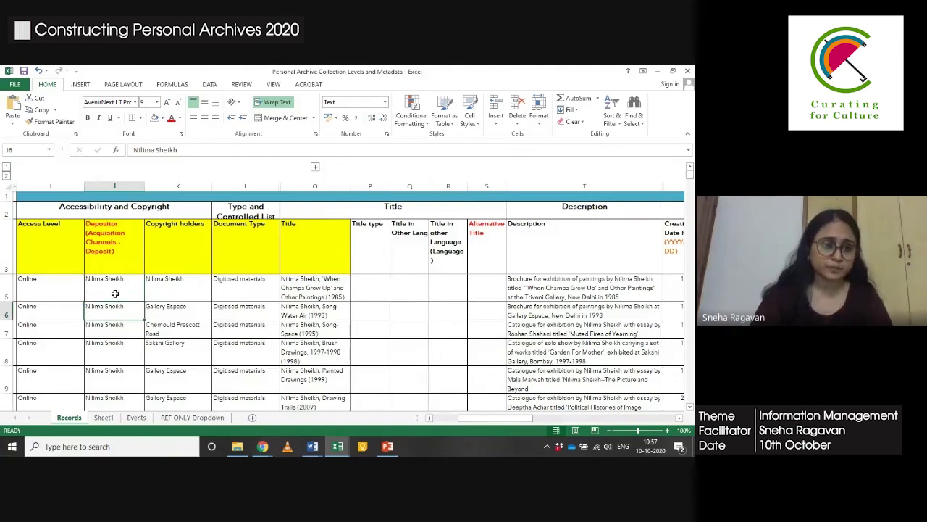
key("Down")
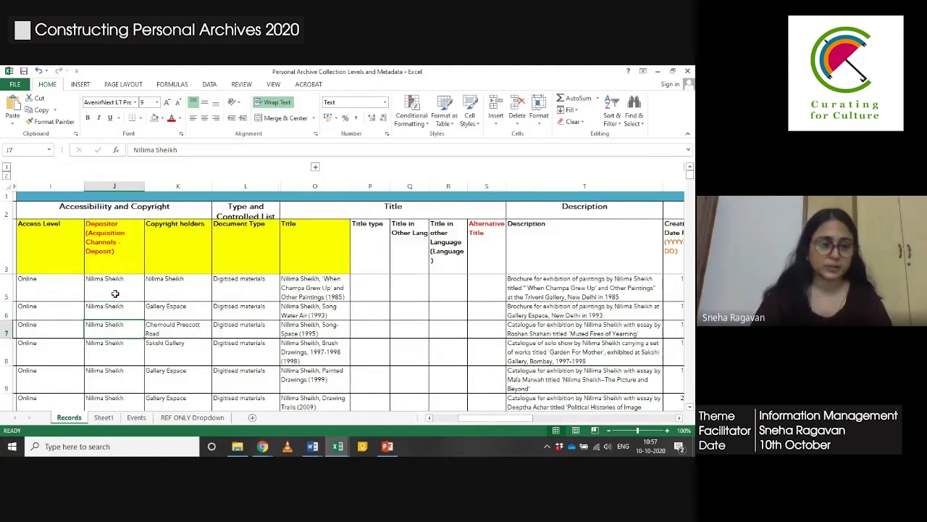
key("Right")
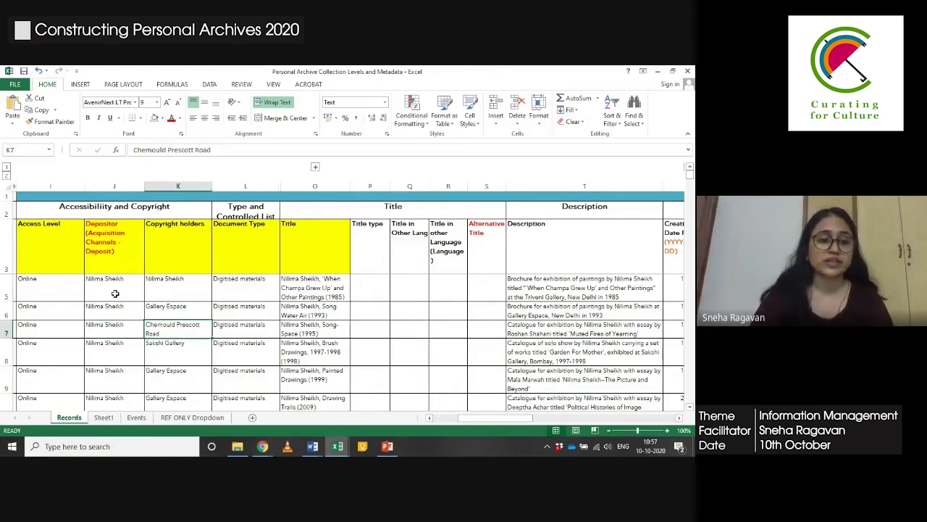
- Review the 1995 Song-Space record in row 7 from its collection levels across to its Title
key("Left")
key("Left")
key("Left")
key("Left")
key("Left")
key("Left")
key("Left")
key("Left")
key("Left")
key("Left")
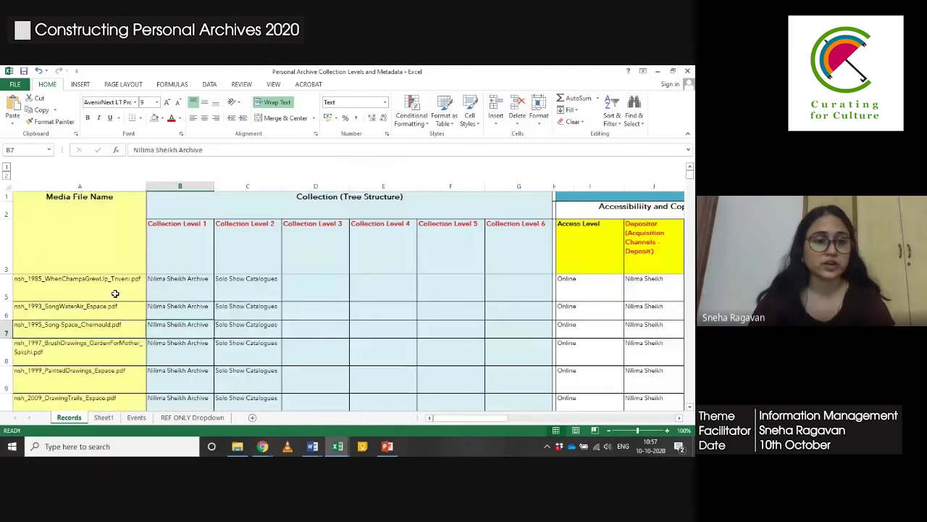
key("Right")
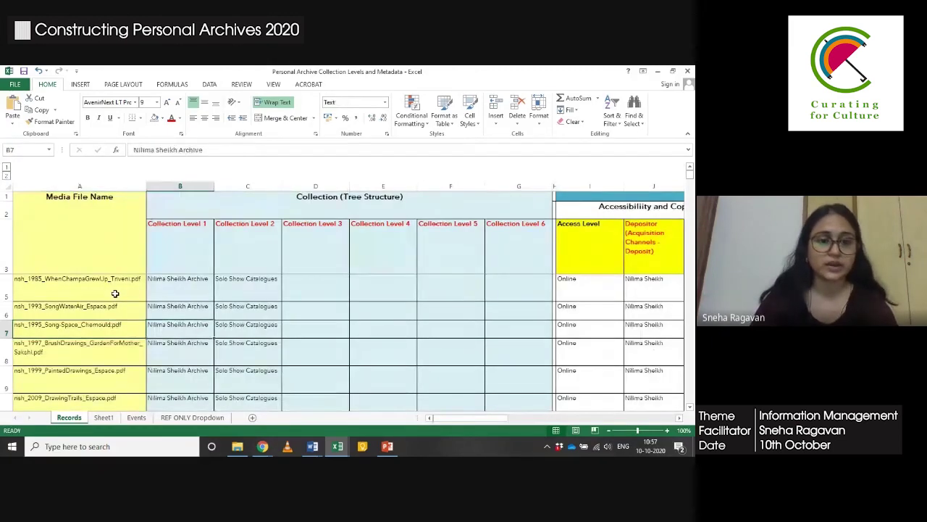
key("Right")
key("Right")
key("Right")
key("Right")
key("Right")
key("Right")
key("Right")
key("Right")
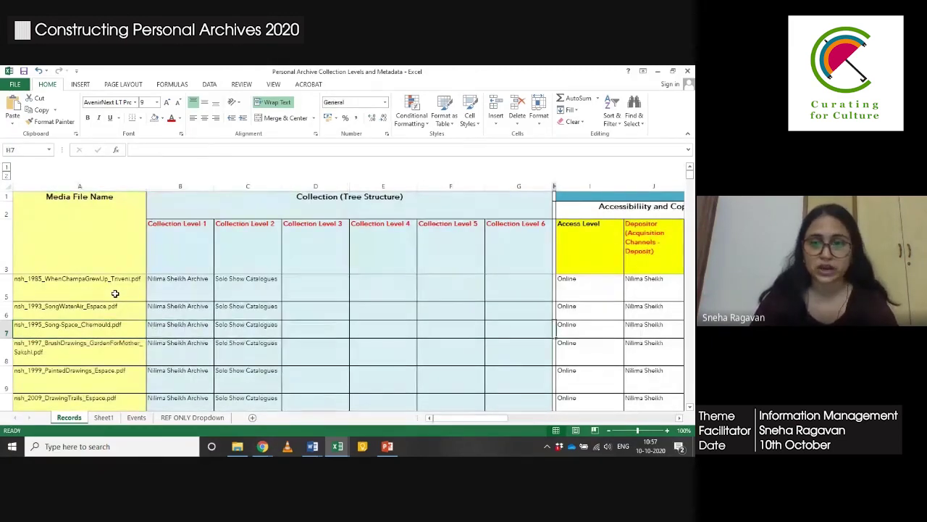
key("Right")
key("Right")
key("Right")
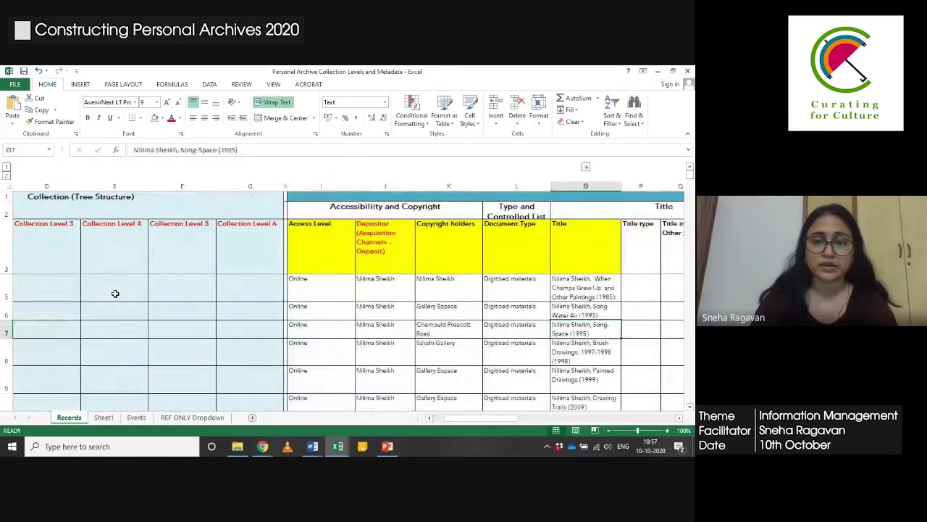
- Examine the Song-Space record's fields between Copyright holders and Title in Other Language, ending on its Title
key("Left")
key("Left")
key("Left")
key("Right")
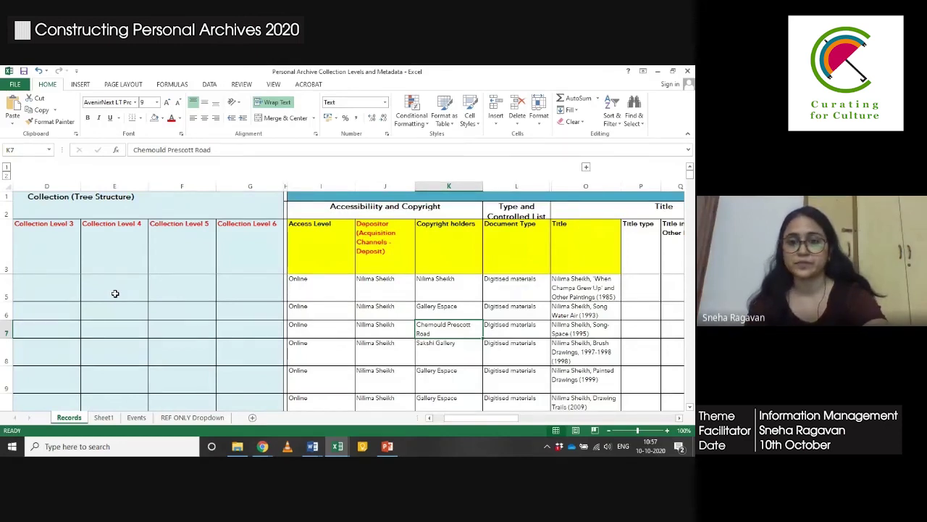
key("Right")
key("Right")
key("Right")
key("Right")
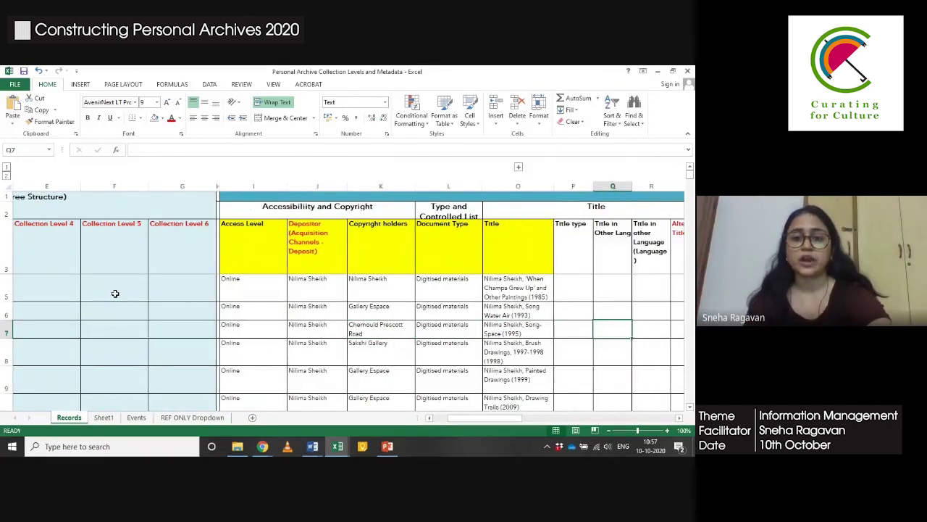
key("Left")
key("Left")
key("Left")
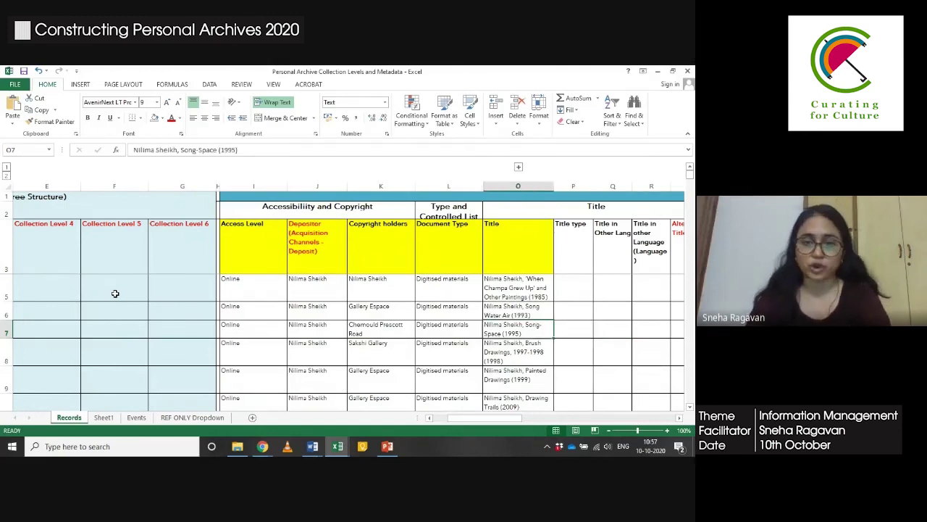
- Examine the Document Type options for the Song-Space record in row 7 and set the field to Clippings
left_click(488, 332)
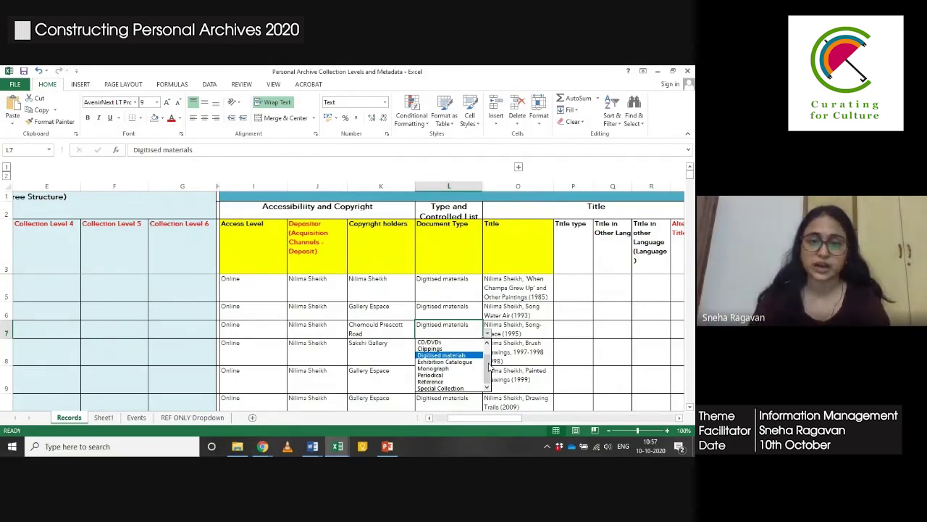
mouse_move(489, 366)
left_mouse_down()
mouse_move(491, 358)
mouse_move(489, 373)
left_mouse_up()
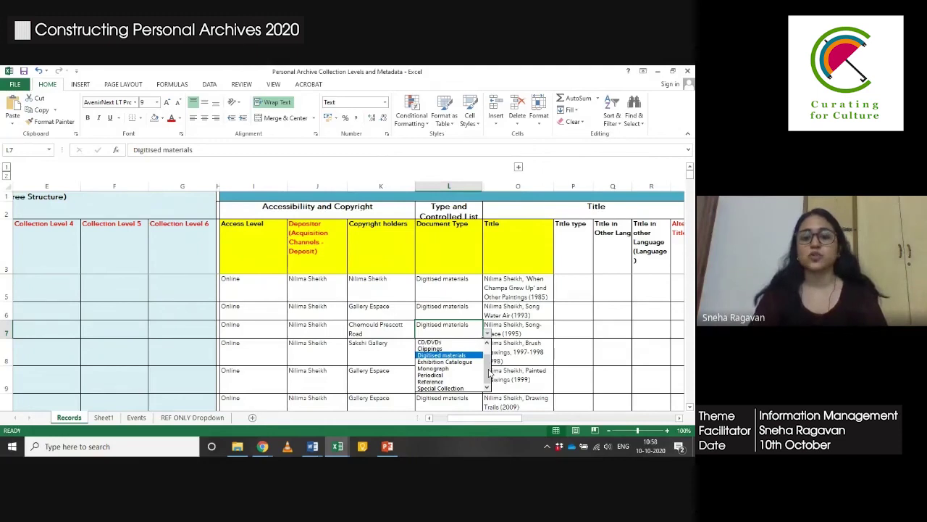
mouse_move(489, 373)
left_mouse_down()
mouse_move(491, 360)
mouse_move(489, 372)
left_mouse_up()
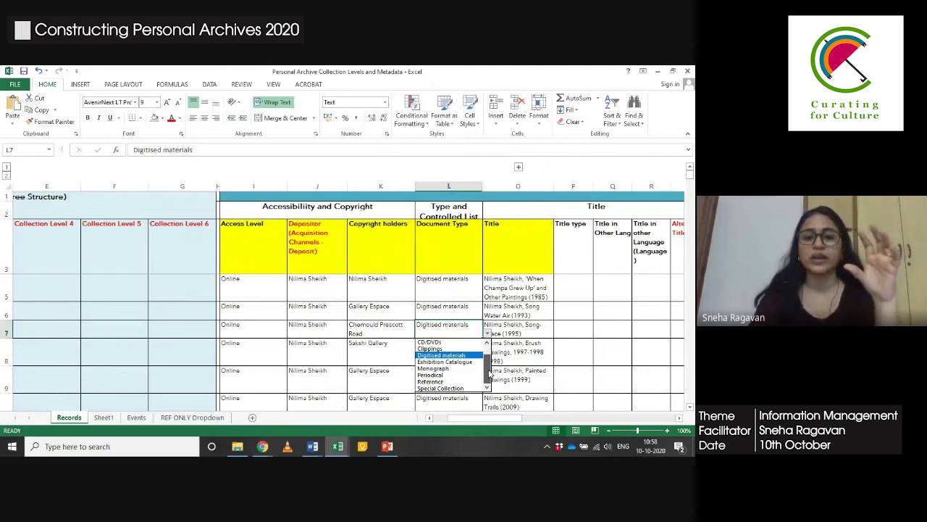
left_click(439, 348)
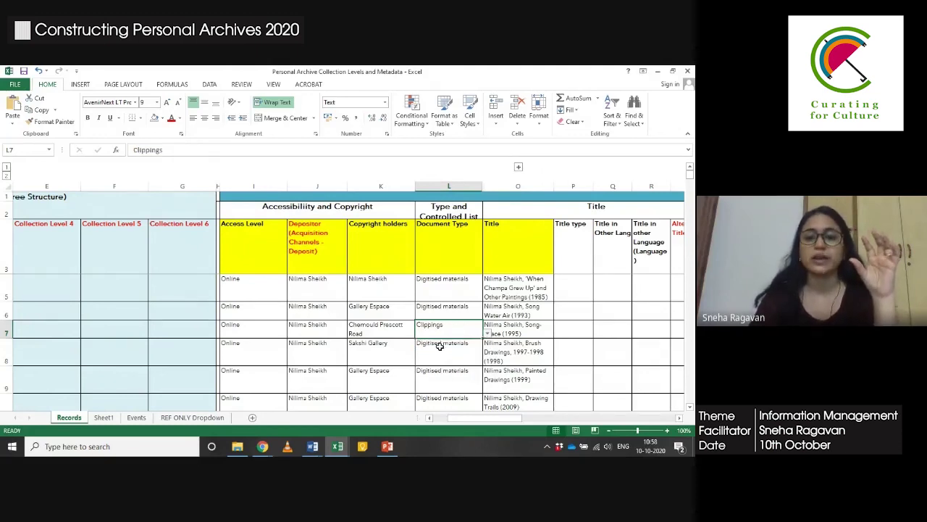
- Set the Song-Space record's Document Type in row 7 to Monograph and return to its Title
left_click(486, 333)
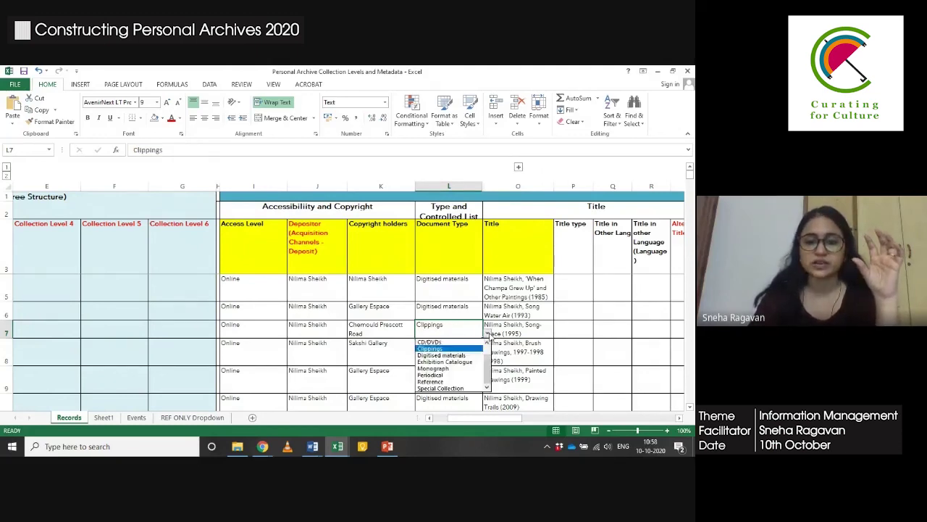
left_click(459, 373)
left_click(487, 334)
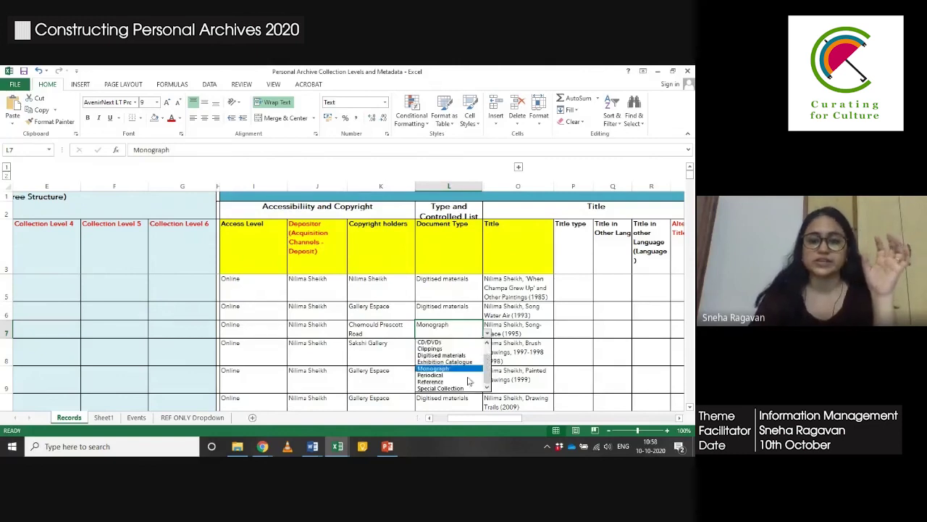
left_click(505, 328)
left_click(504, 327)
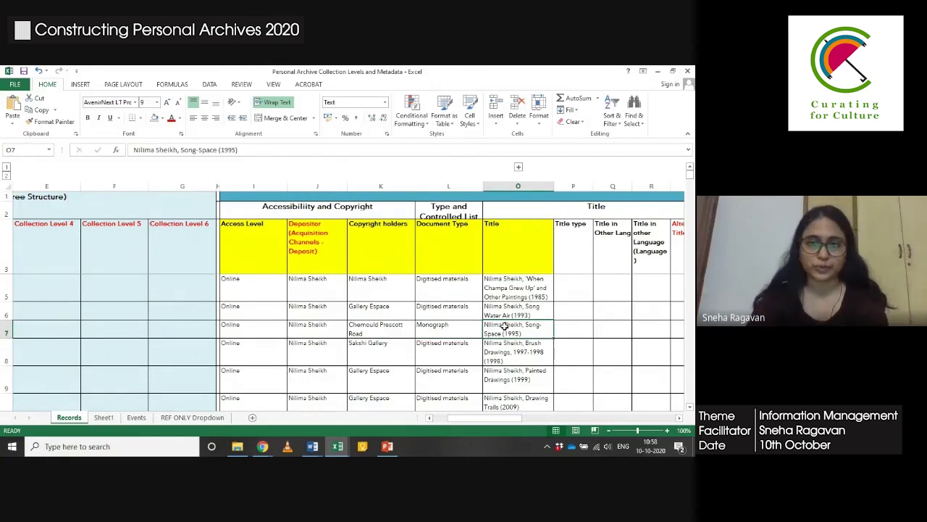
- Review the Song-Space record's fields from Title type through Description and on to the date columns
key("Right")
key("Right")
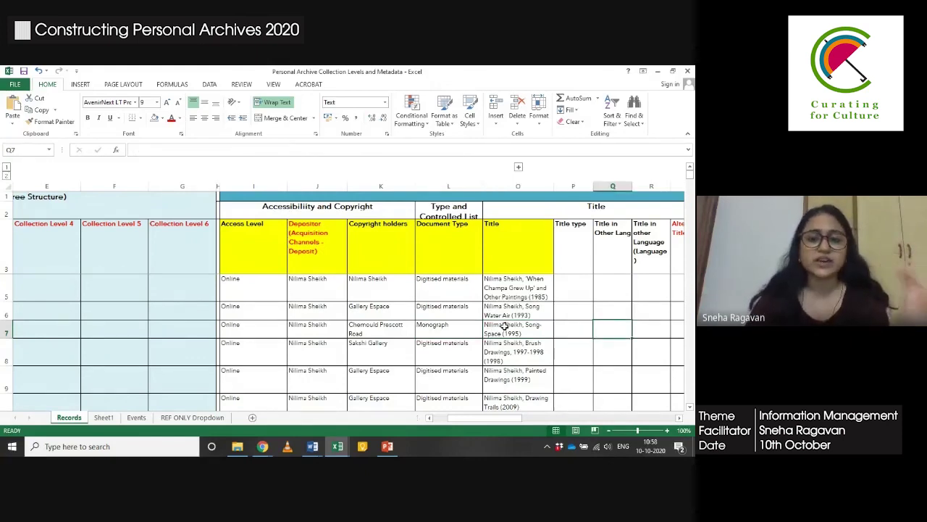
key("Right")
key("Right")
key("Right")
key("Right")
key("Right")
key("Right")
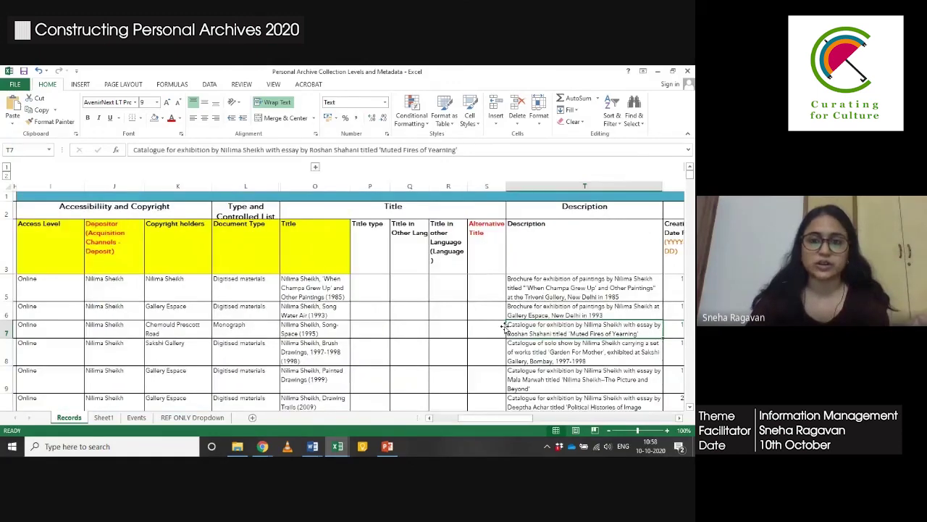
key("Right")
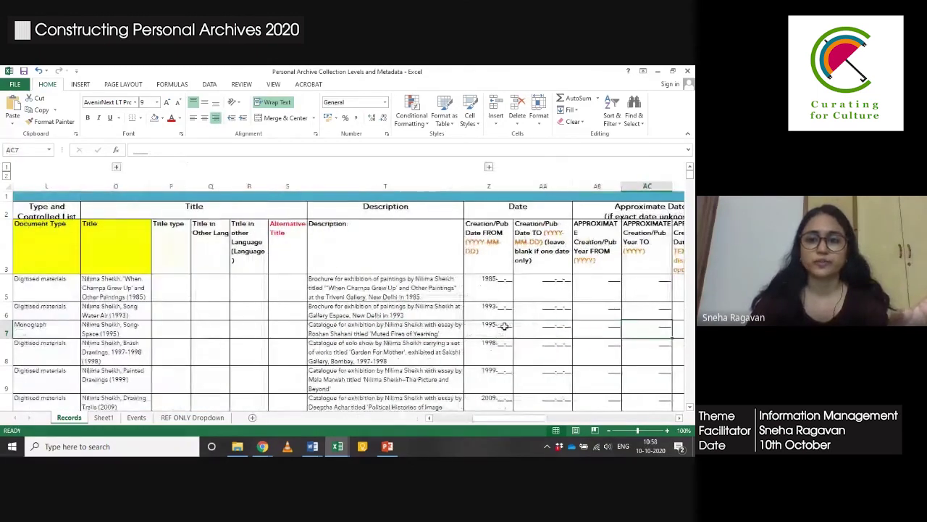
- Examine the Song-Space record's Creation/Pub Date FROM, approximate date and publication fields up to Language
left_click(505, 326)
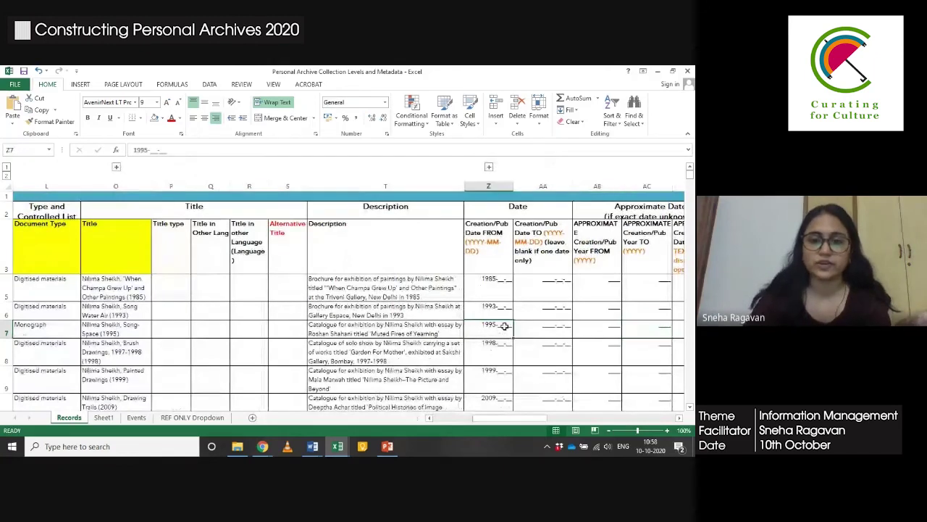
key("Right")
key("Right")
key("Right")
key("Right")
key("Right")
key("Right")
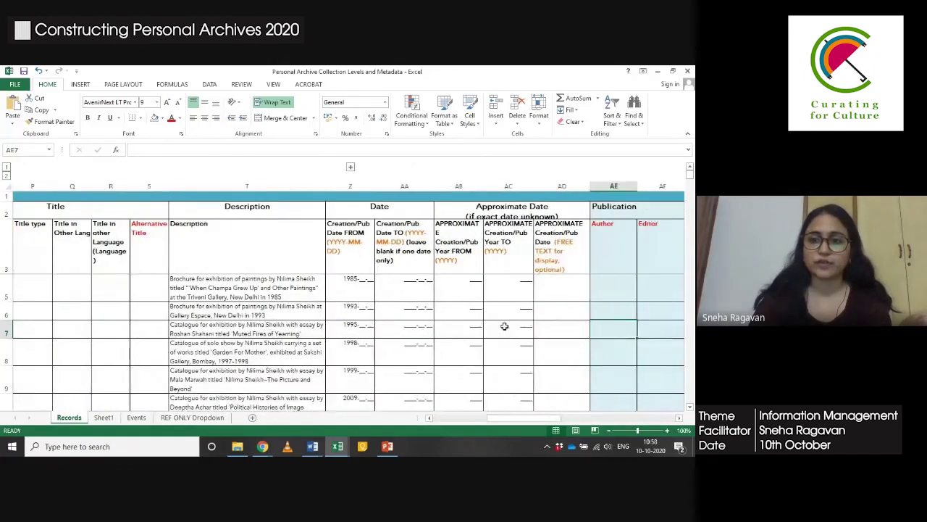
key("Right")
key("Right")
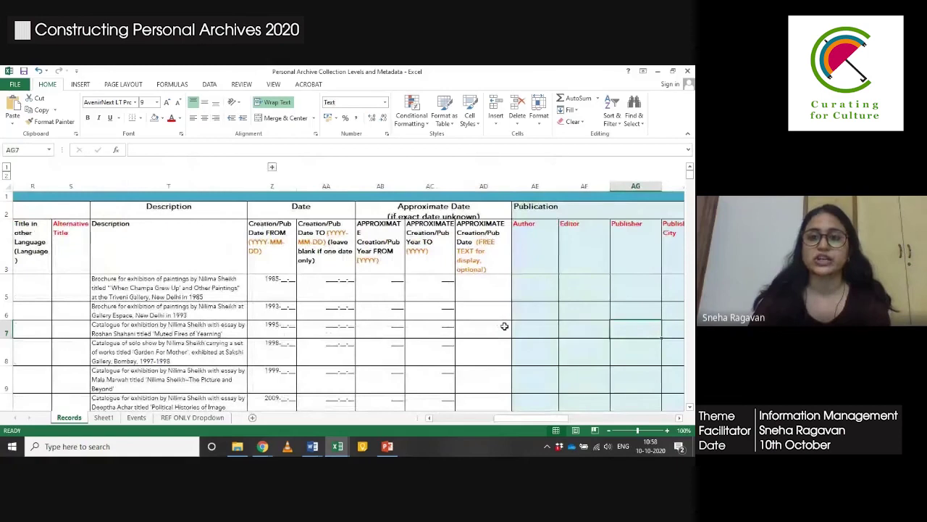
key("Right")
key("Right")
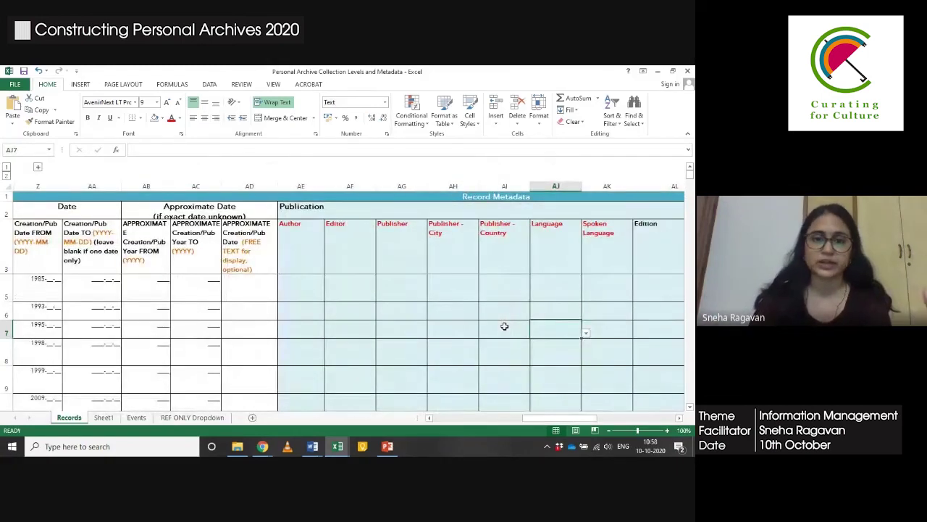
- Go back through the Song-Space record's publication, date and description fields to its Title
key("Left")
key("Left")
key("Left")
key("Left")
key("Left")
key("Left")
key("Left")
key("Left")
key("Left")
key("Left")
key("Left")
key("Left")
key("Left")
key("Left")
key("Left")
key("Left")
key("Left")
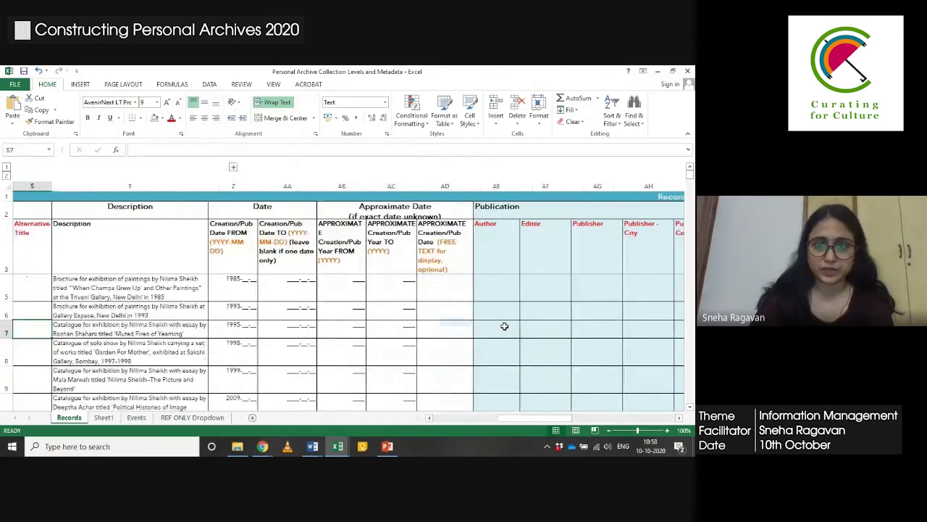
key("Left")
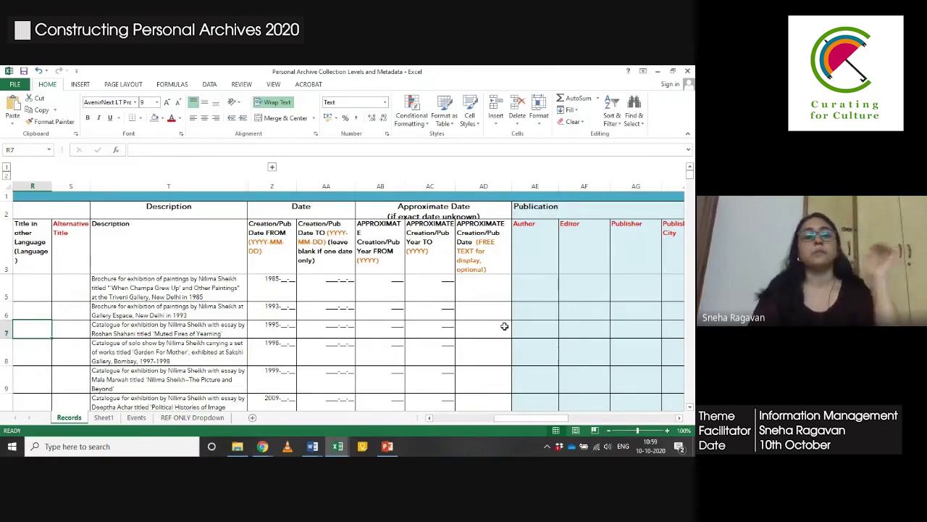
key("Left")
key("Left")
key("Left")
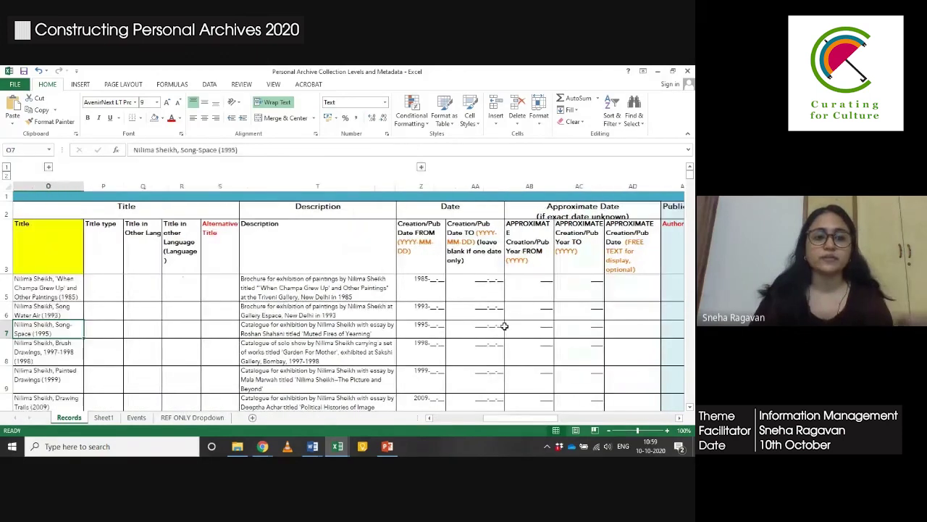
- Compare the Song-Space record's Title with its Description, passing over the other title fields
key("Right")
key("Right")
key("Right")
key("Right")
key("Right")
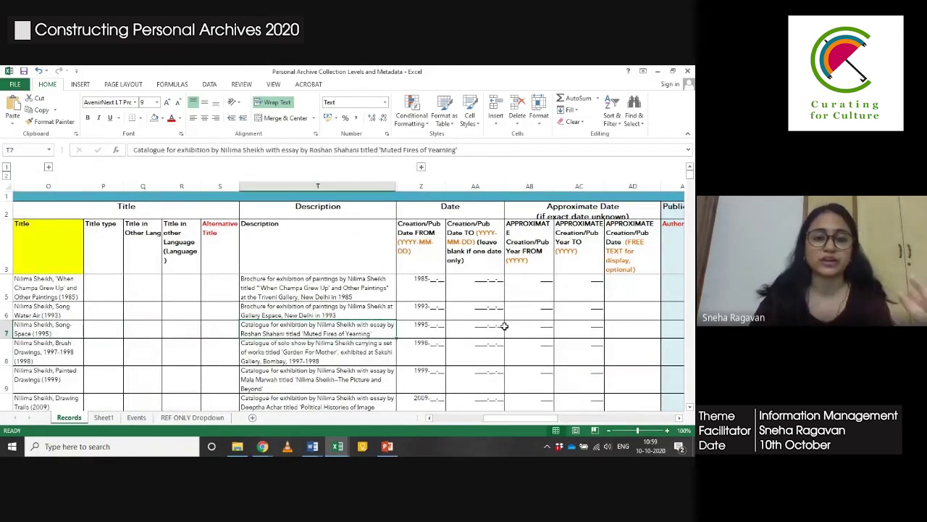
- Go to the Nayika Bhed record in row 12, starting at its Media File Name
key("Left")
key("Left")
key("Left")
key("Left")
key("Left")
key("Left")
key("Left")
key("Left")
key("Left")
key("Left")
key("Left")
key("Left")
key("Left")
key("Left")
key("Left")
key("Left")
key("Left")
key("Left")
key("Left")
key("Down")
key("Down")
key("Down")
key("Down")
key("Down")
scroll(504, 325, "down", 1)
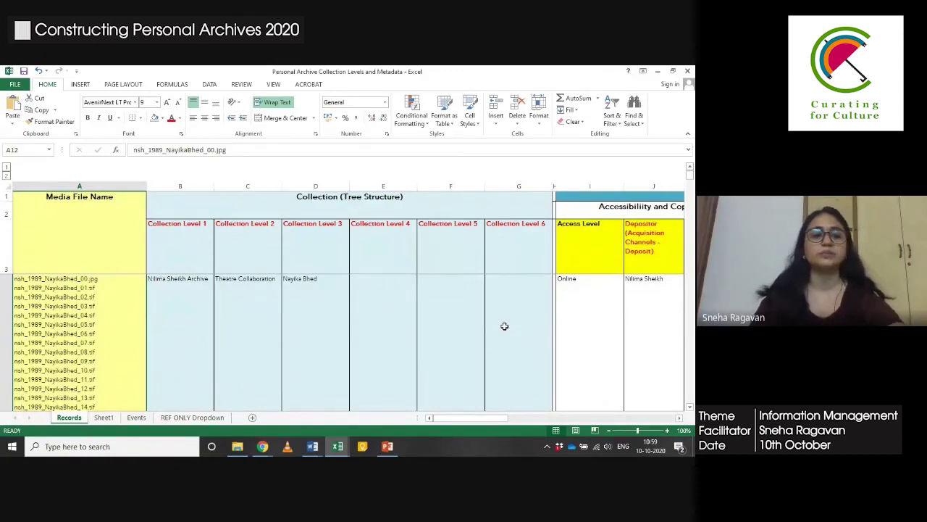
- Review the Nayika Bhed record from its collection levels through access, copyright, document type and title to Description
key("Right")
key("Right")
key("Right")
key("Right")
key("Right")
key("Right")
key("Right")
key("Right")
key("Right")
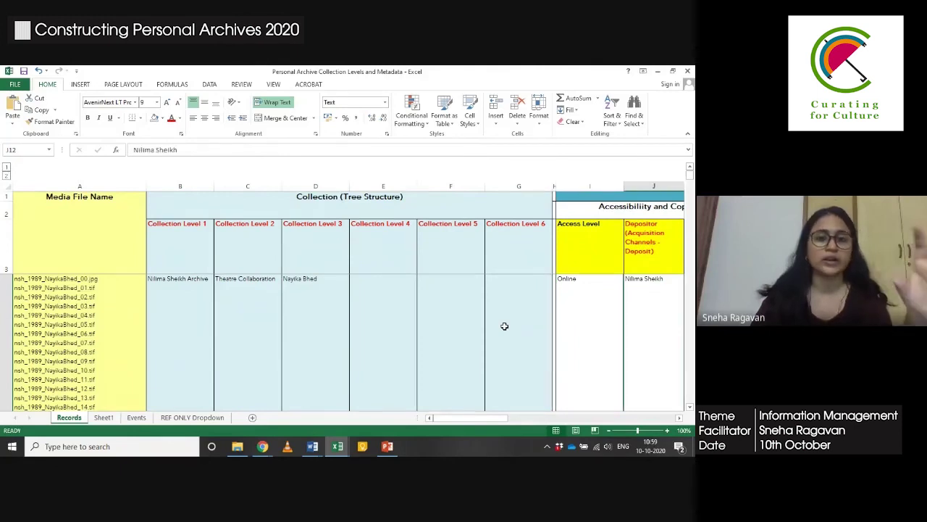
key("Right")
key("Right")
key("Right")
key("Right")
key("Right")
key("Right")
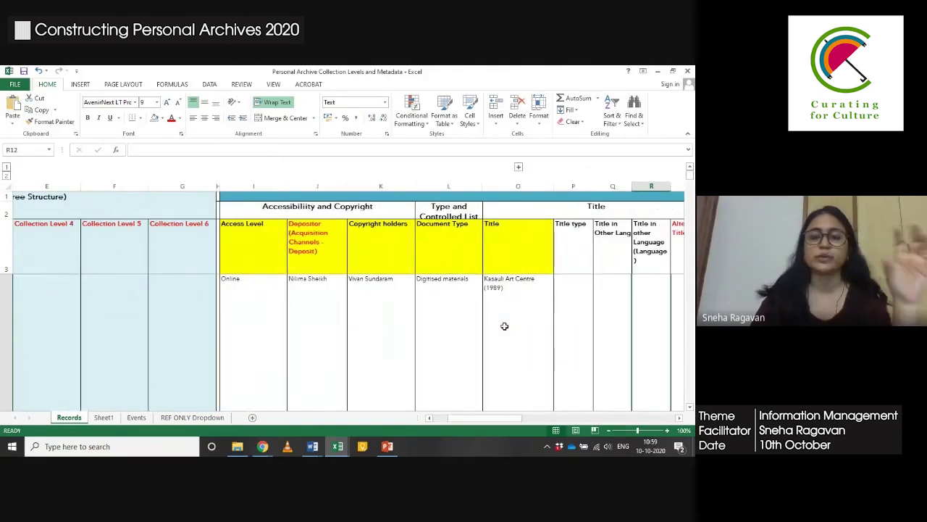
key("Right")
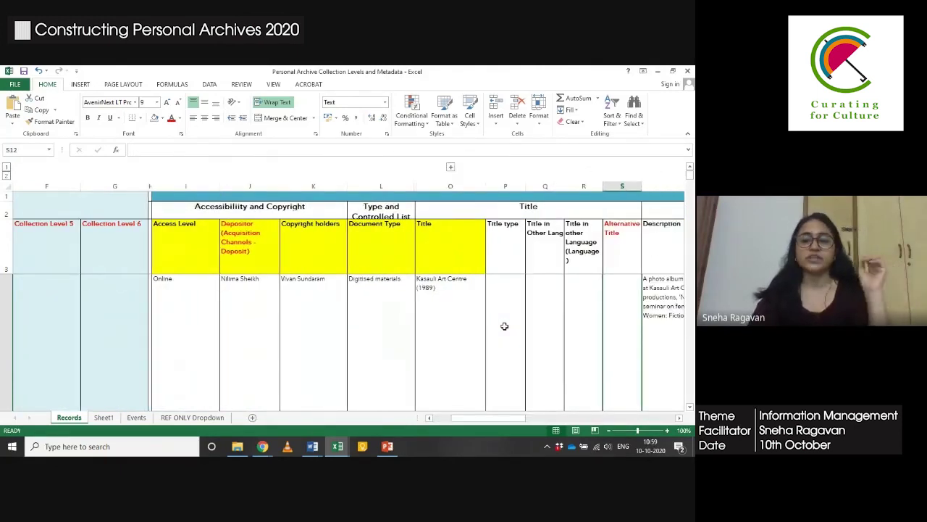
key("Right")
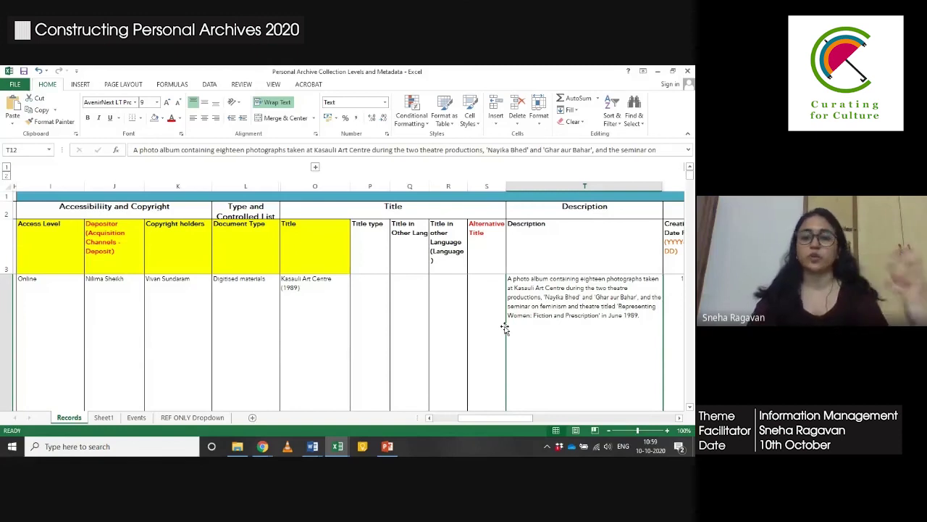
- Examine the Nayika Bhed record's date, approximate date and publication fields from Creation/Pub Date FROM to Language
key("Right")
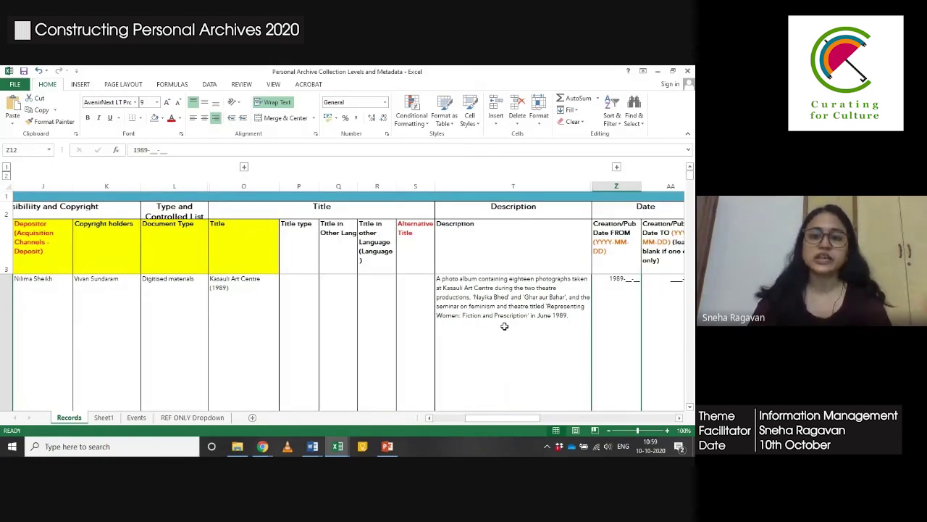
key("Right")
key("Right")
key("Right")
key("Right")
key("Right")
key("Right")
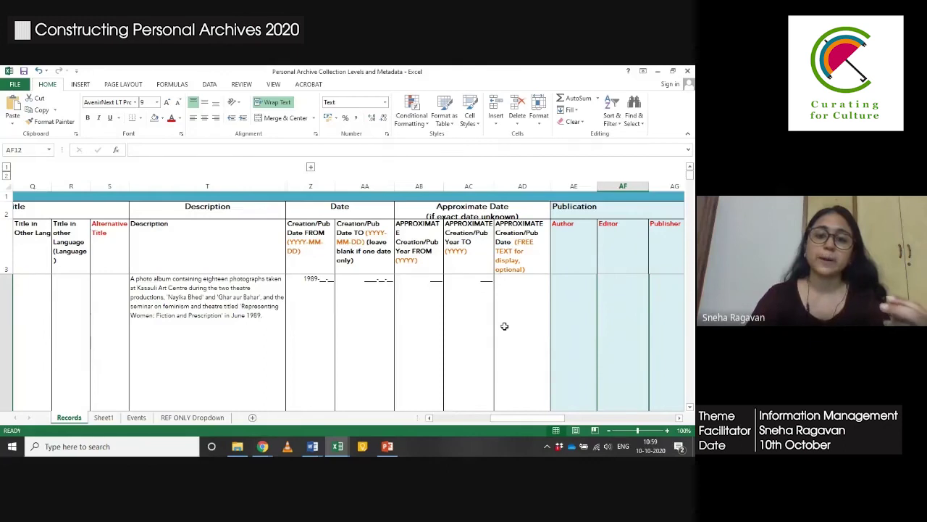
key("Right")
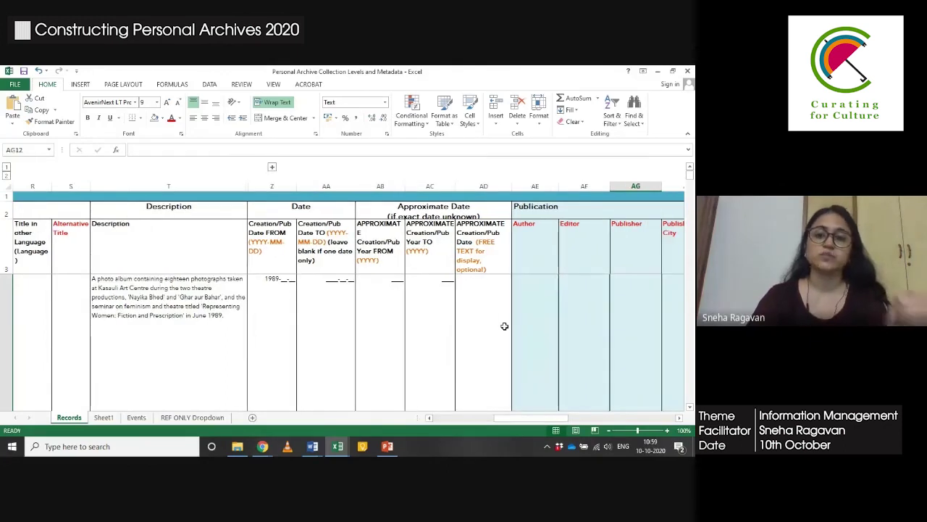
key("Right")
key("Right")
key("Right")
key("Right")
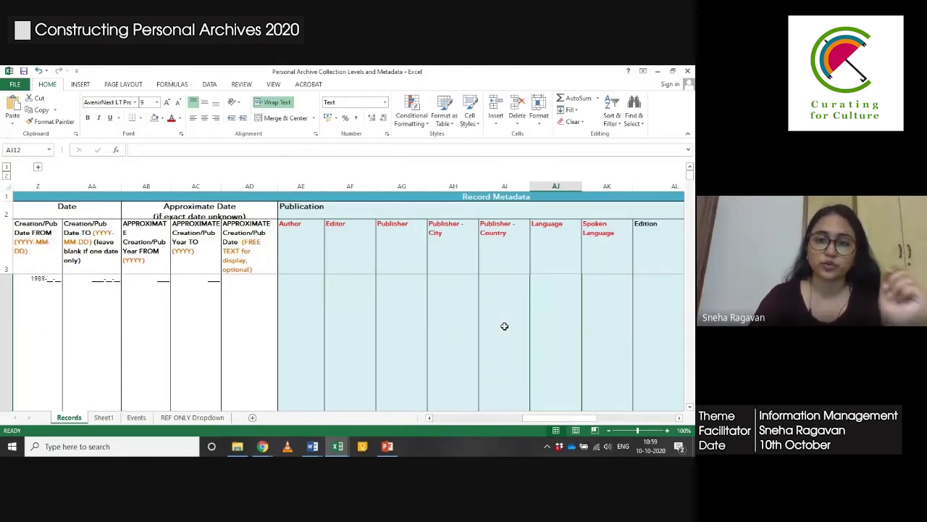
- Examine the publication columns from Spoken Language and Edition through the clipping fields and Video Format to Running time second
key("Right")
key("Right")
key("Right")
key("Right")
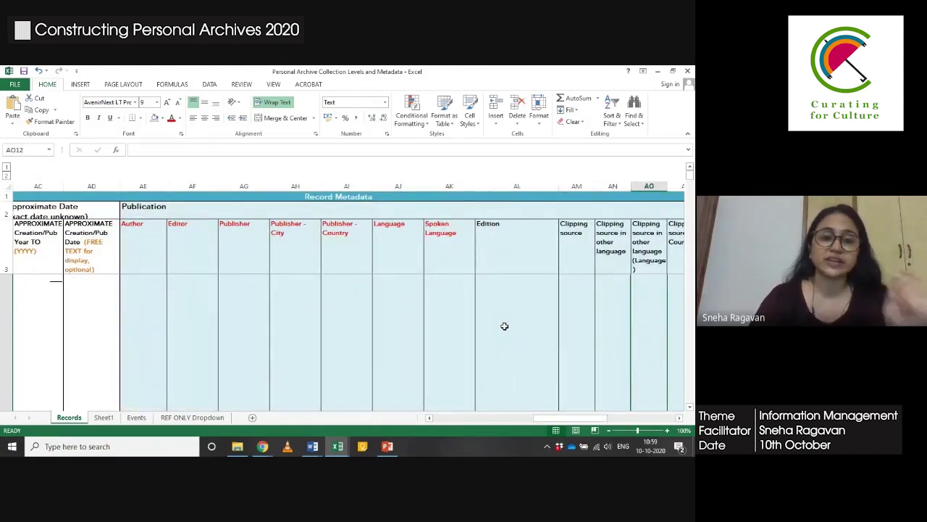
key("Right")
key("Right")
key("Right")
key("Right")
key("Right")
key("Right")
key("Right")
key("Right")
key("Right")
key("Right")
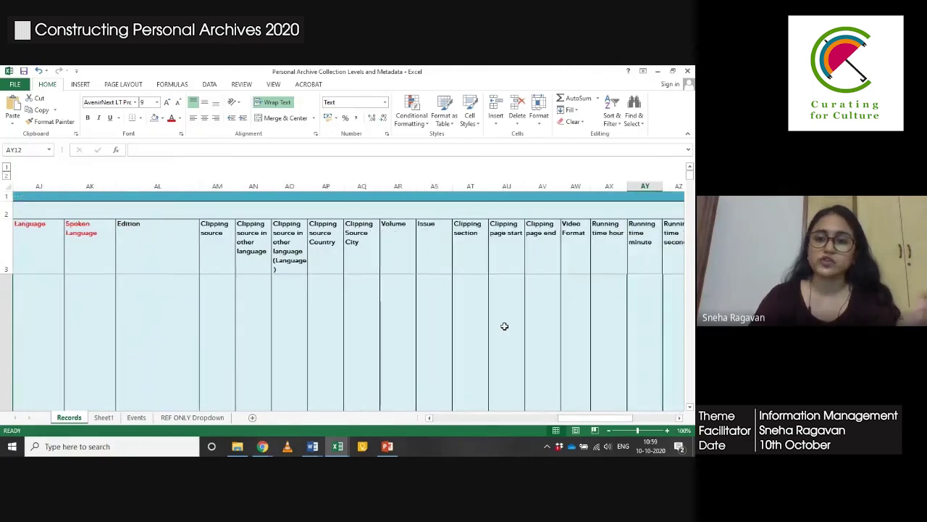
key("Right")
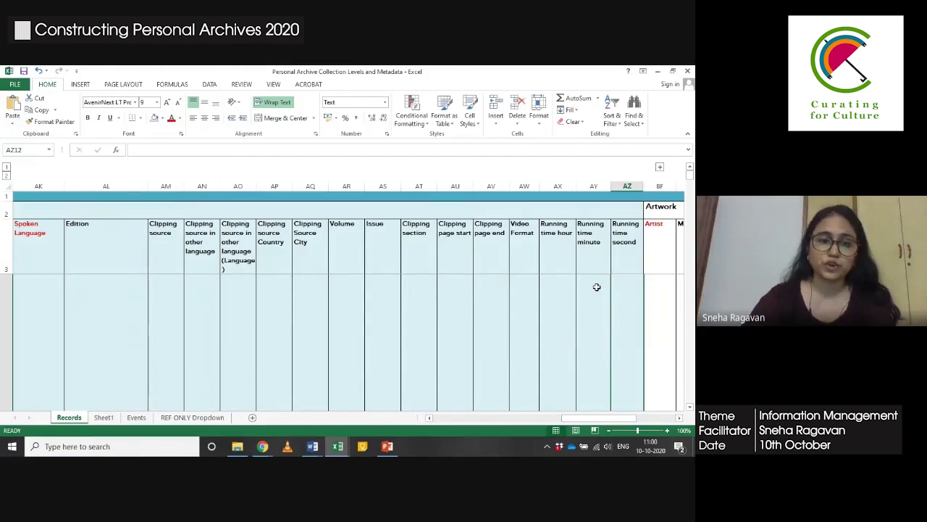
- Examine the columns from Running time hour through Artwork, Unpublished Textual and Private comments, continuing just past Event Title
left_click(561, 299)
right_click(560, 299)
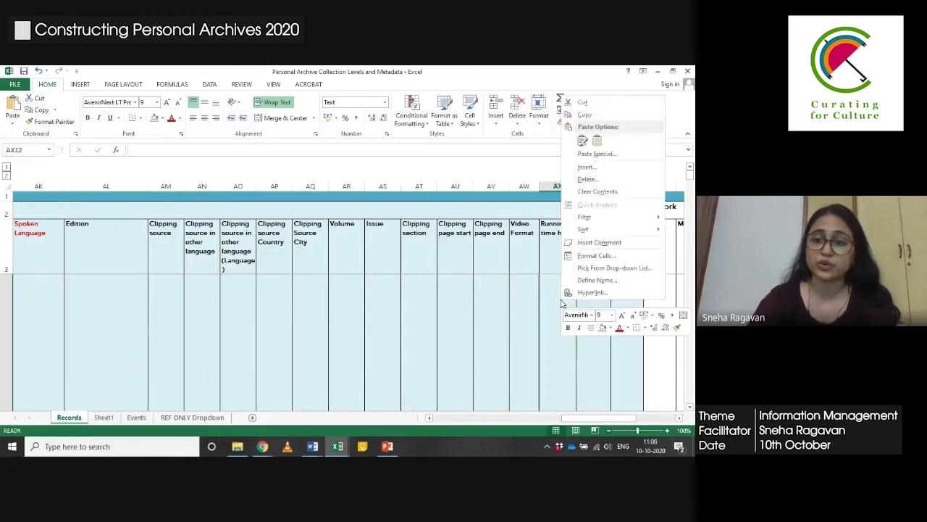
key("Escape")
key("Right")
key("Right")
key("Right")
key("Right")
key("Right")
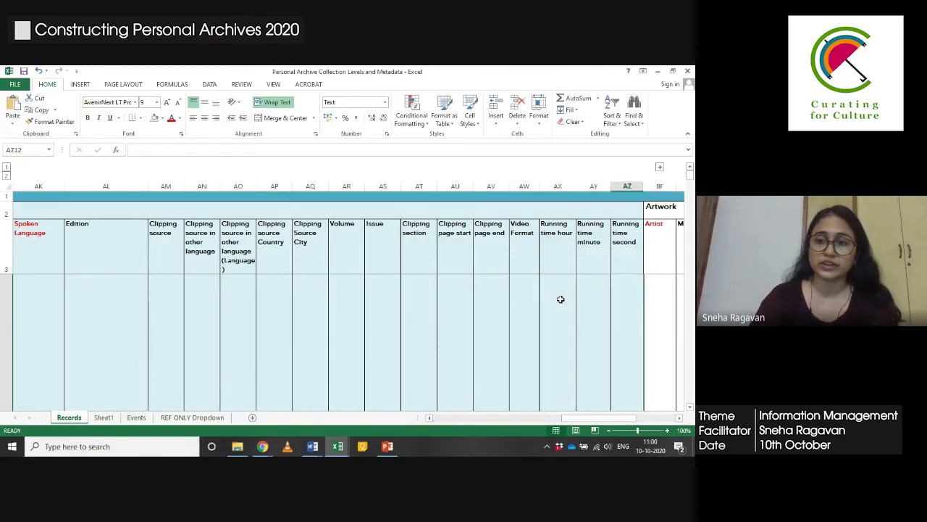
key("Right")
key("Right")
key("Right")
key("Right")
key("Right")
key("Right")
key("Right")
key("Right")
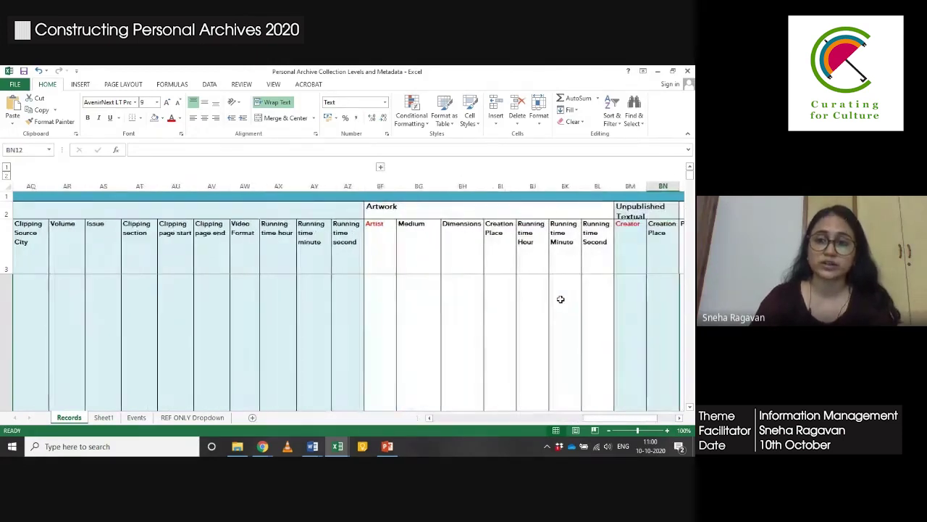
key("Right")
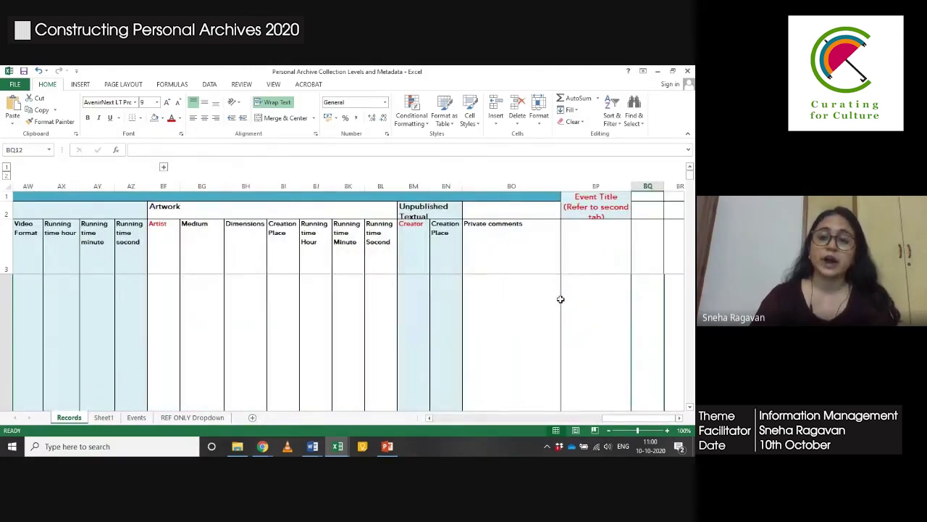
key("Right")
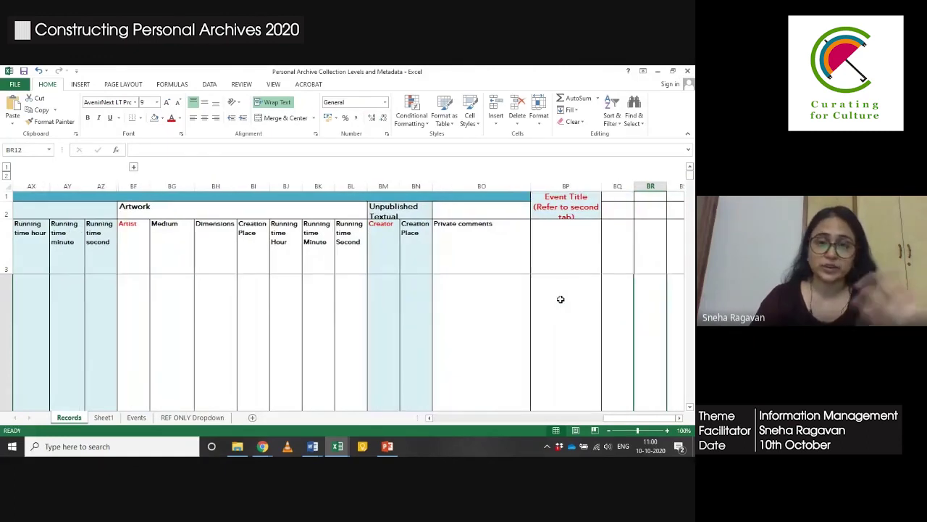
- Look back over the columns from Event Title through Private comments, Unpublished Textual and Artwork to Running time second
key("Left")
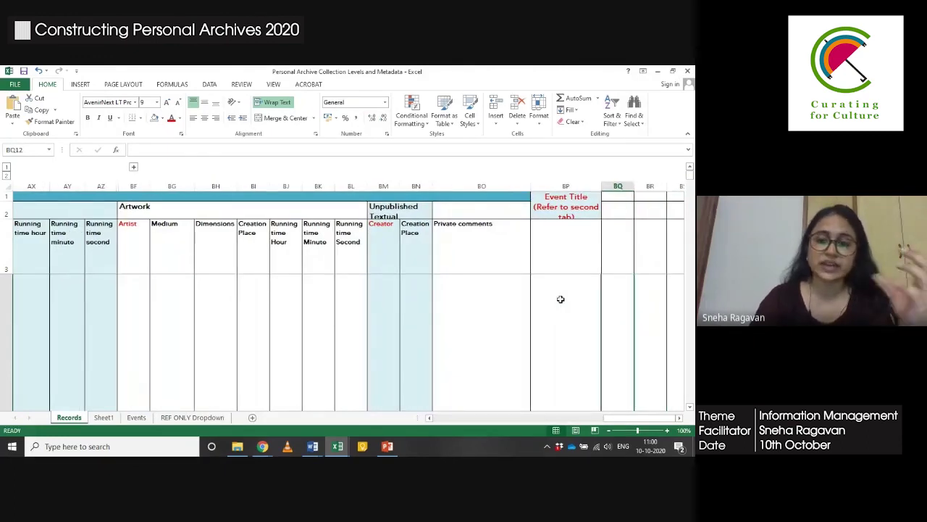
key("Down")
key("Down")
key("Left")
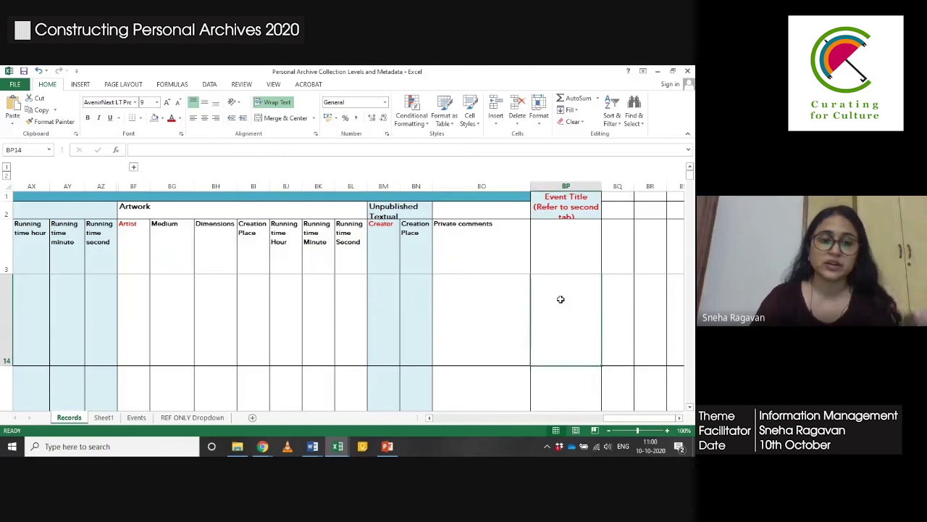
key("Left")
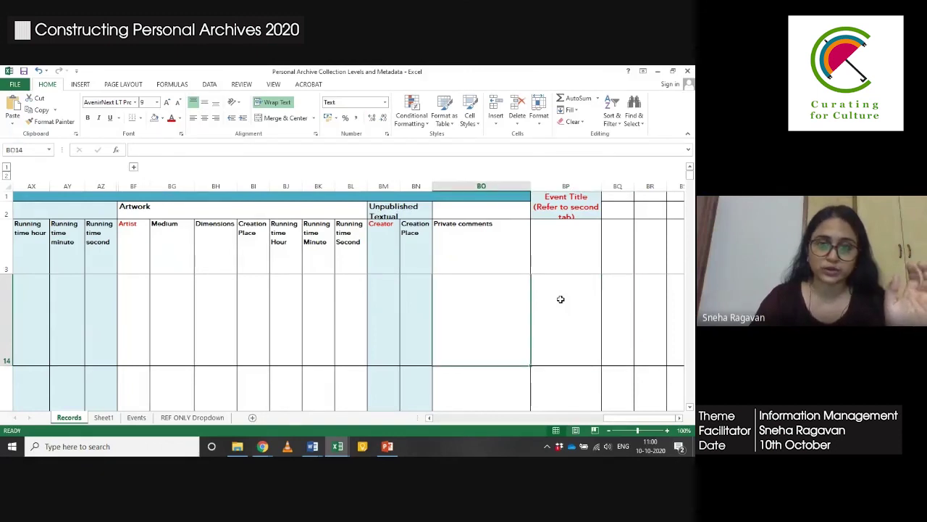
key("Left")
key("Left")
key("Left")
key("Left")
key("Left")
key("Left")
key("Left")
key("Left")
key("Left")
key("Left")
key("Left")
key("Left")
key("Left")
key("Left")
key("Left")
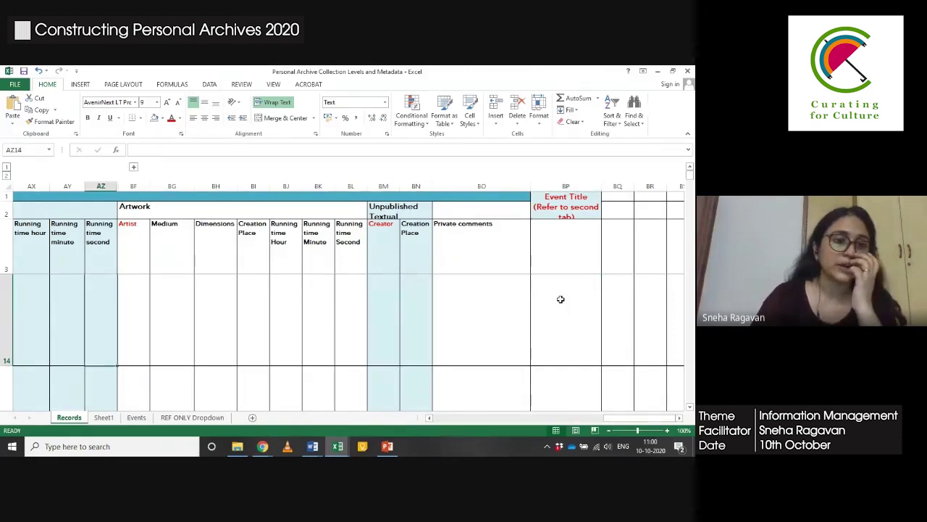
- Look back over the clipping, Edition, Language and Publisher columns to Editor, ending at the Media File Name of the Umrao brochure record
key("Left")
key("Left")
key("Left")
key("Left")
key("Left")
key("Left")
key("Left")
key("Left")
key("Left")
key("Left")
key("Left")
key("Left")
key("Left")
key("Left")
key("Left")
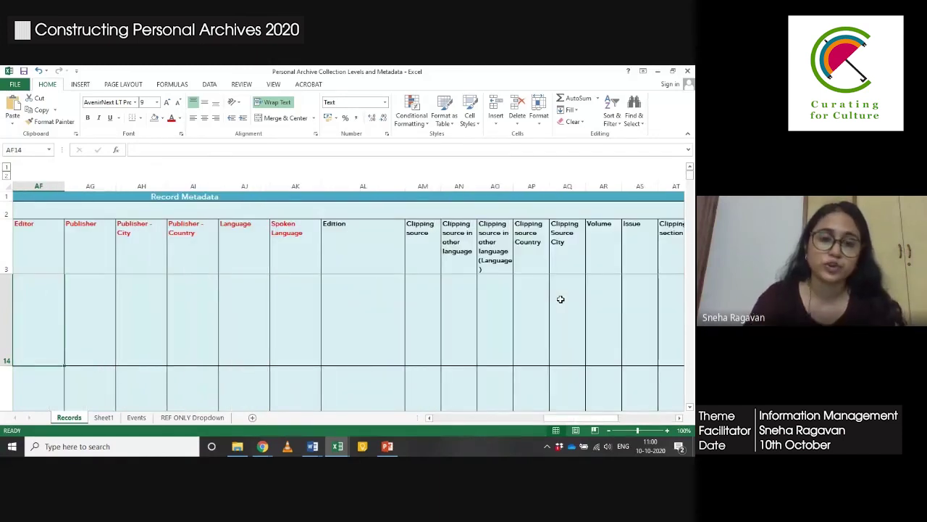
key("Home")
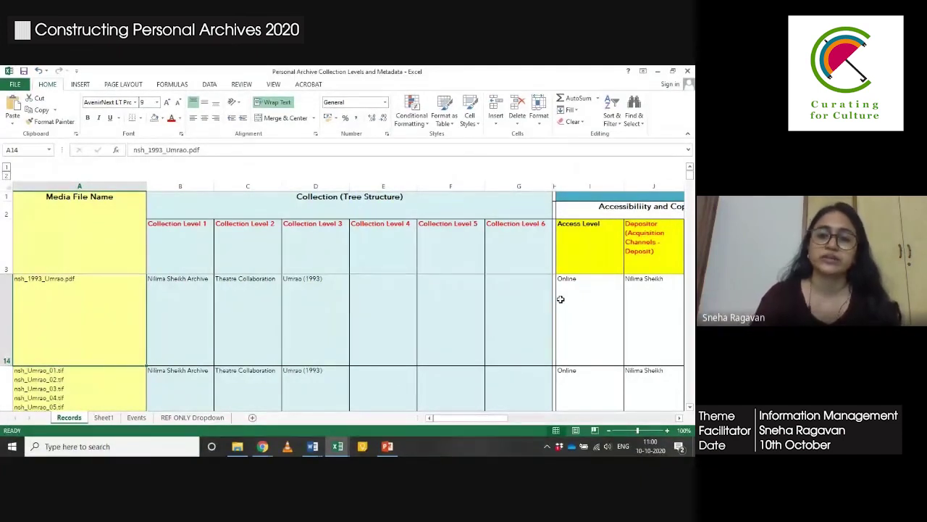
- Review the Umrao brochure record from its collection levels through access, copyright, document type and title fields to Description
key("Right")
key("Right")
key("Right")
key("Right")
key("Right")
key("Right")
key("Right")
key("Right")
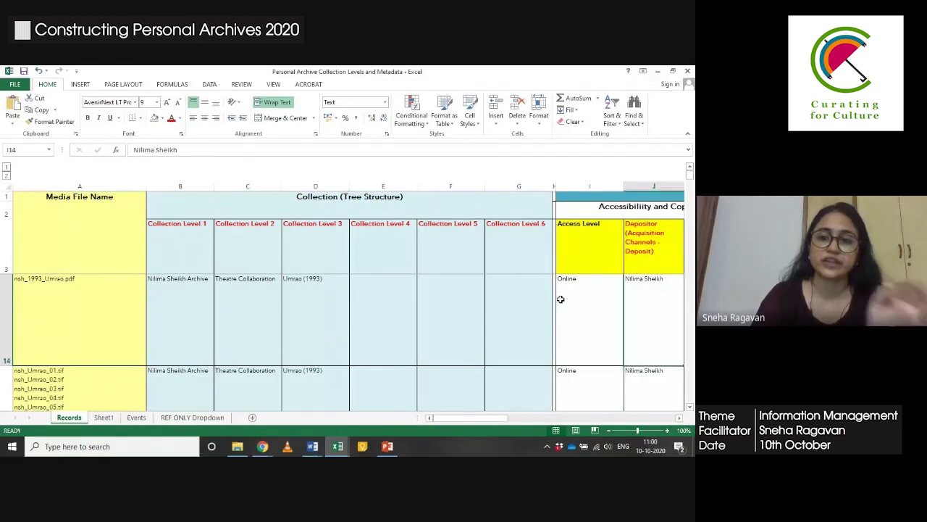
key("Right")
key("Right")
key("Right")
key("Right")
key("Right")
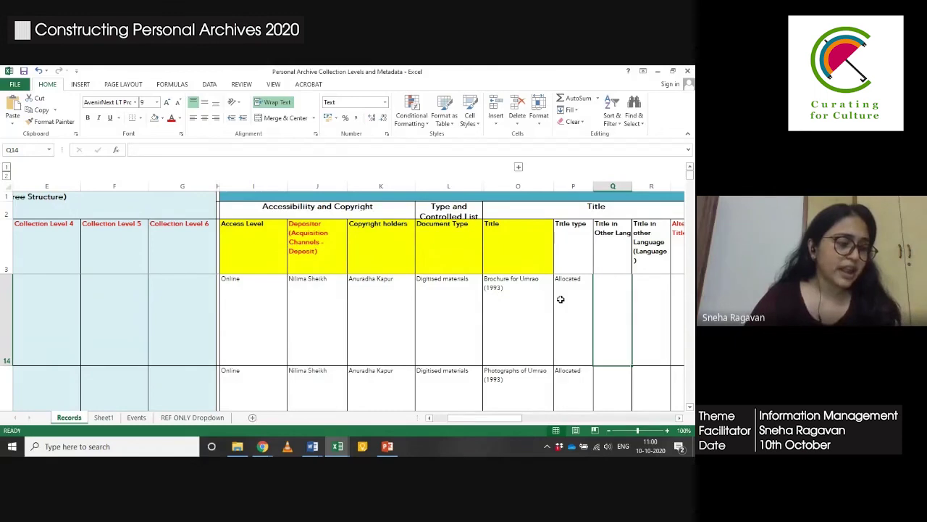
key("Right")
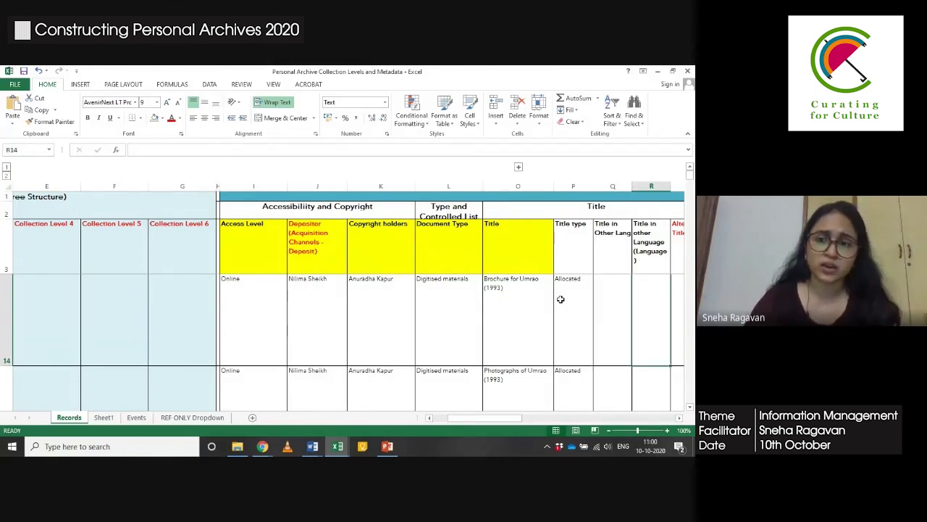
key("Right")
key("Right")
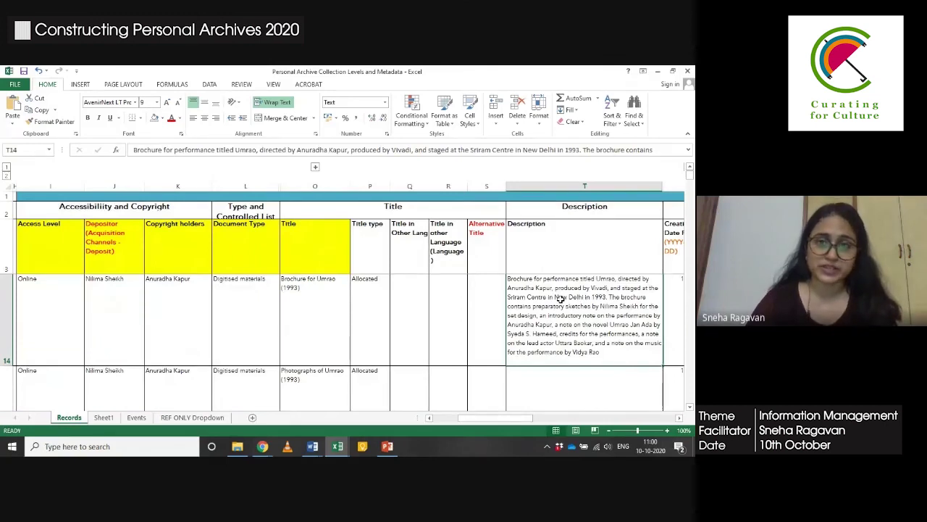
- Look through the Description column from the Umrao records back up to the first catalogue record in row 4
key("Down")
key("Up")
key("Up")
key("Up")
key("Up")
key("Up")
key("Up")
key("Up")
key("Up")
key("Up")
key("Up")
key("Up")
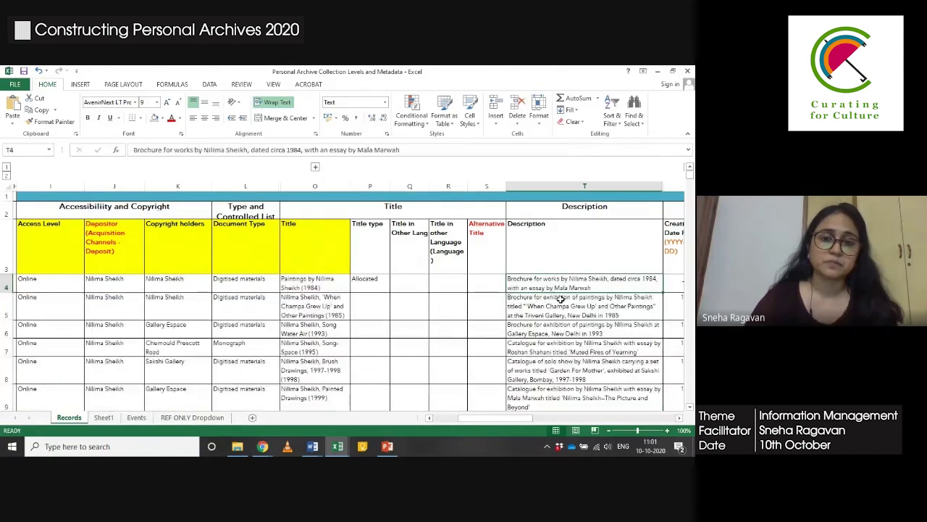
- Return to the start of the sheet and select the Collection Level 1 heading beside Media File Name
key("Left")
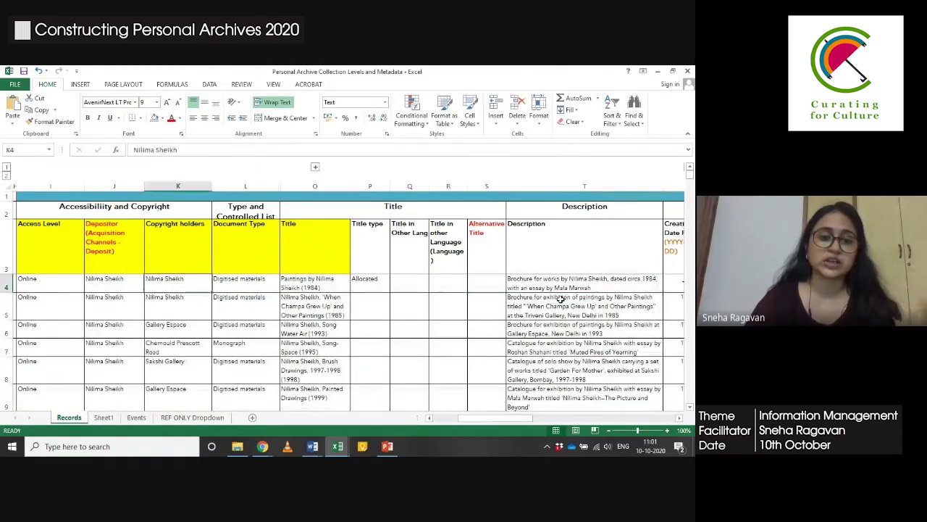
key("Home")
key("Up")
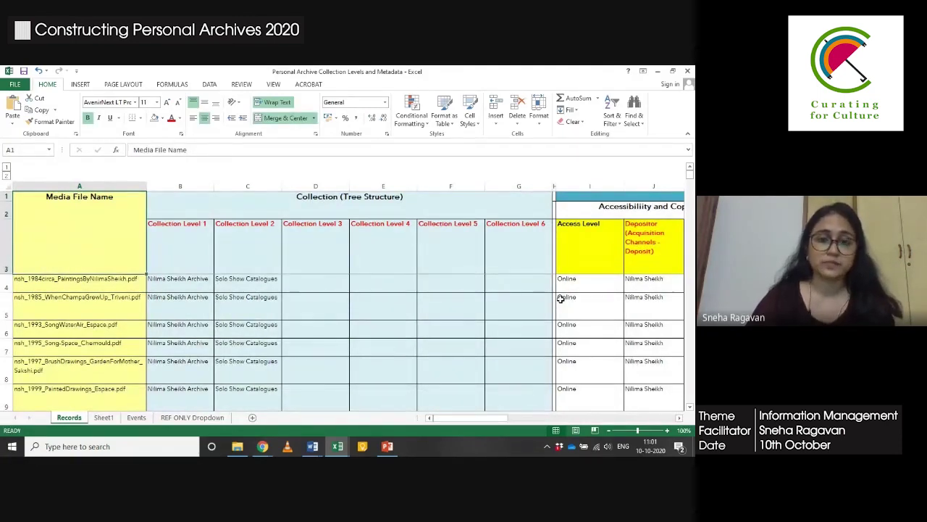
key("Right")
- Switch to the GMS tree structure document in Word and show the start of Version 1: Decade-wise at 1950s
key("alt+Tab")
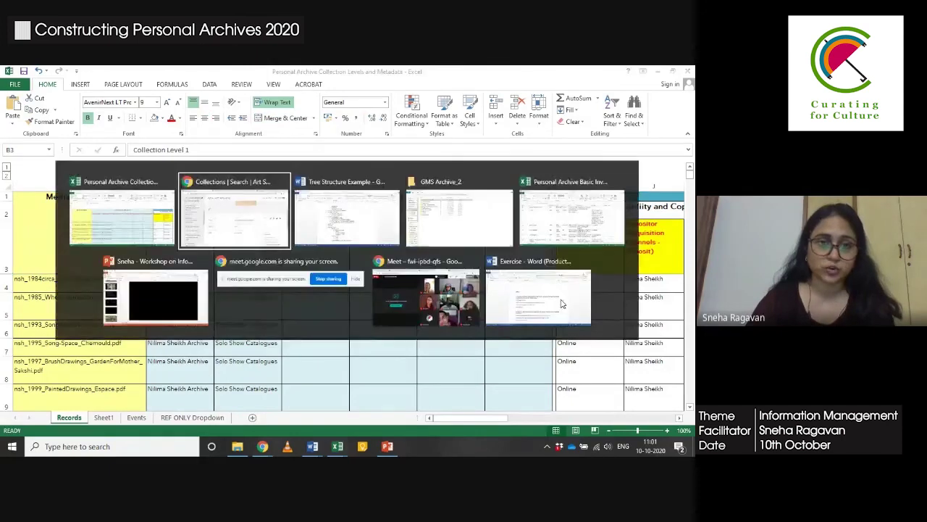
scroll(561, 300, "up", 20)
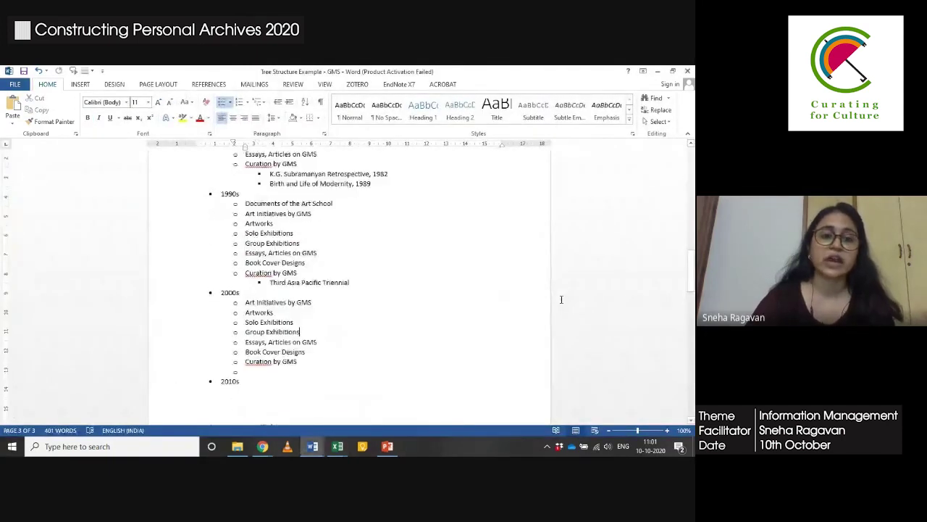
key("Down")
key("End")
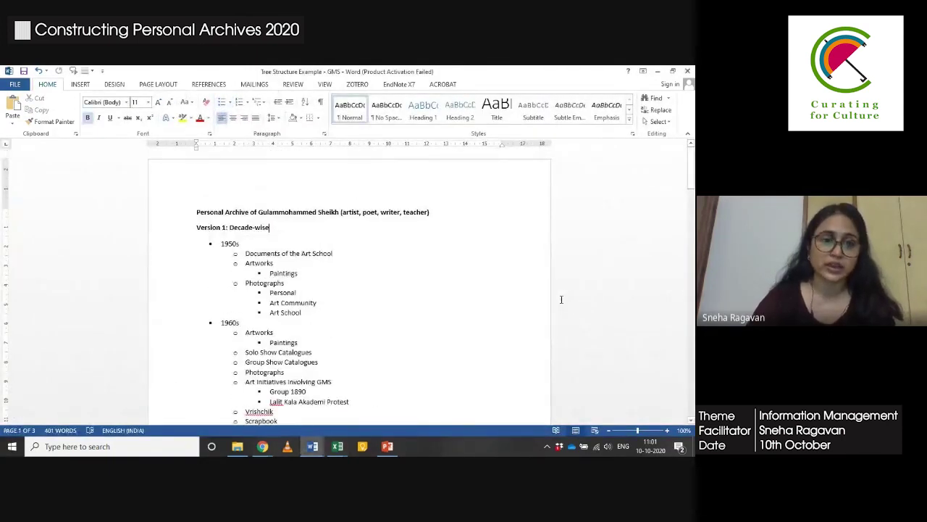
key("Down")
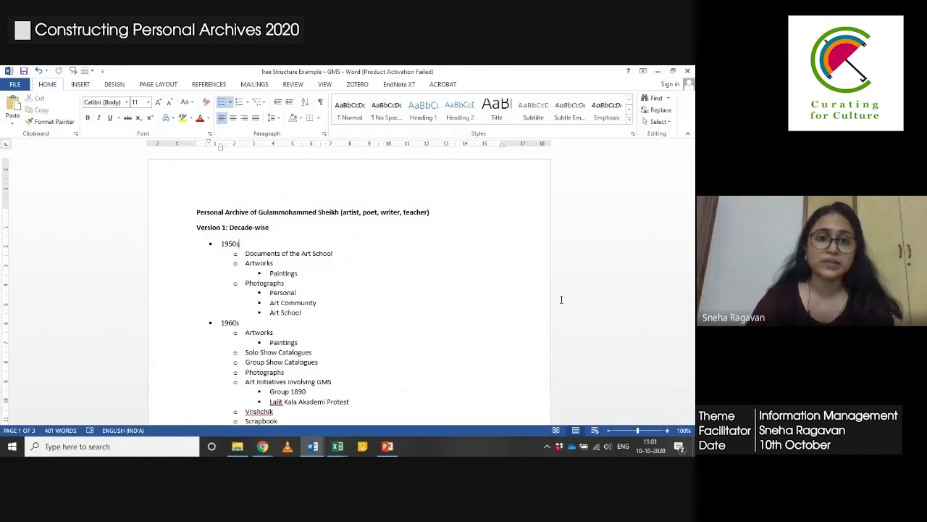
- Switch back to the Excel metadata workbook and compare Collection Levels 1 to 3 of the Solo Show Catalogues and Nayika Bhed records
key("alt+Tab")
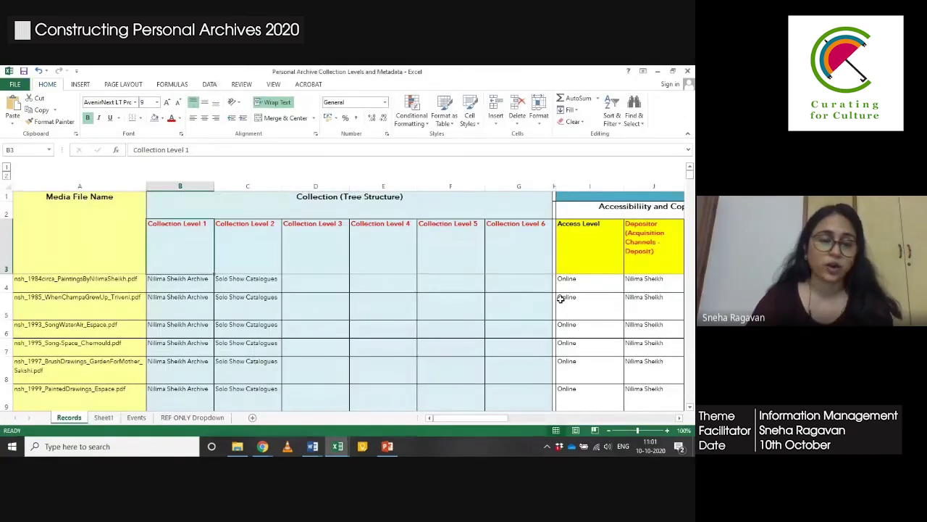
key("Down")
key("Down")
key("Down")
key("Down")
key("Down")
key("Down")
key("Down")
key("Down")
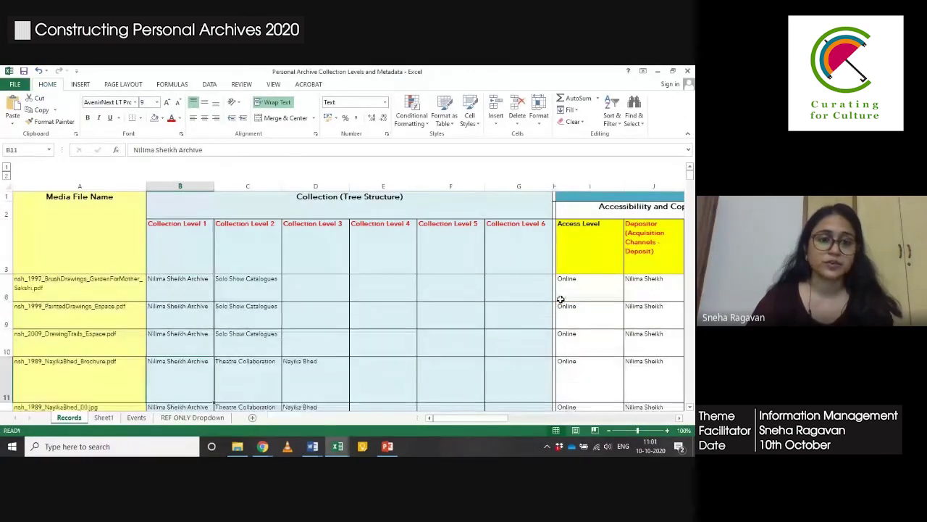
key("Right")
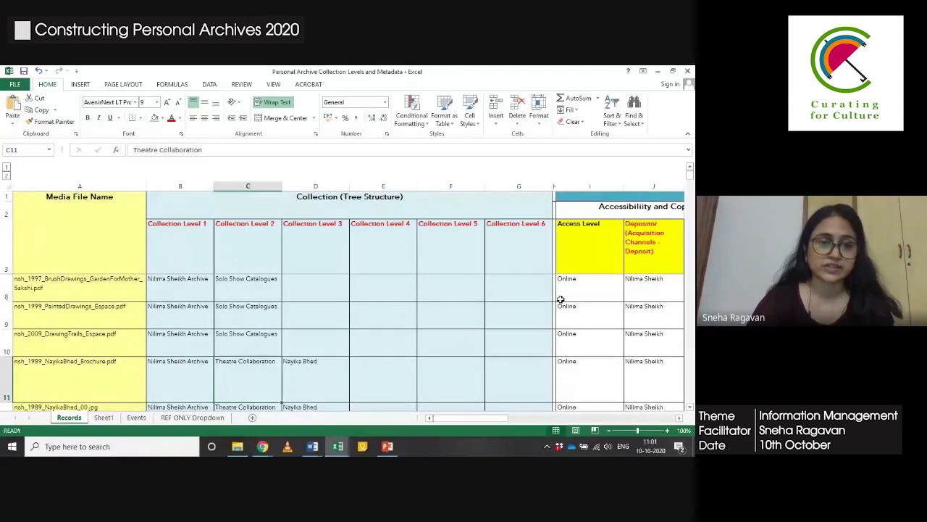
key("Right")
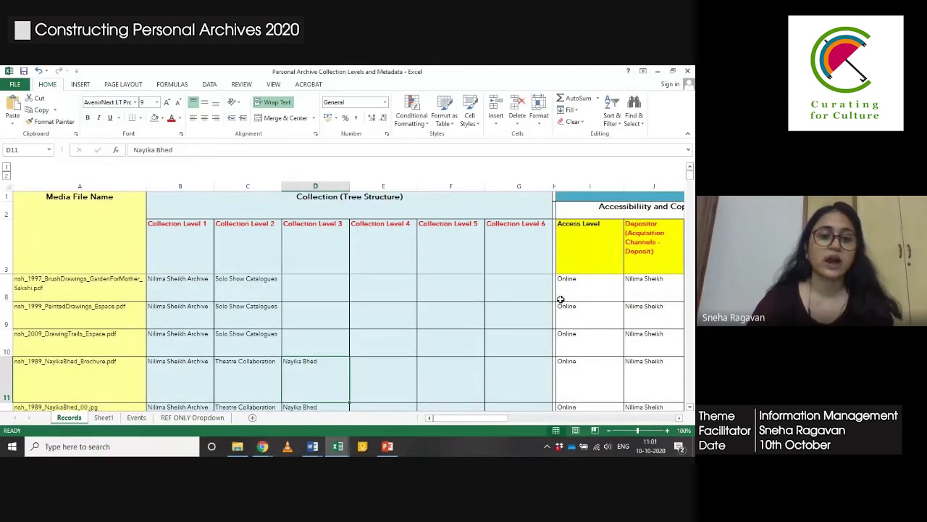
key("Down")
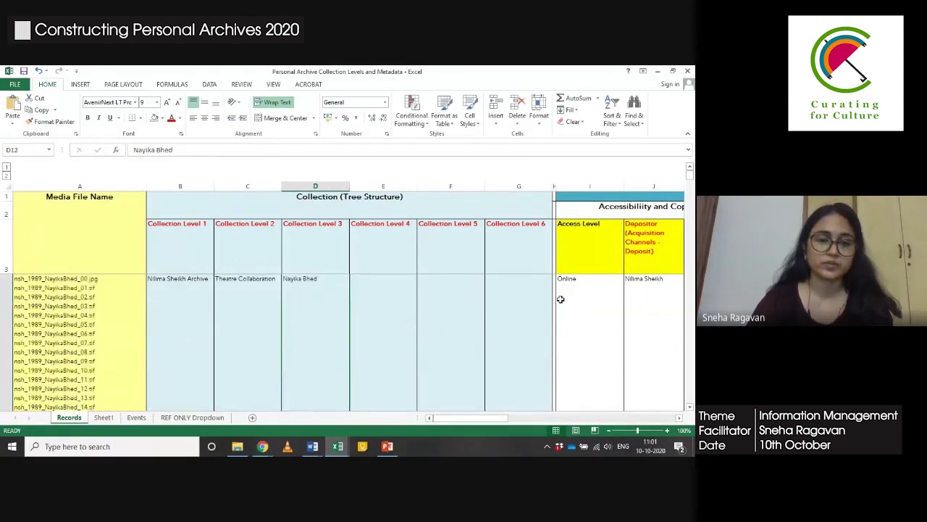
key("Up")
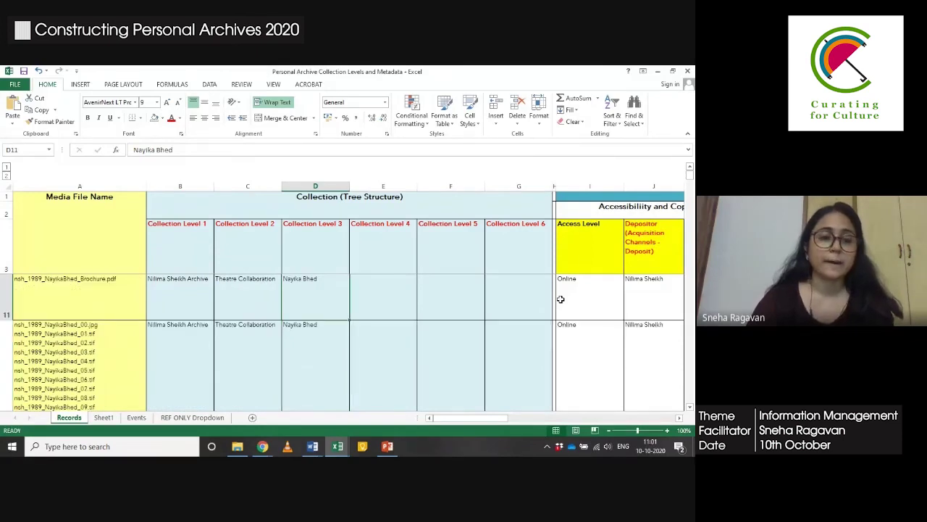
key("Up")
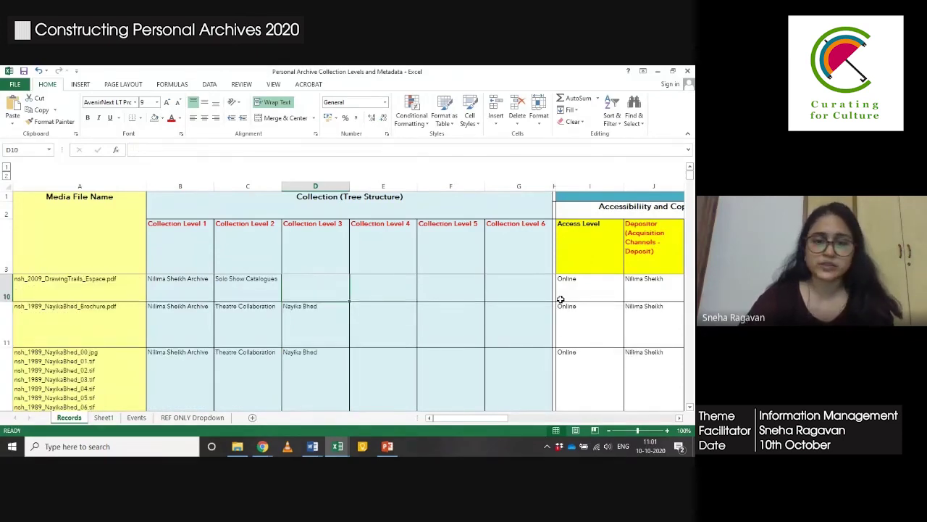
- Bring up the Google Meet sharing notice and stop sharing the screen
key("alt+Tab")
key("alt+Tab")
key("alt+Tab")
key("alt+Tab")
key("alt+Tab")
key("alt+Tab")
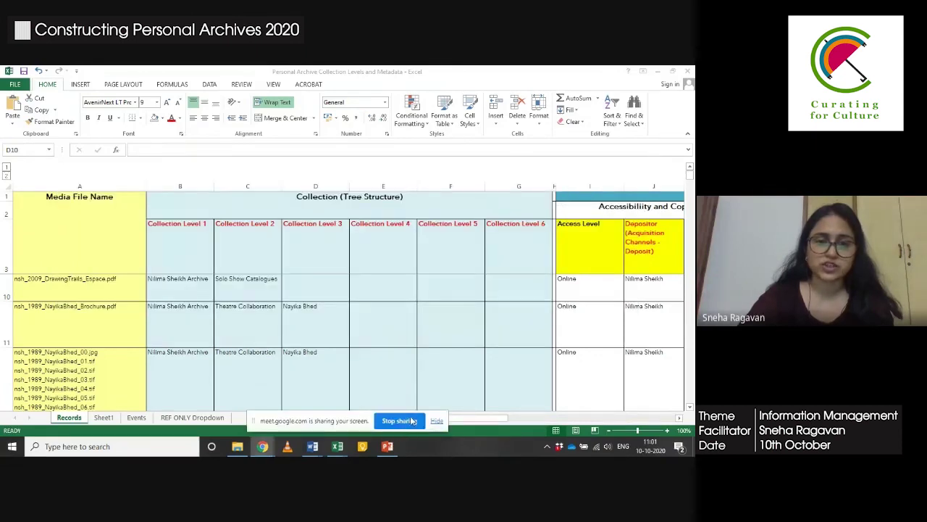
left_click(399, 421)
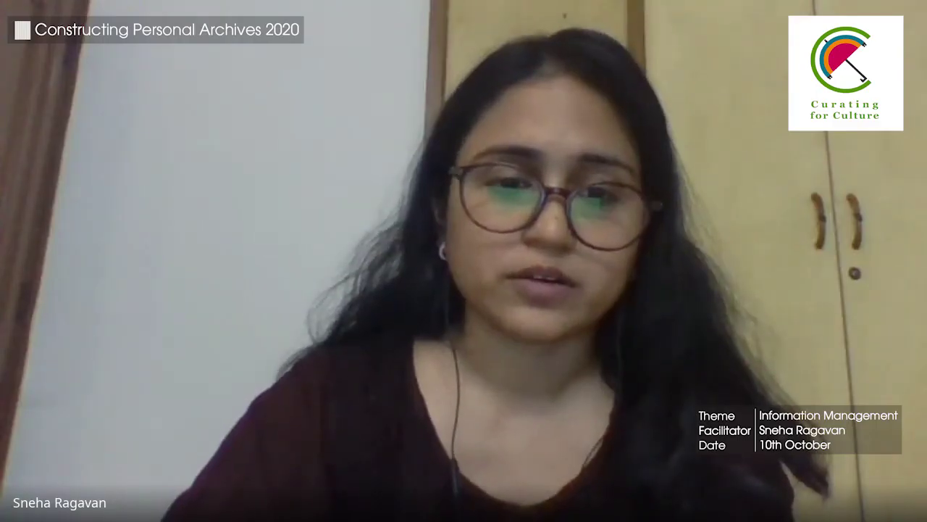